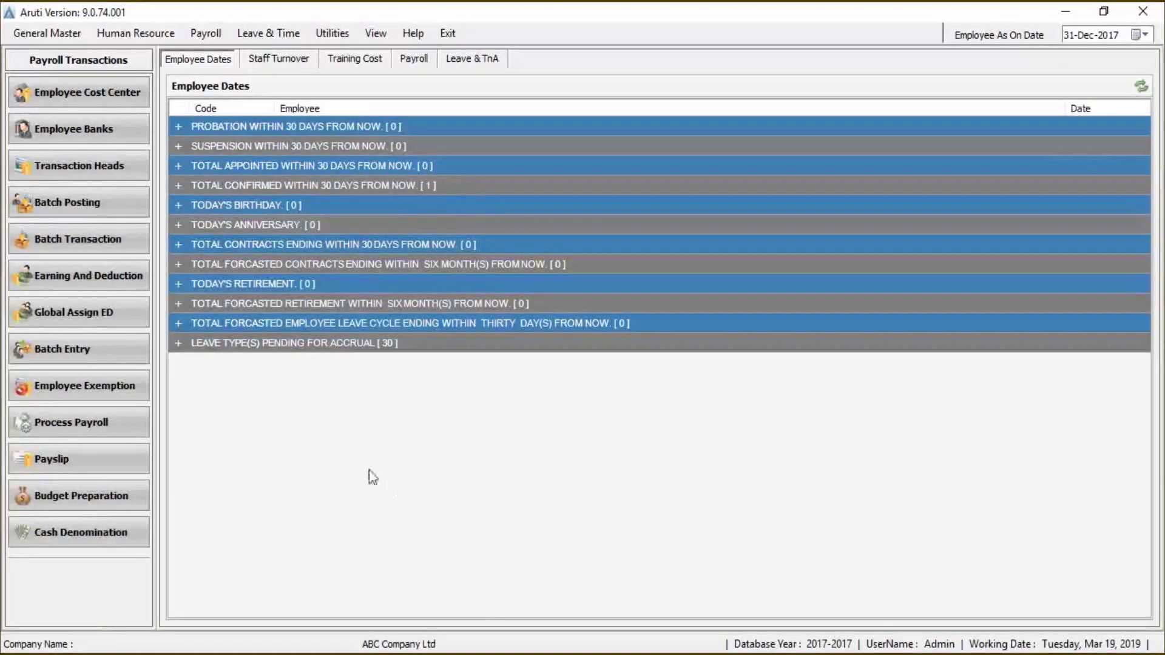
- Open the Transaction Heads list and filter it to Earning for Employee heads
left_click(92, 176)
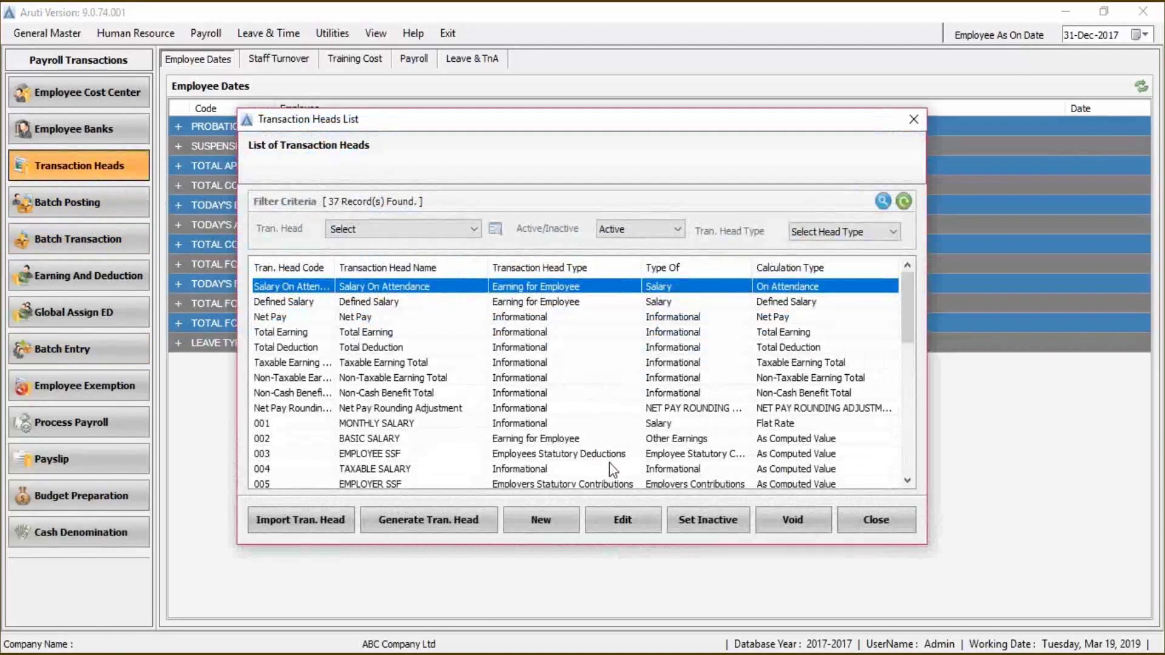
scroll(596, 468, "down", 1)
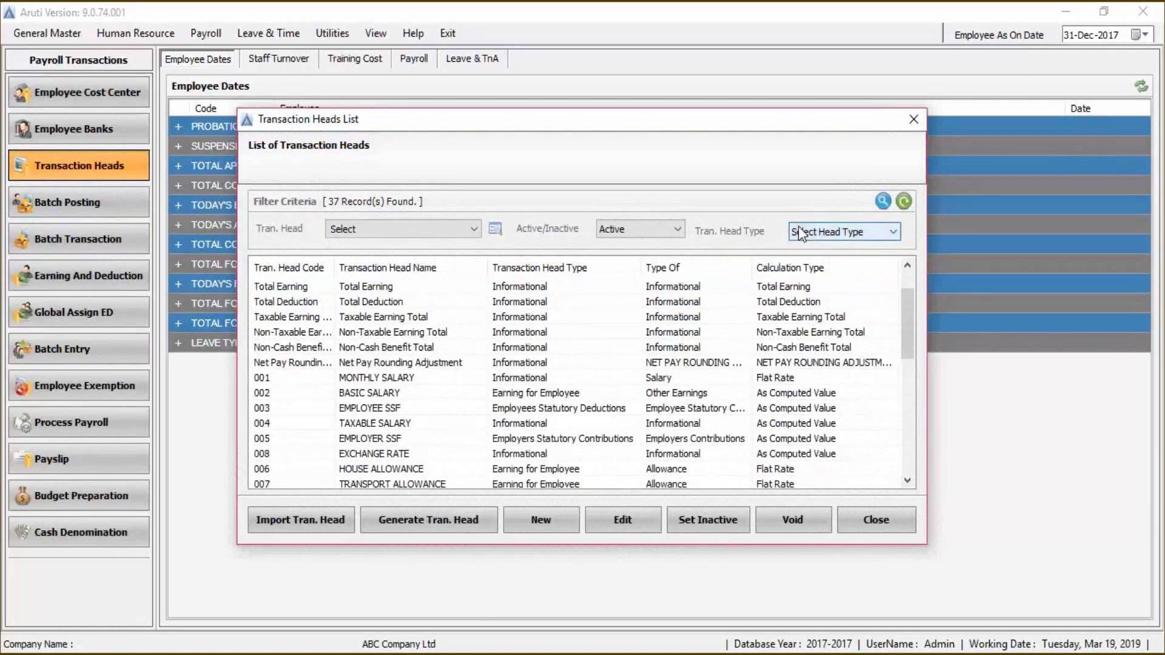
scroll(744, 329, "down", 2)
left_click(850, 238)
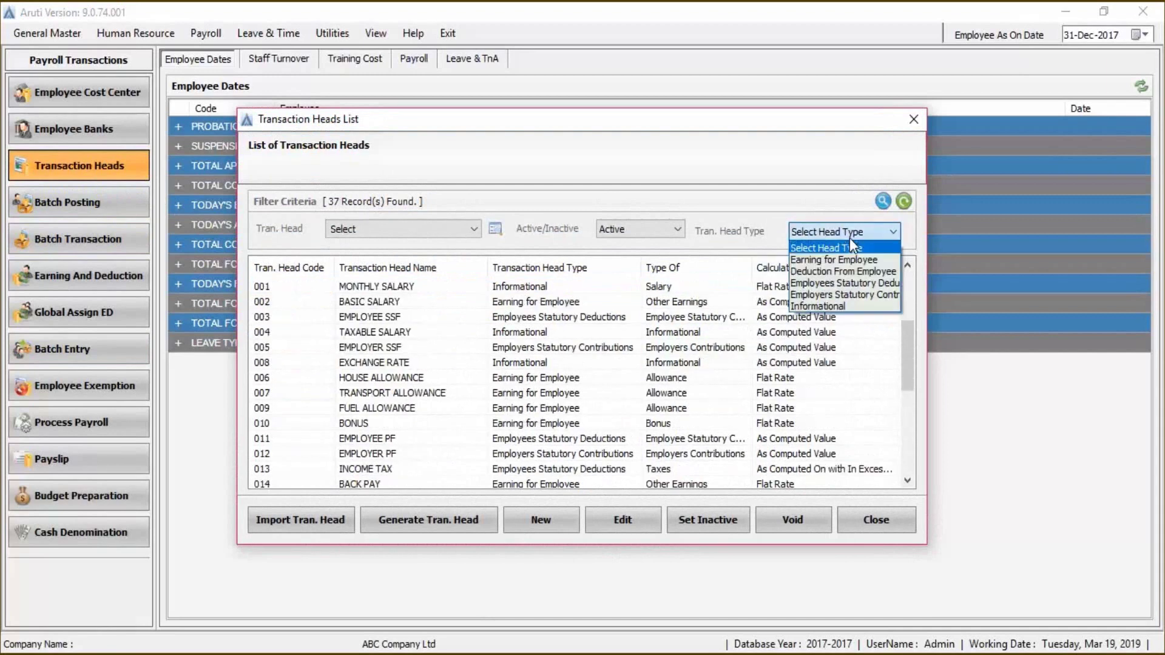
left_click(832, 260)
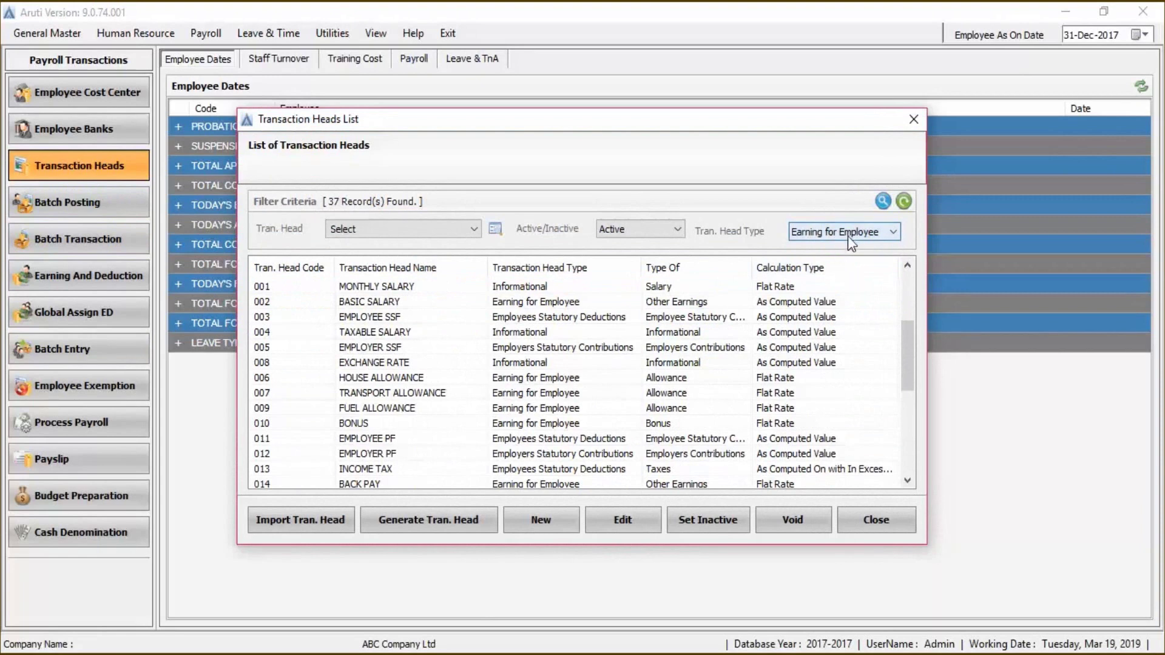
left_click(883, 200)
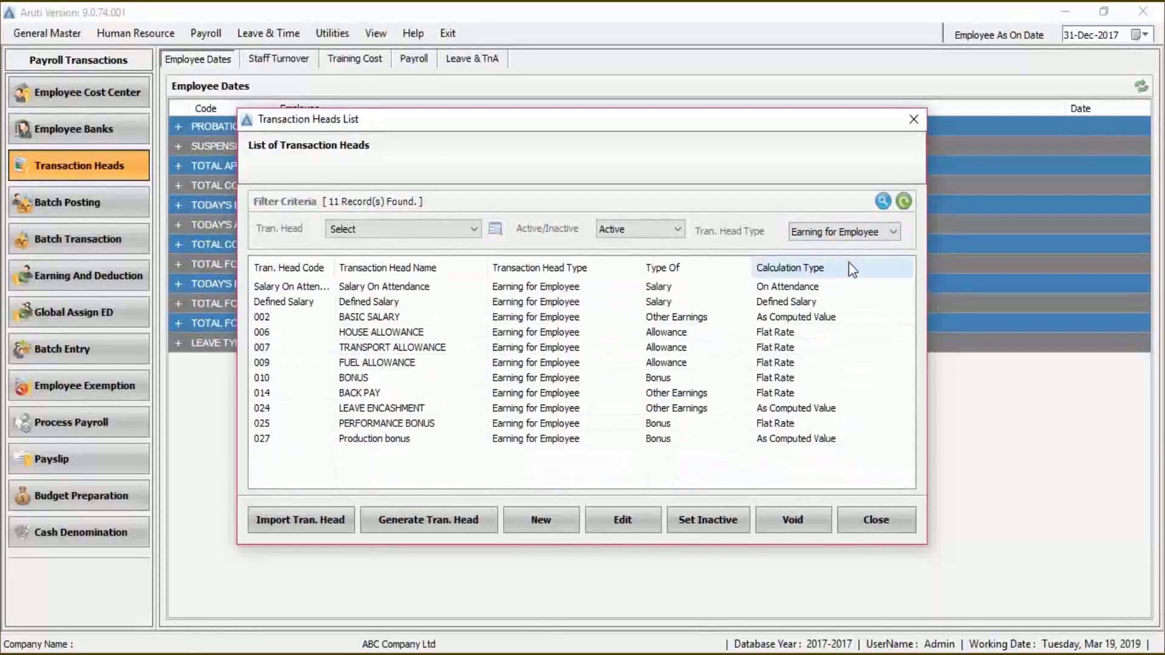
- Refilter the list to Deduction From Employee, leaving only 015 ABSENT AMT
left_click(858, 235)
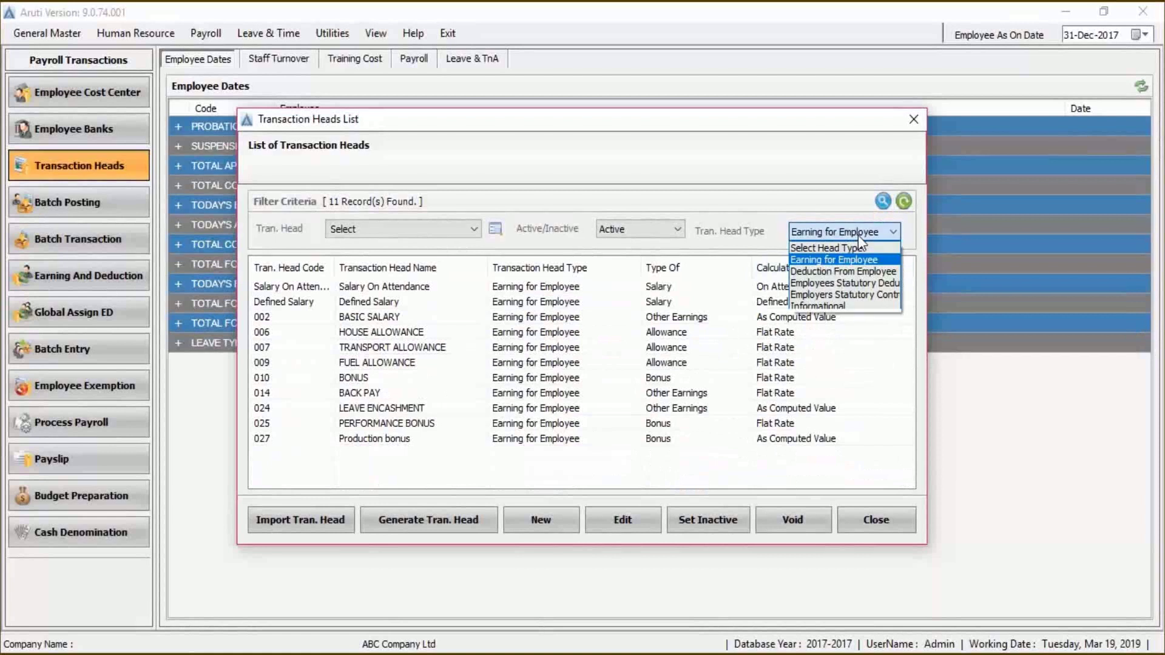
left_click(847, 272)
left_click(883, 203)
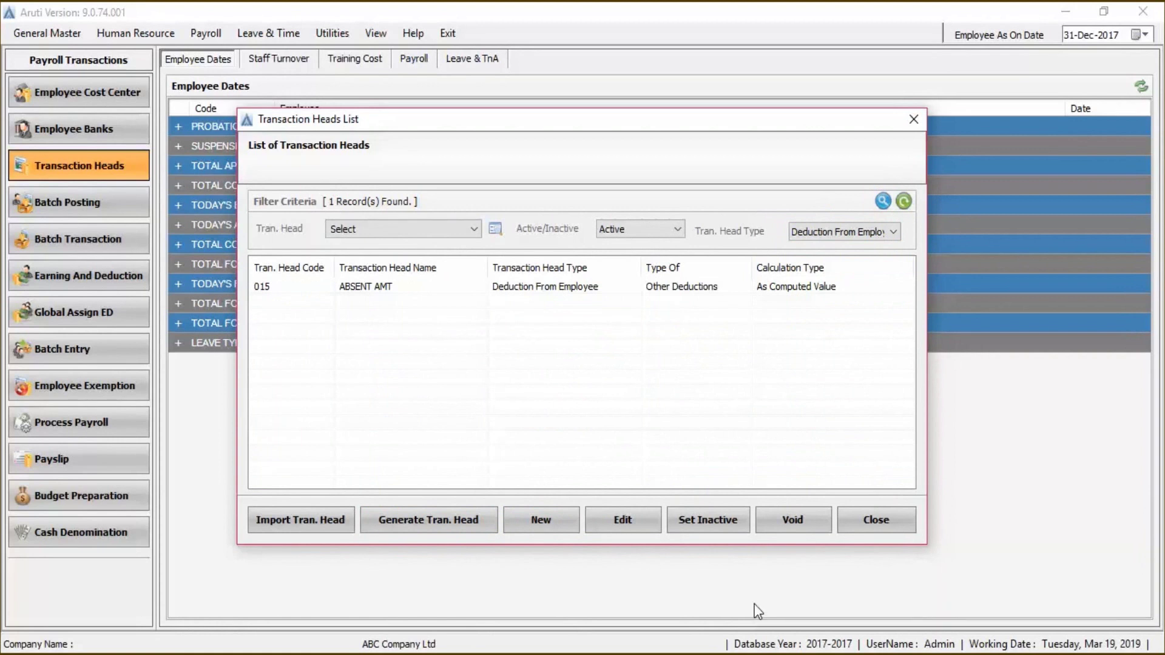
- Start a new transaction head and browse the head type and calculation type lists
left_click(546, 520)
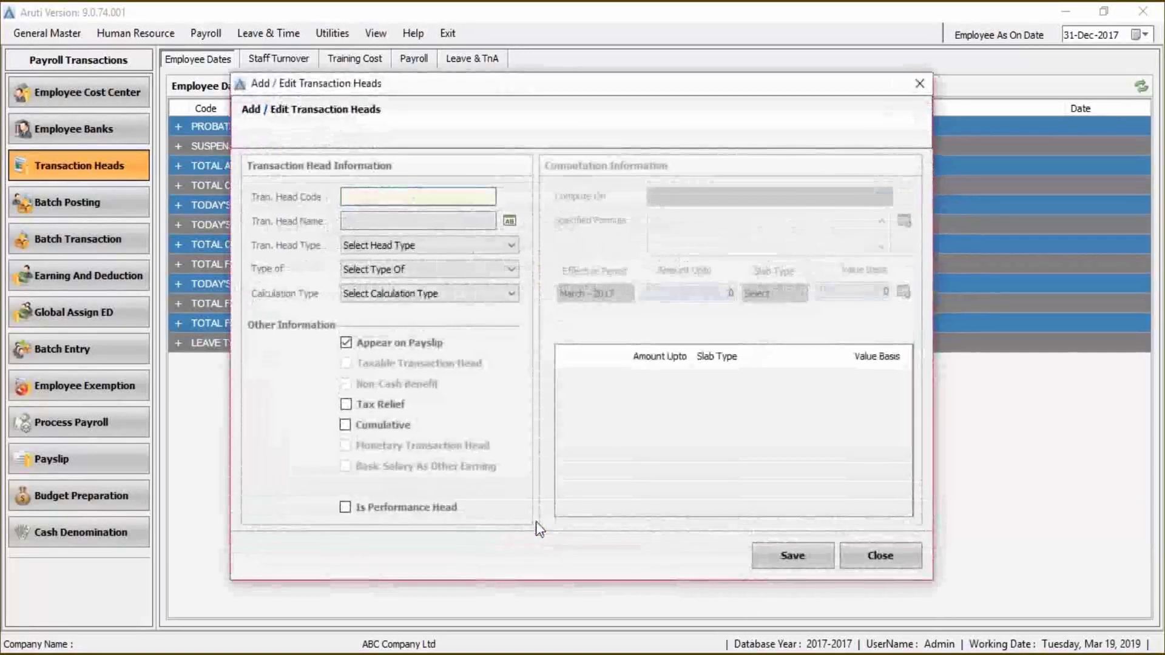
key("Escape")
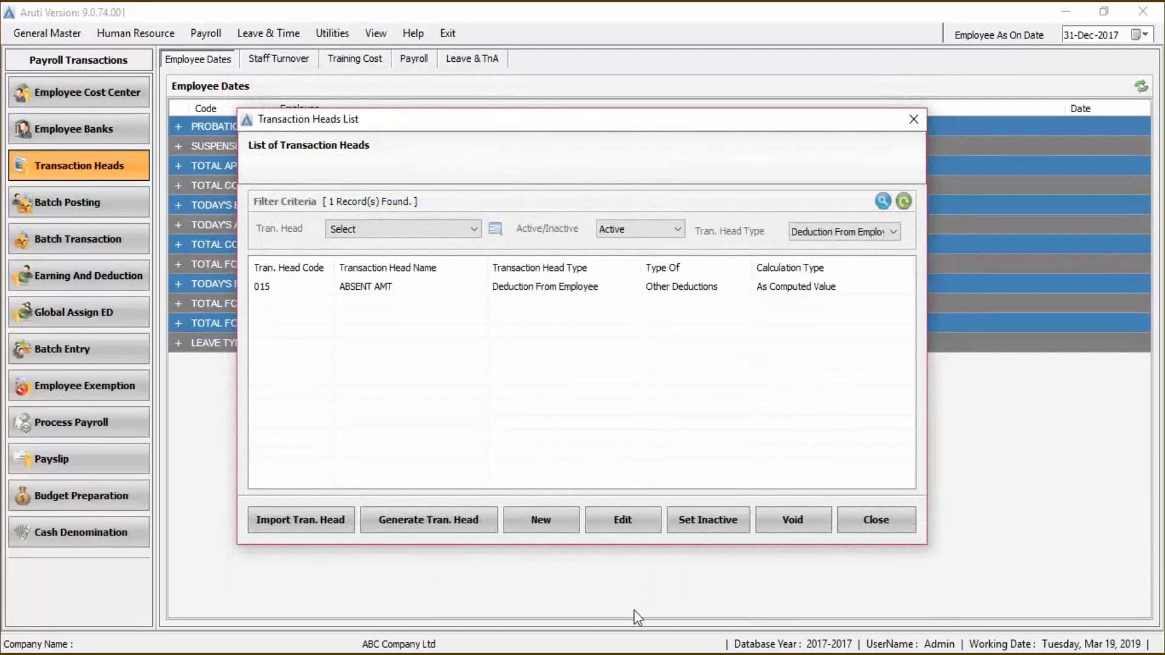
left_click(548, 524)
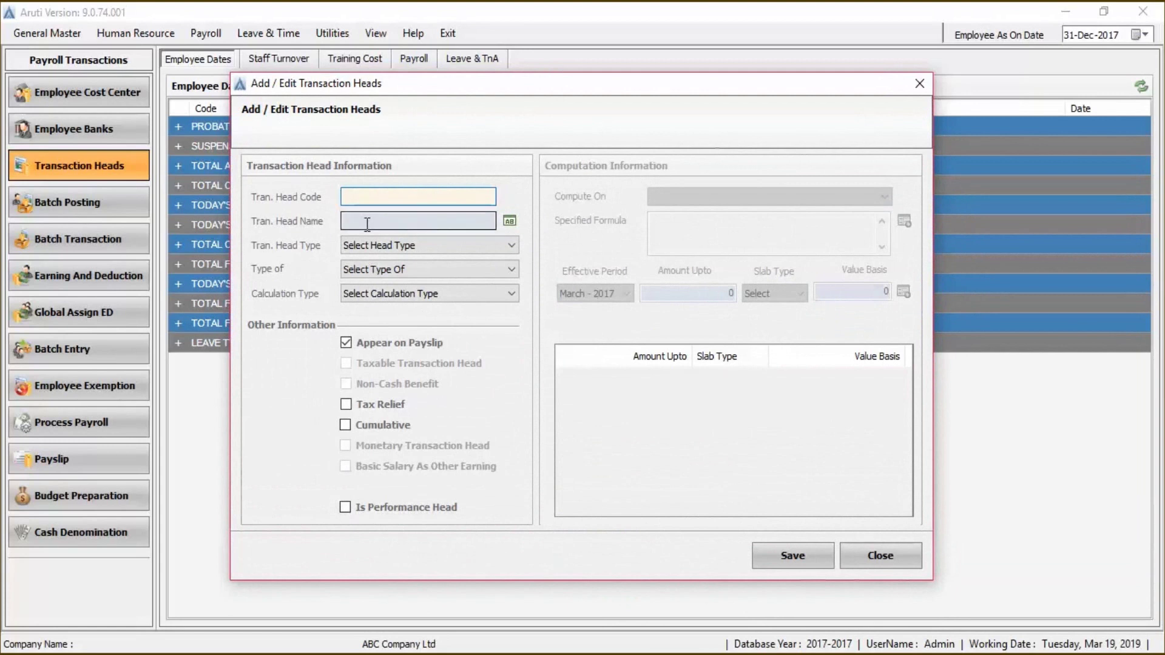
left_click(375, 244)
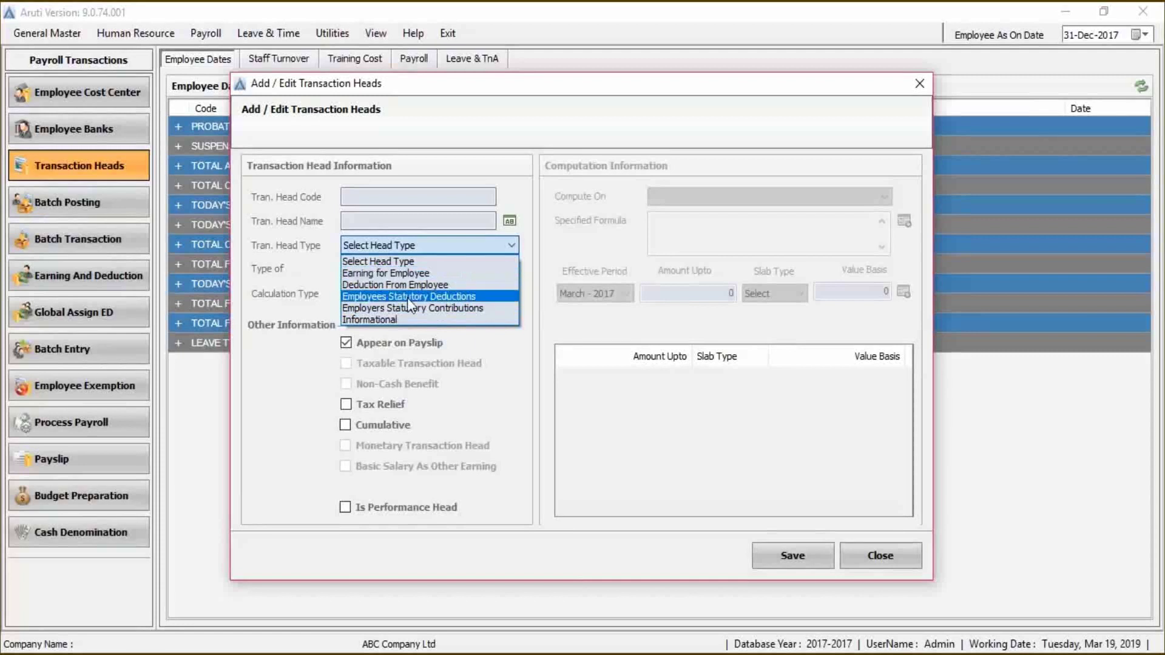
left_click(274, 301)
left_click(410, 295)
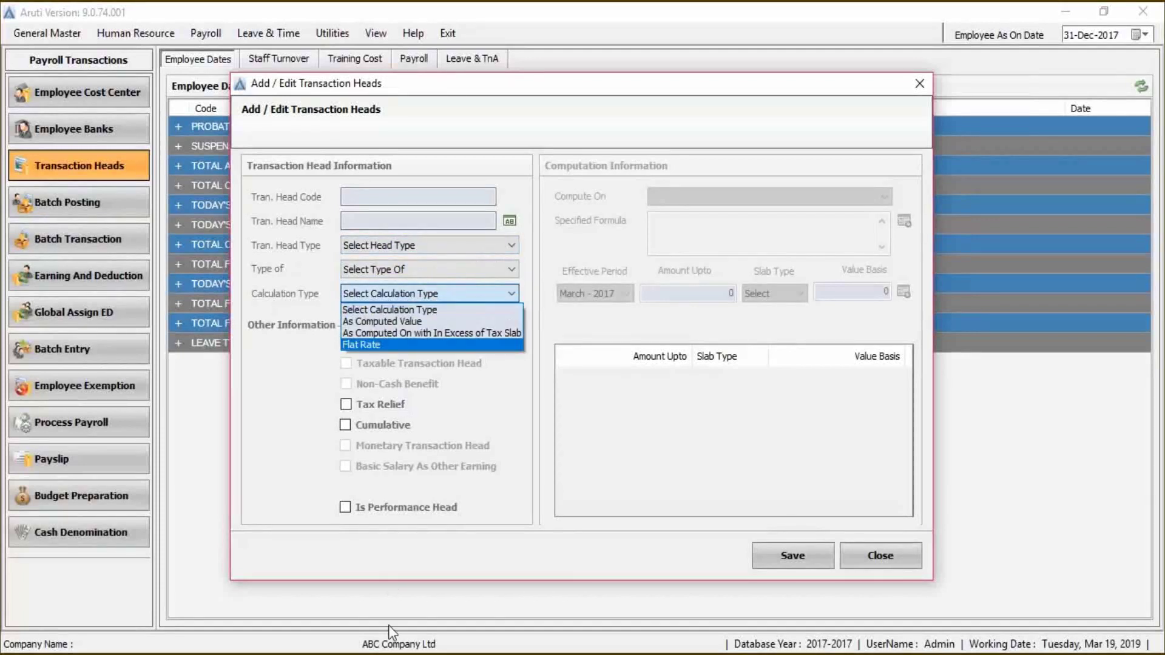
left_click(755, 612)
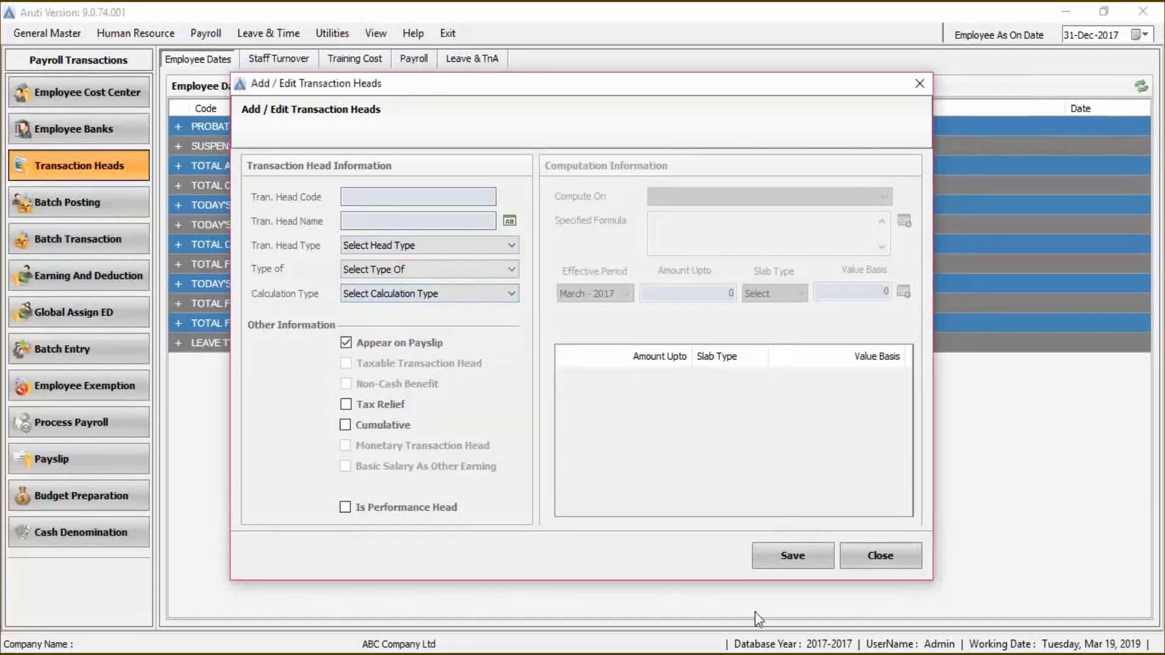
- Review the earning type-of categories and calculation types without choosing any
left_click(463, 270)
left_click(462, 283)
left_click(464, 265)
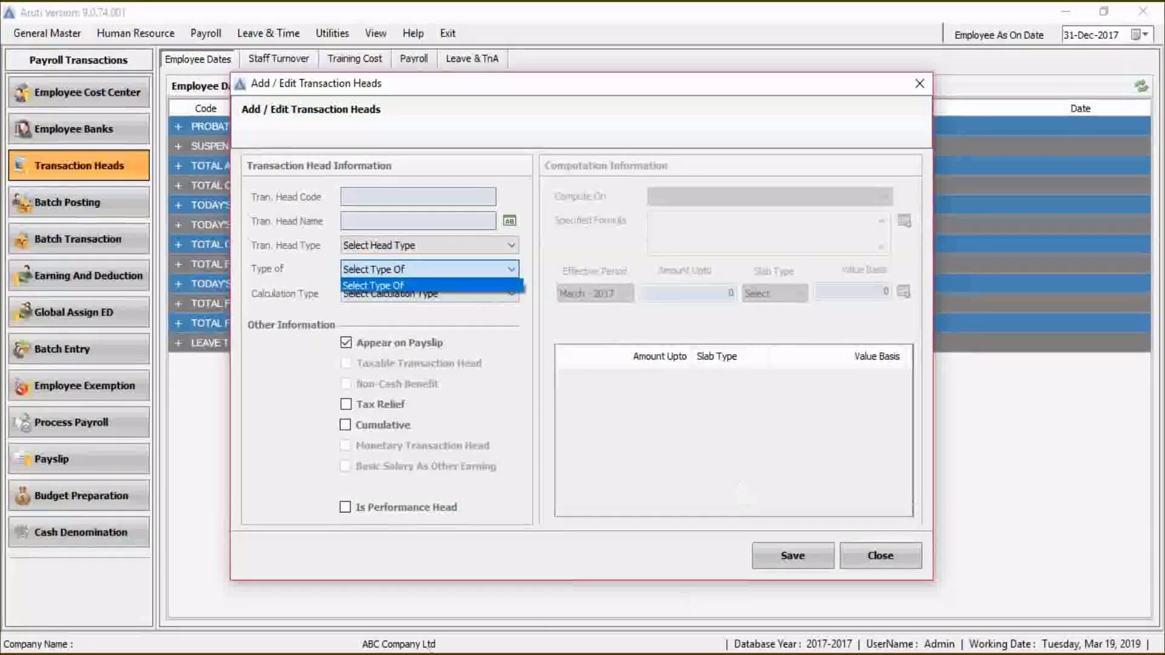
left_click(750, 618)
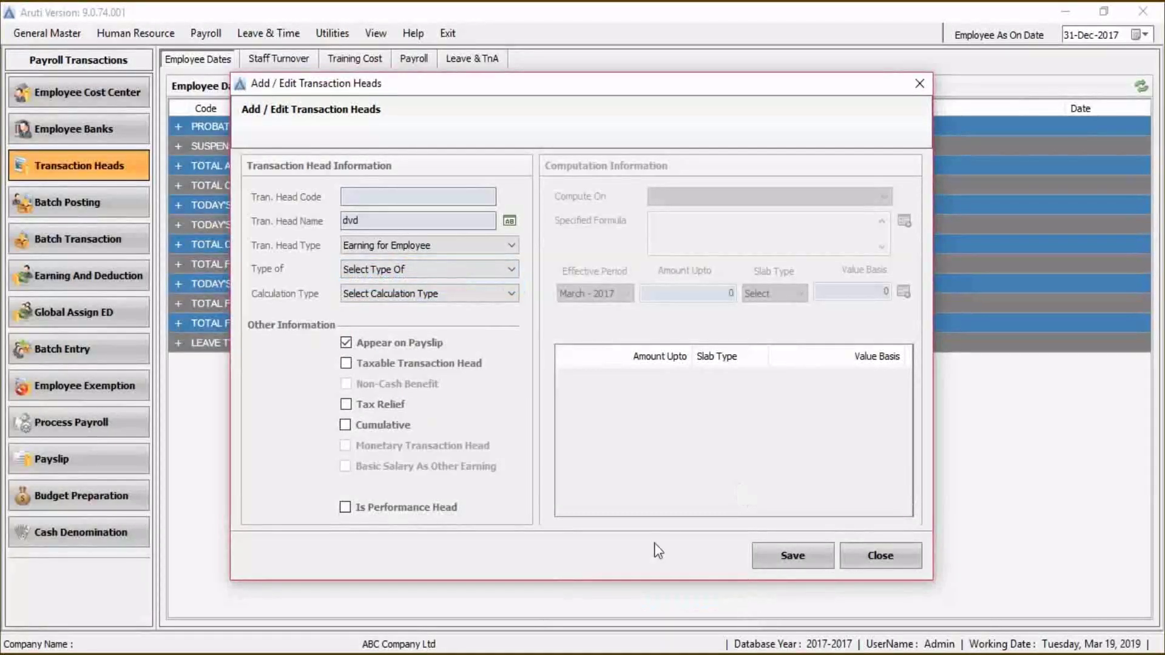
left_click(388, 275)
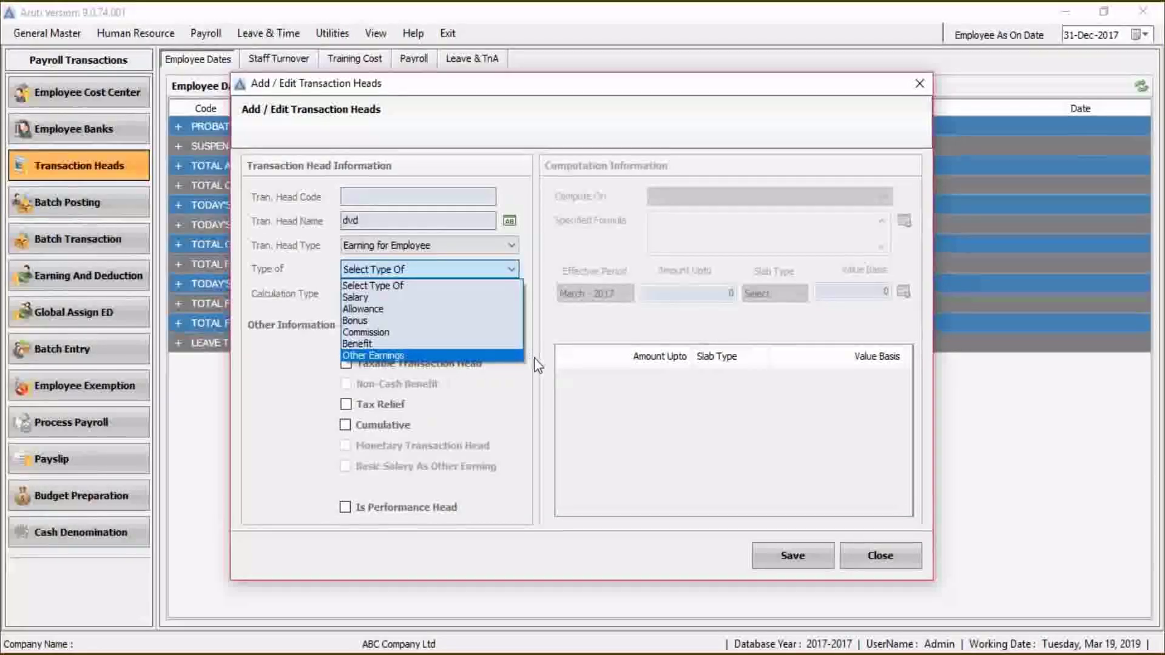
left_click(315, 385)
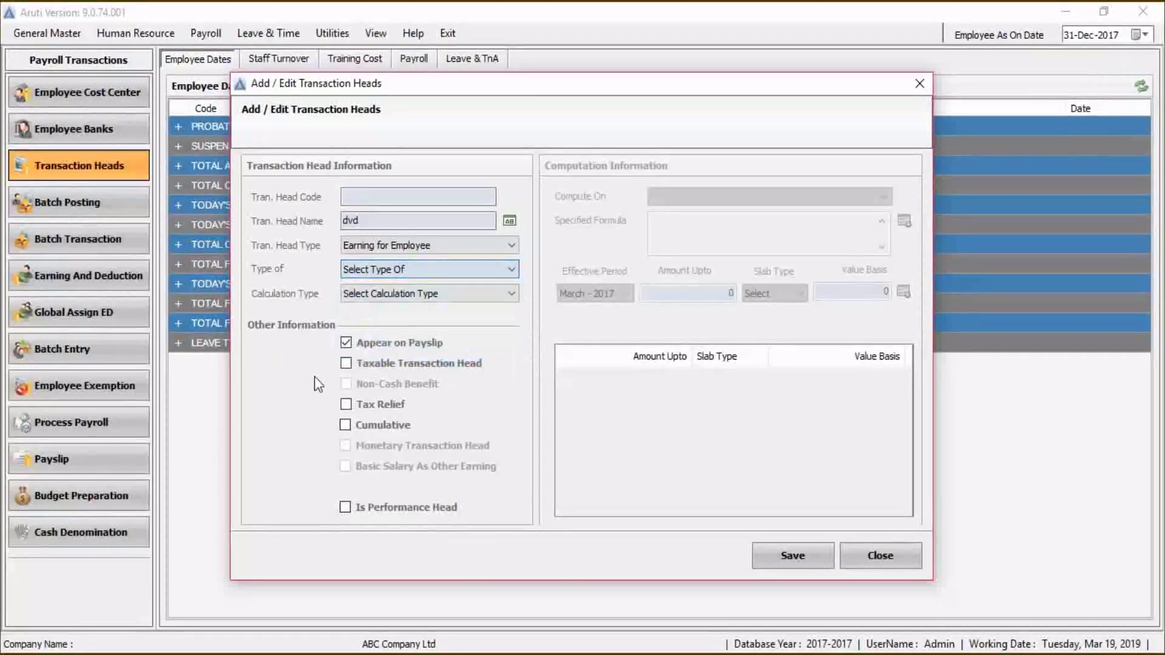
left_click(410, 297)
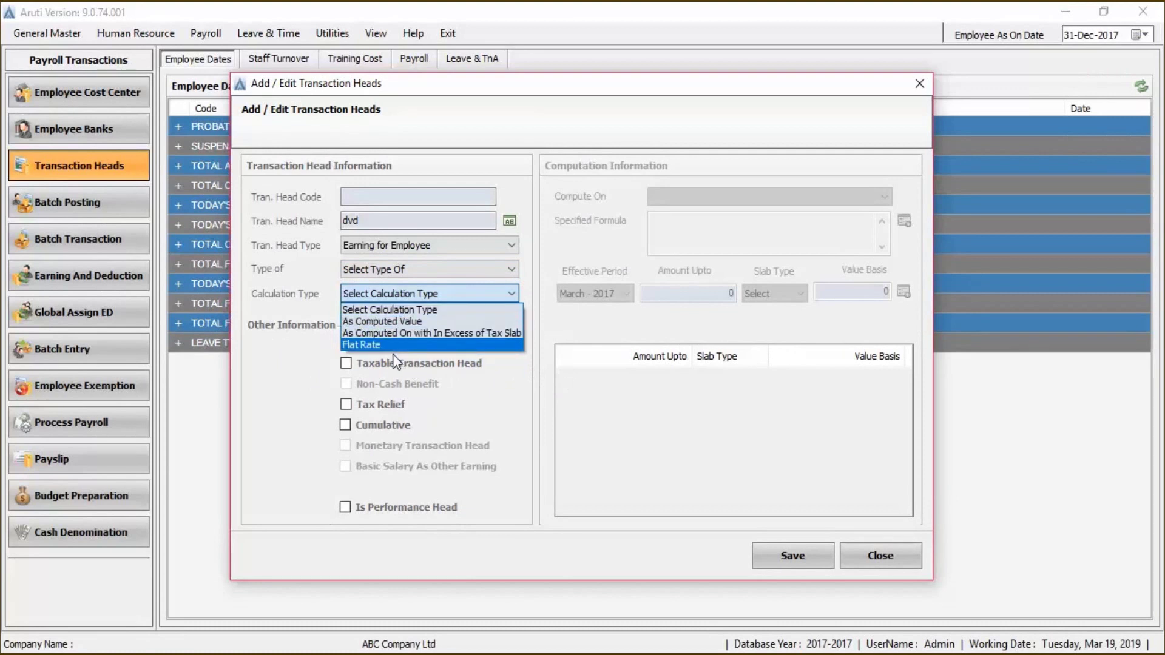
key("Escape")
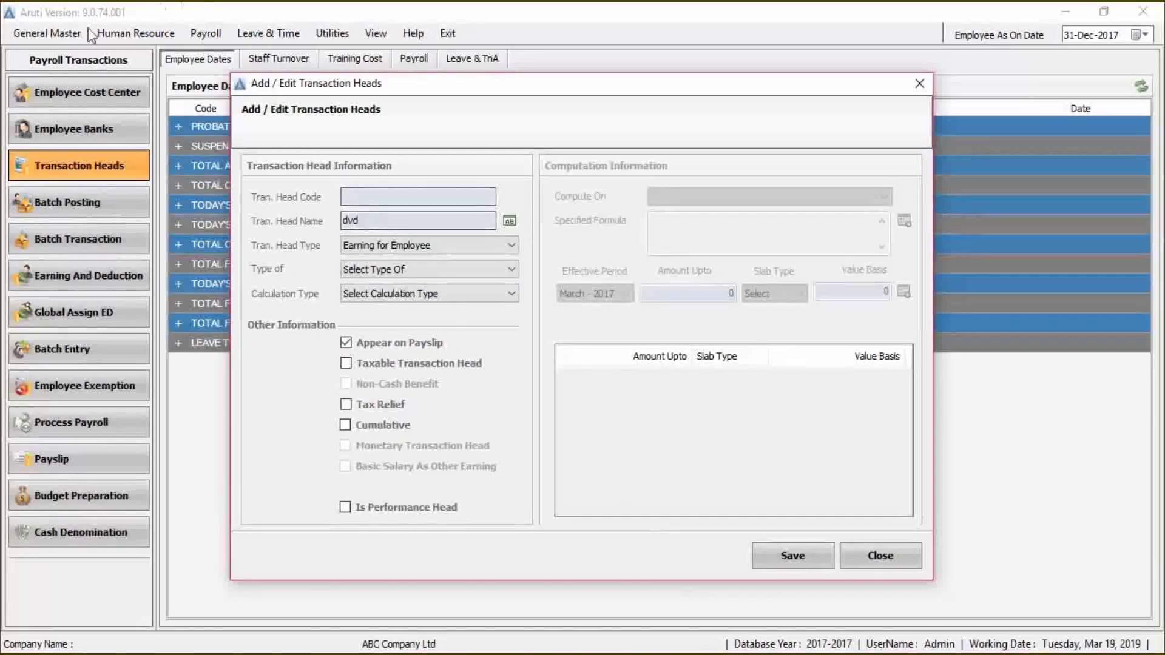
- Enter head code 028 and replace the name dvd with 'No of Sales Made'
left_click(363, 196)
type("028")
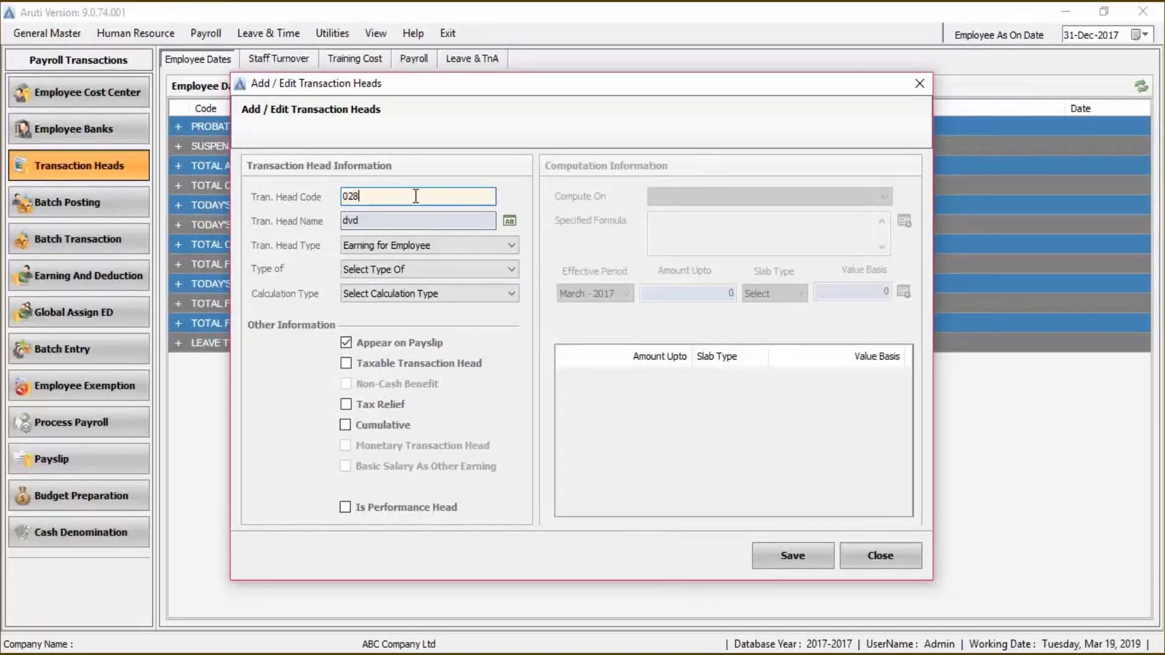
left_click(400, 226)
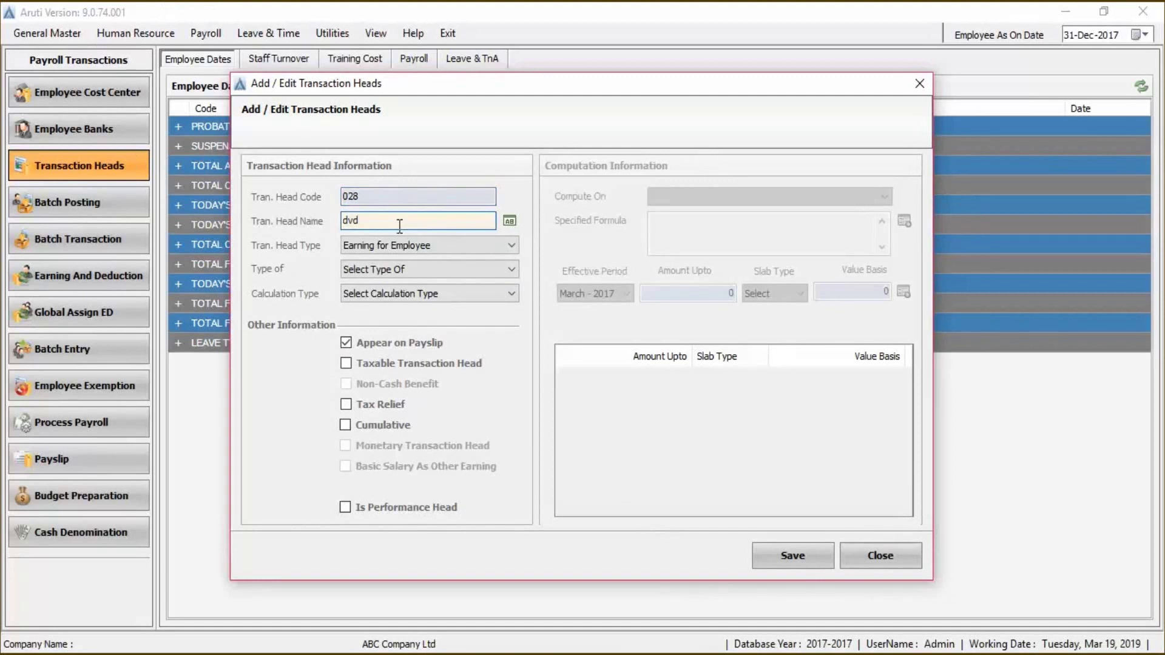
left_click(762, 622)
left_click(415, 215)
key("BackSpace")
key("BackSpace")
key("BackSpace")
type("Noof")
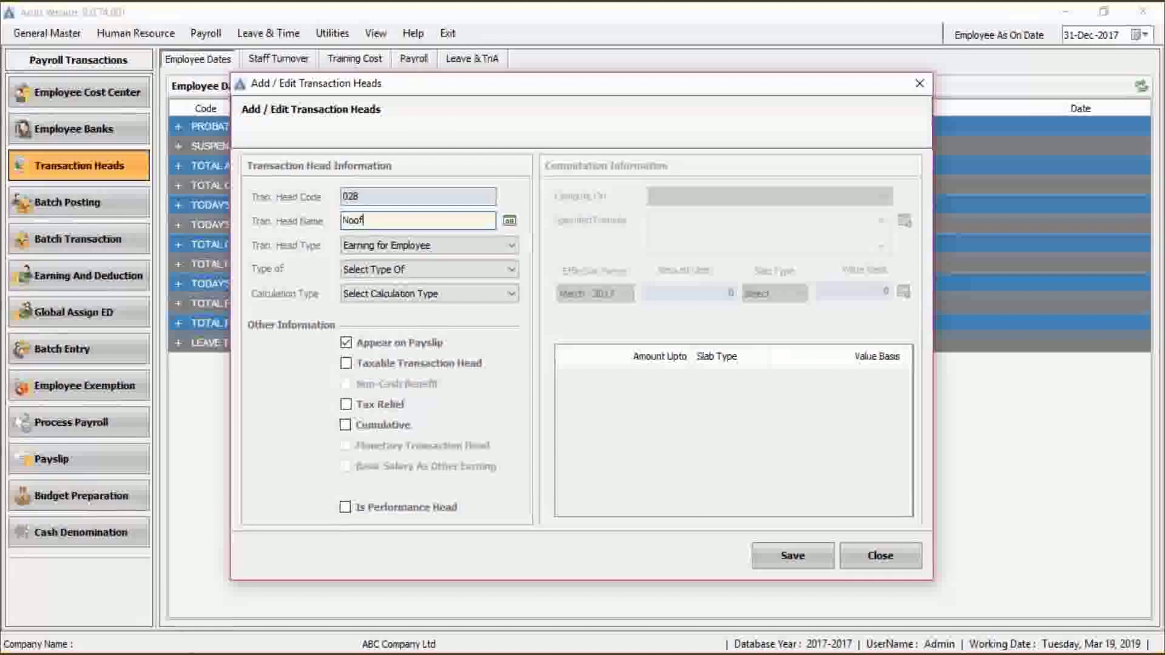
key("BackSpace")
type("of Sales Made")
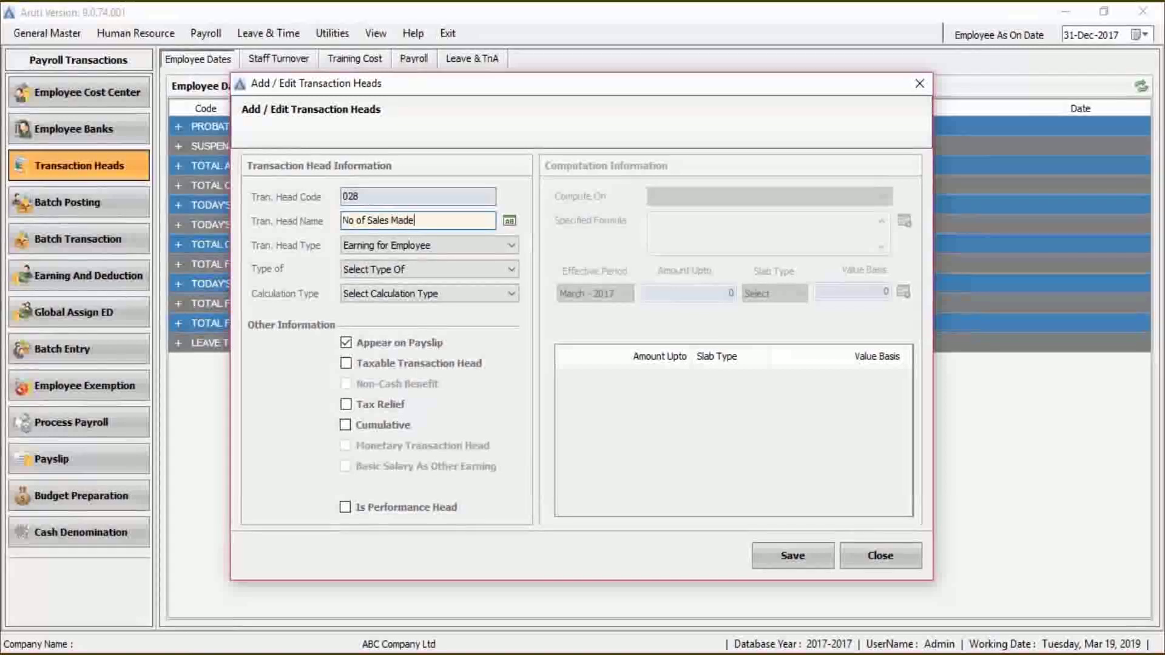
- Make the head Informational with a Flat Rate calculation type
left_click(369, 249)
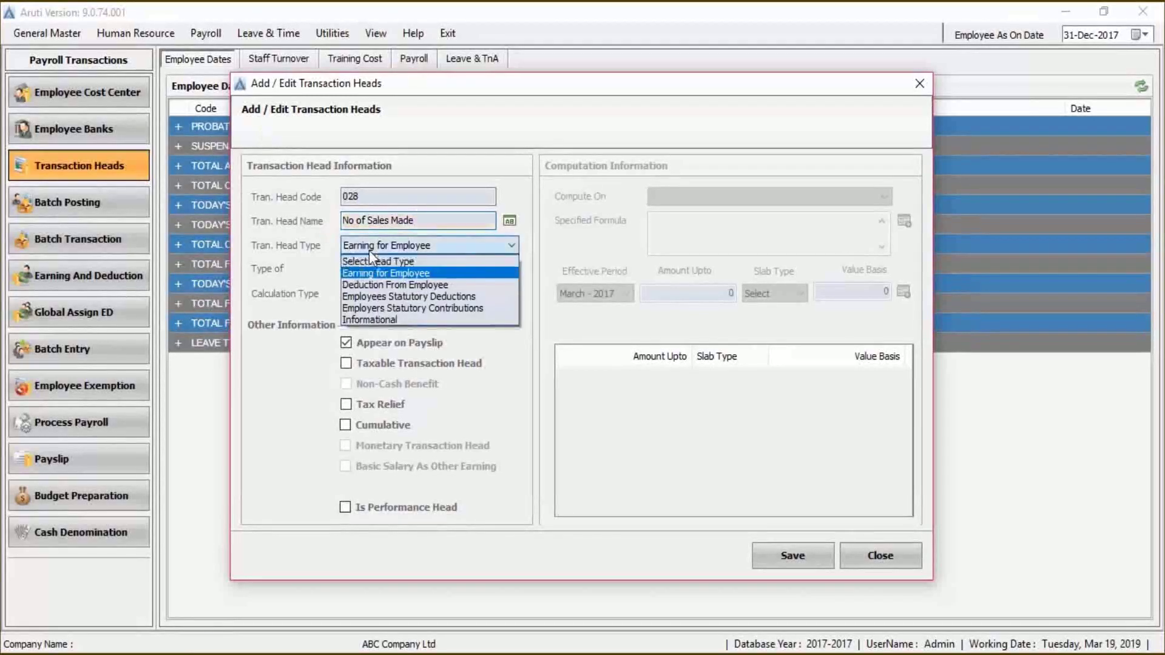
left_click(412, 323)
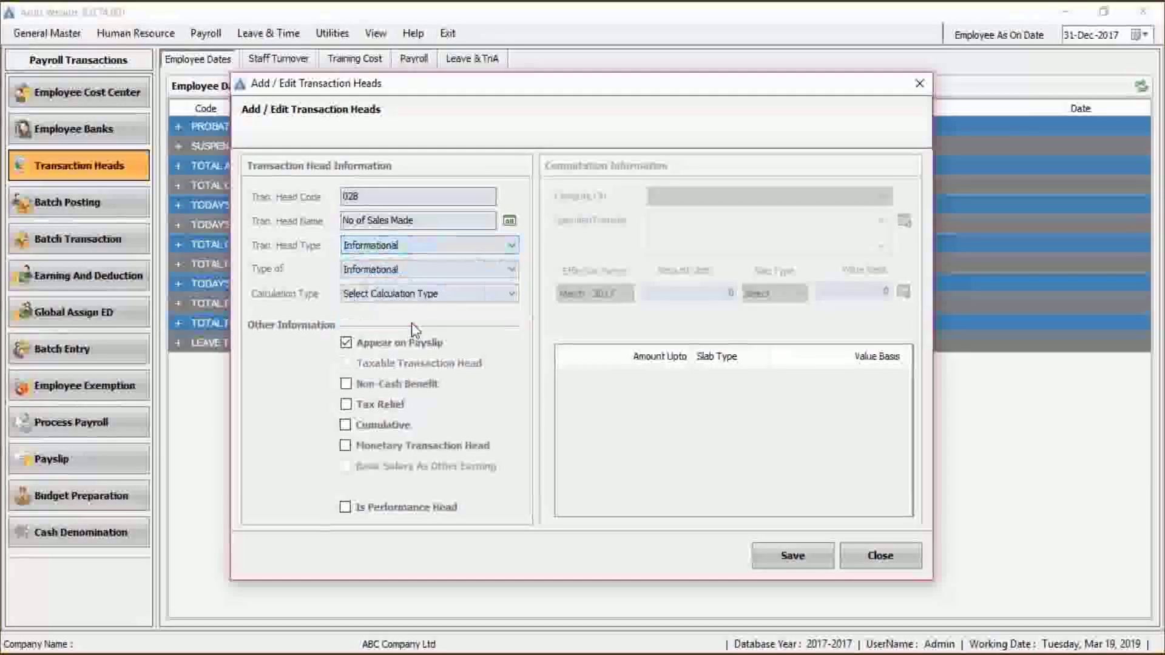
left_click(370, 272)
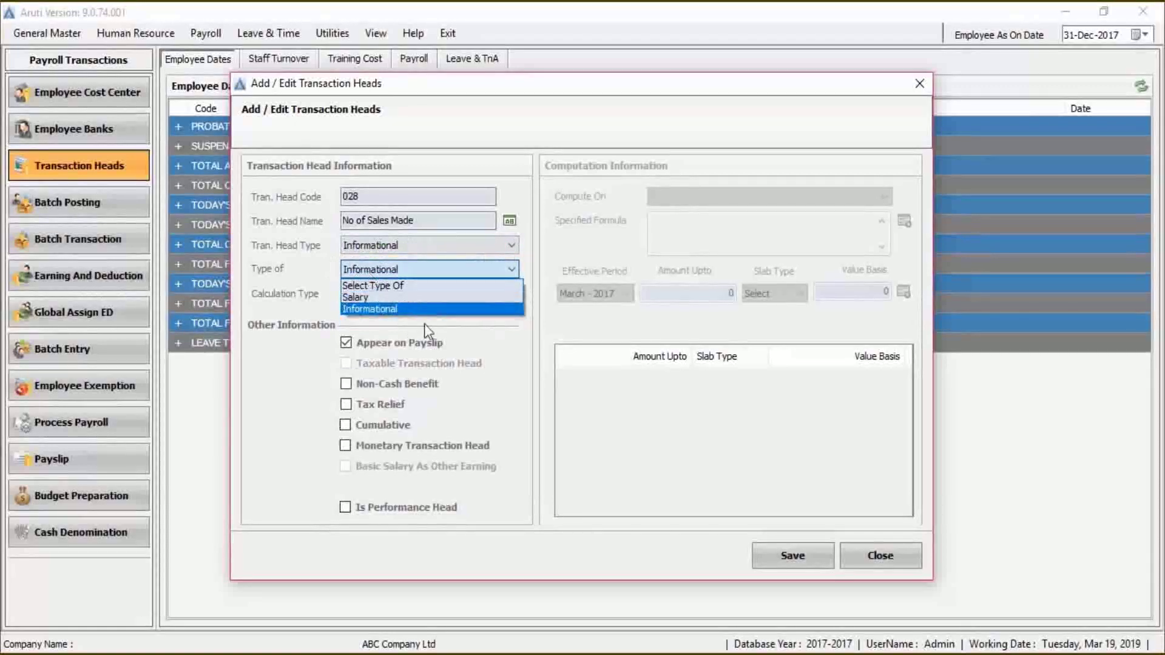
left_click(412, 308)
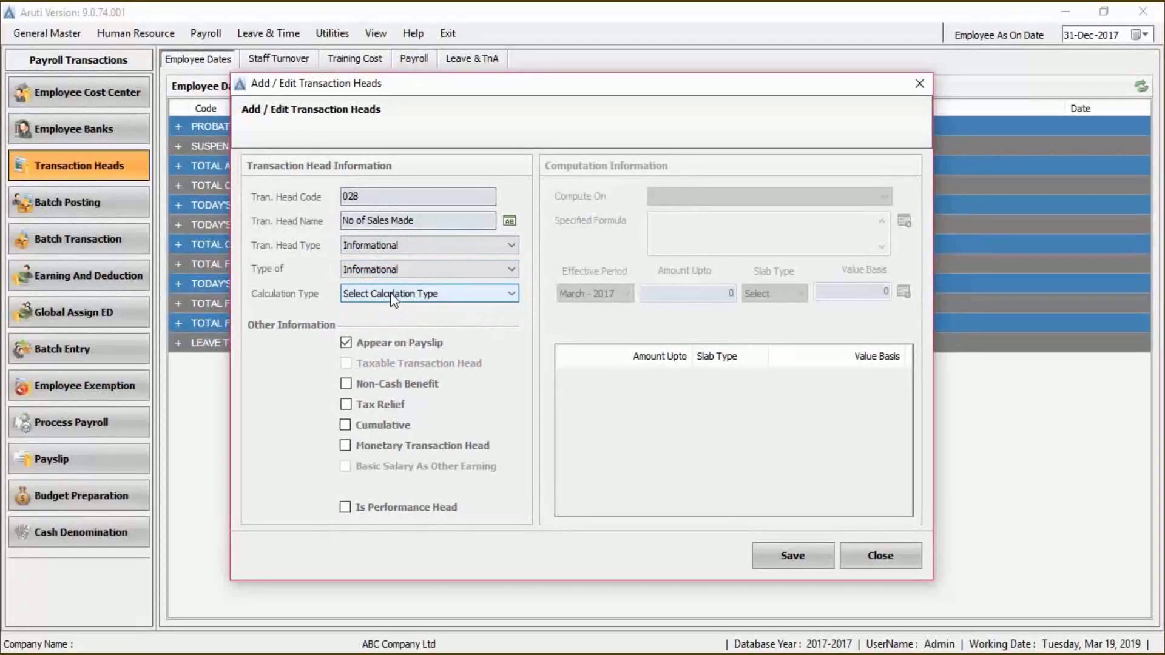
left_click(391, 293)
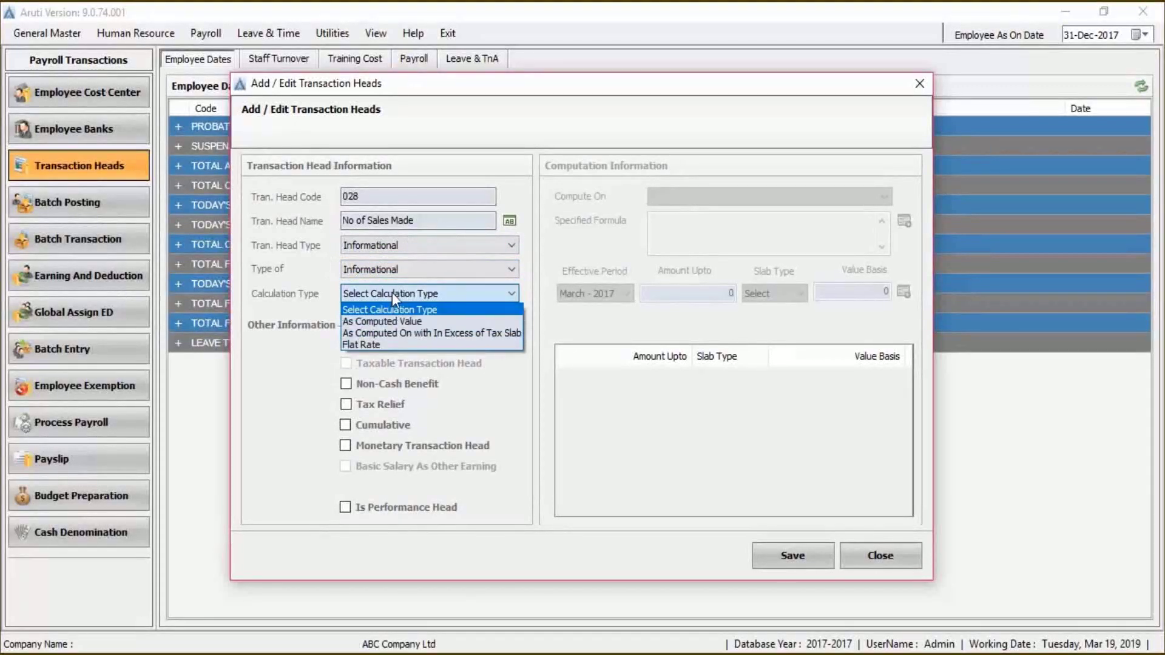
left_click(392, 344)
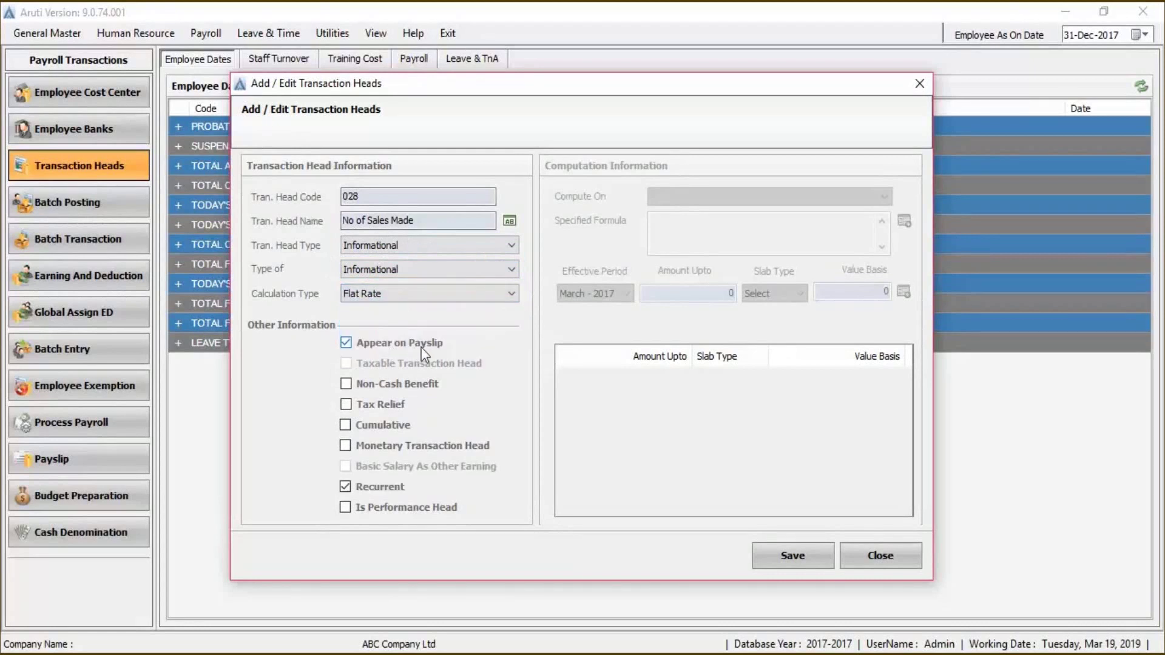
- Save No of Sales Made, getting past the duplicate-code warning
left_click(784, 558)
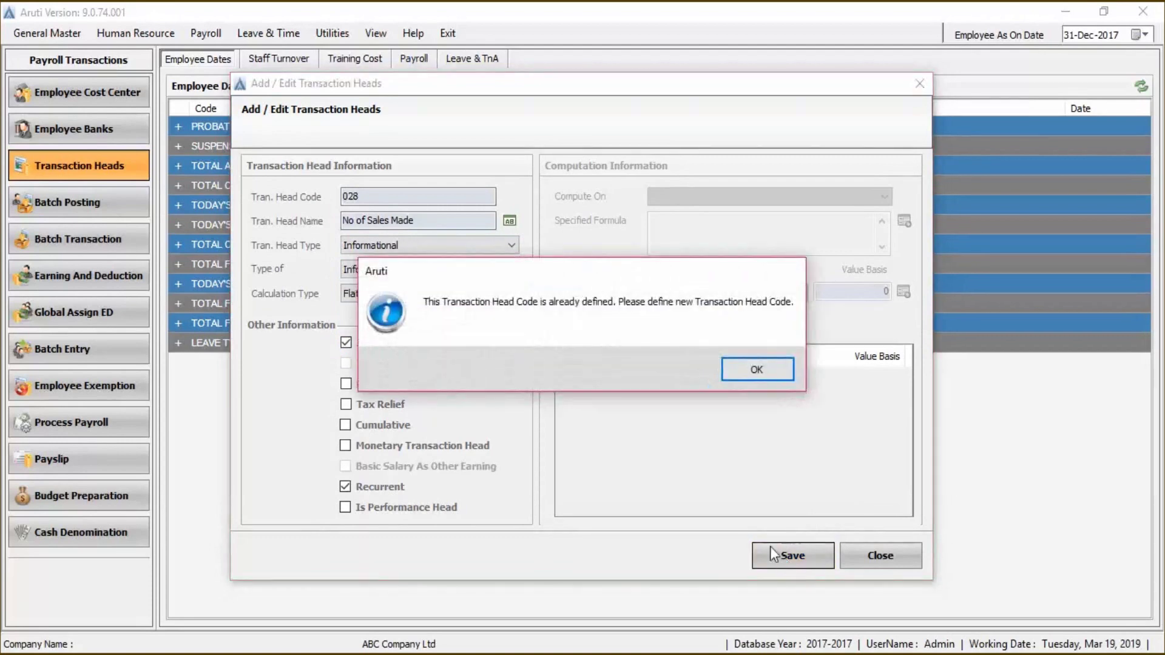
left_click(747, 369)
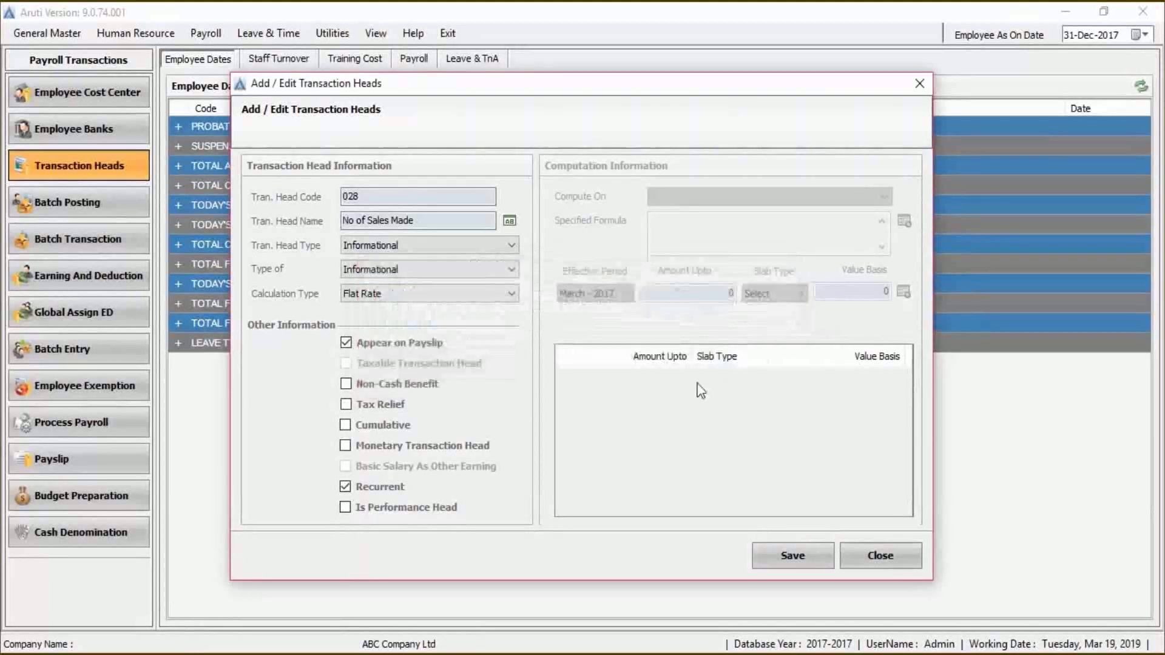
left_click(780, 555)
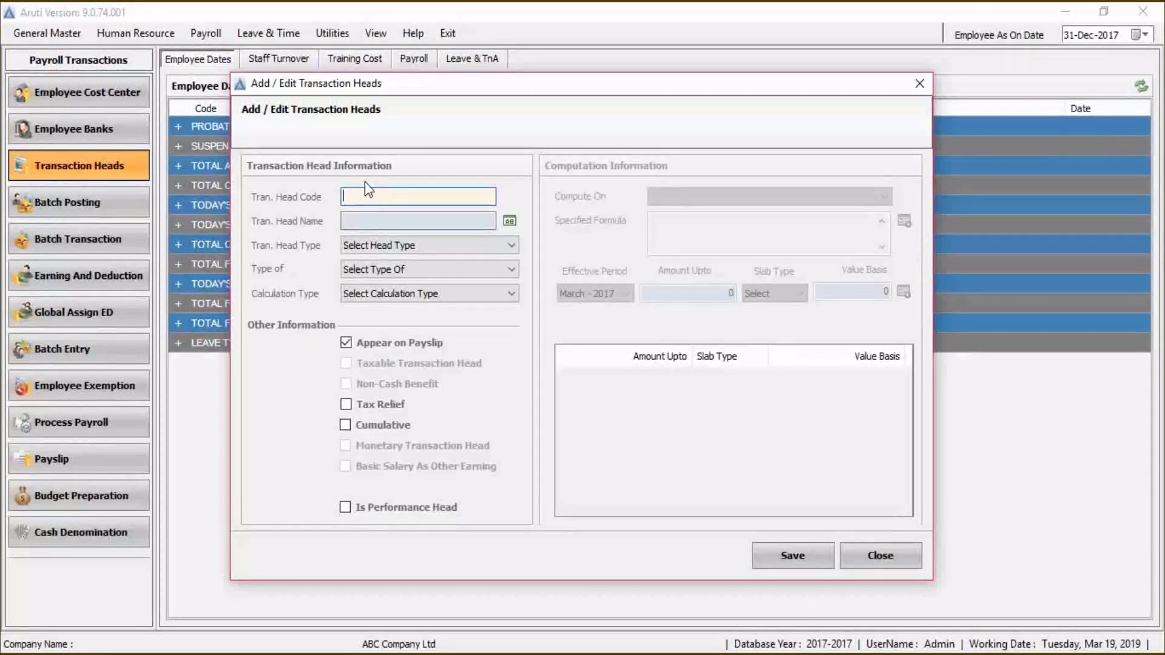
- Enter code 029 and name Sales Bonus for the next head
type("029")
key("Tab")
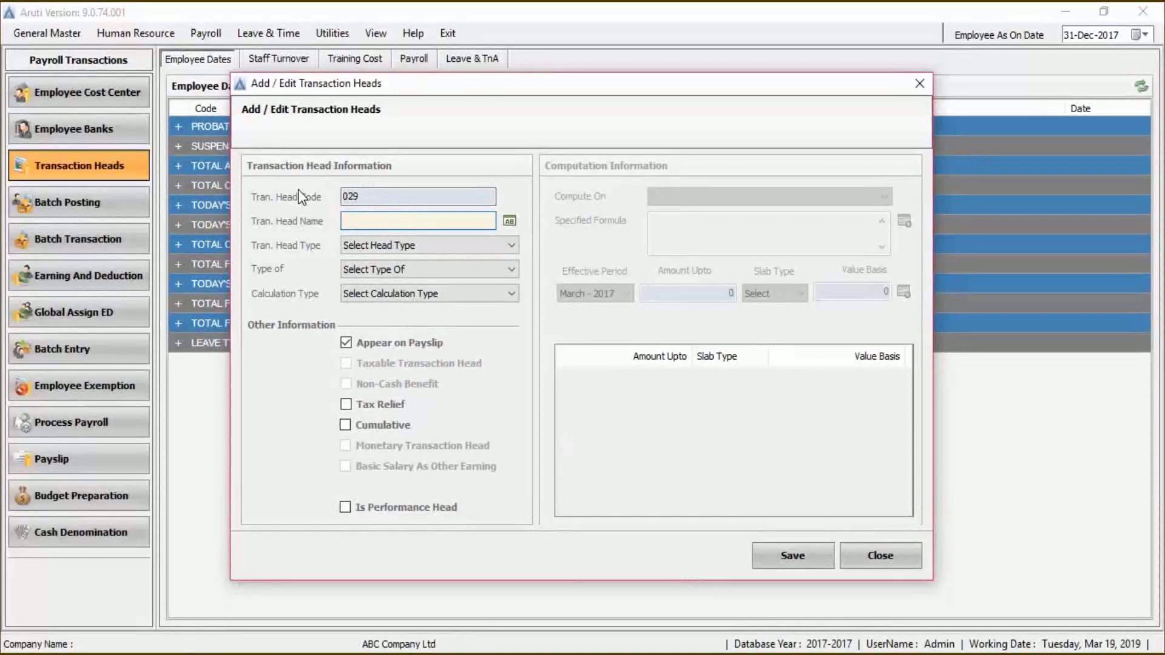
type("Sales Bonu")
- Make it an Earning for Employee Bonus, As Computed Value on a specified formula
left_click(384, 250)
left_click(385, 271)
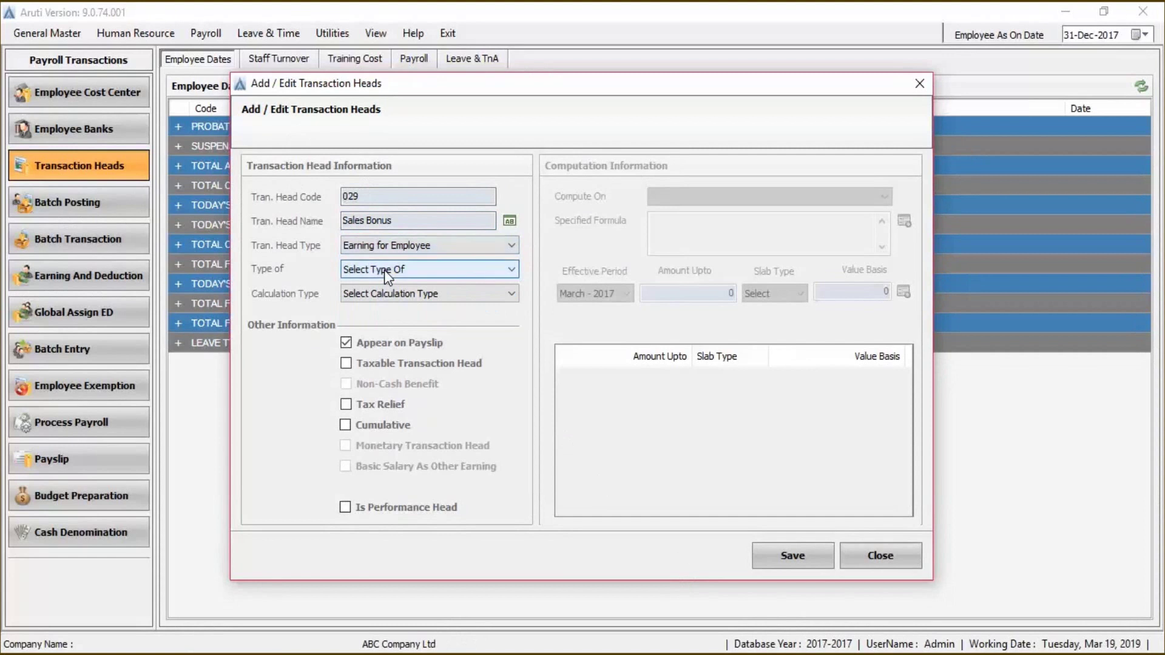
left_click(384, 270)
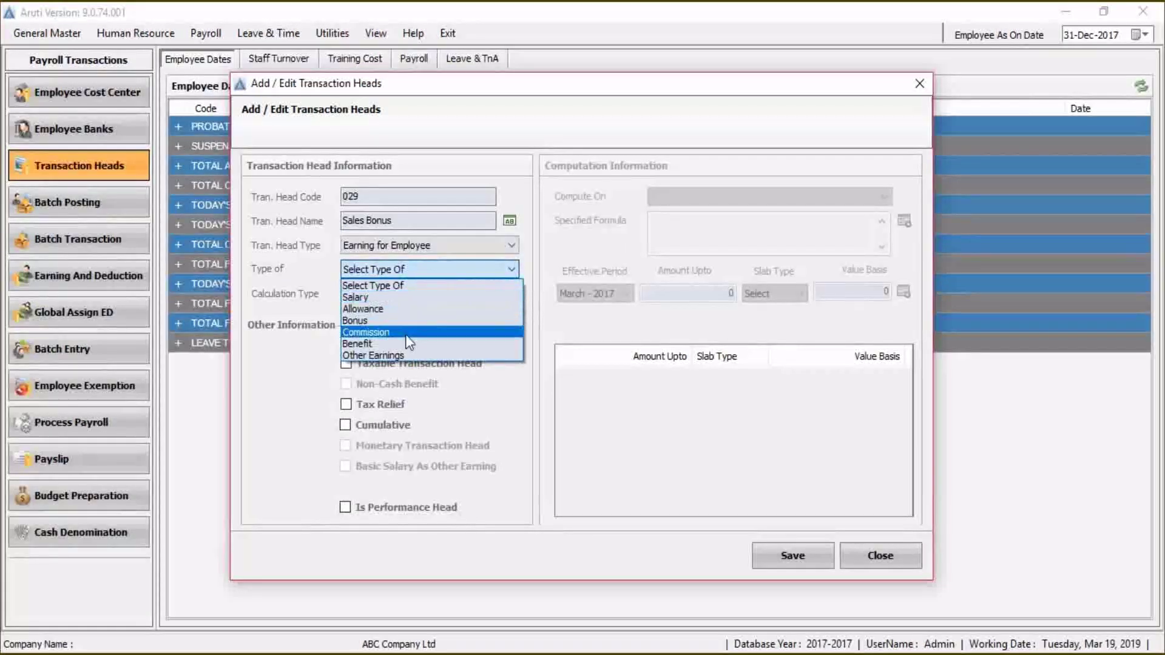
left_click(403, 322)
left_click(373, 294)
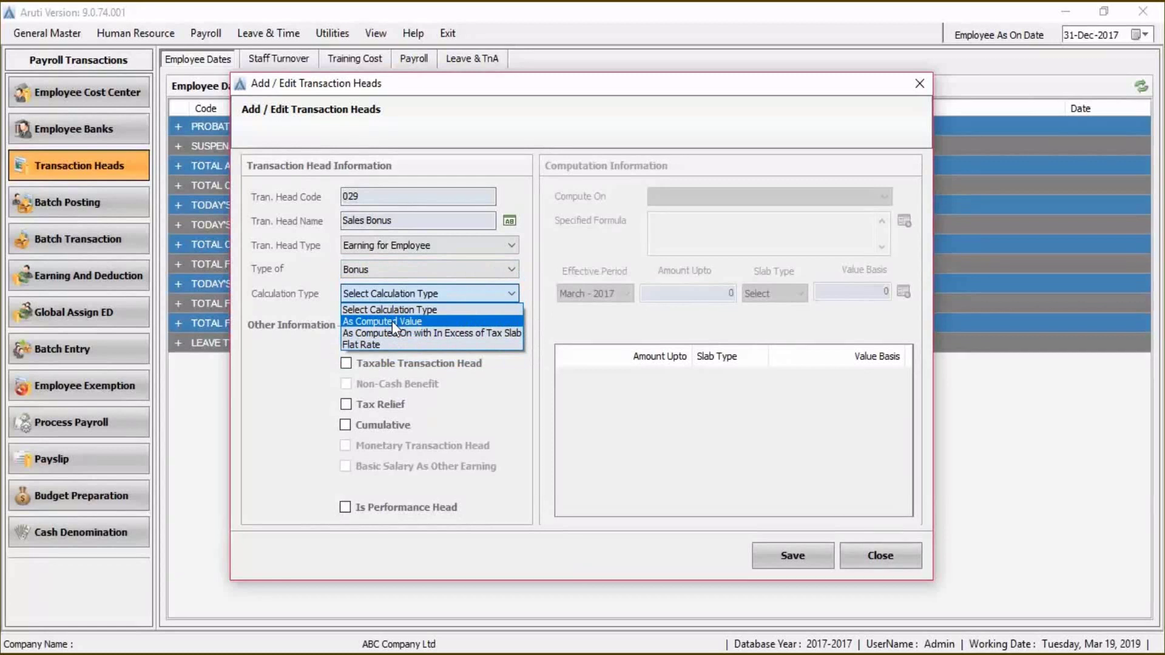
left_click(392, 321)
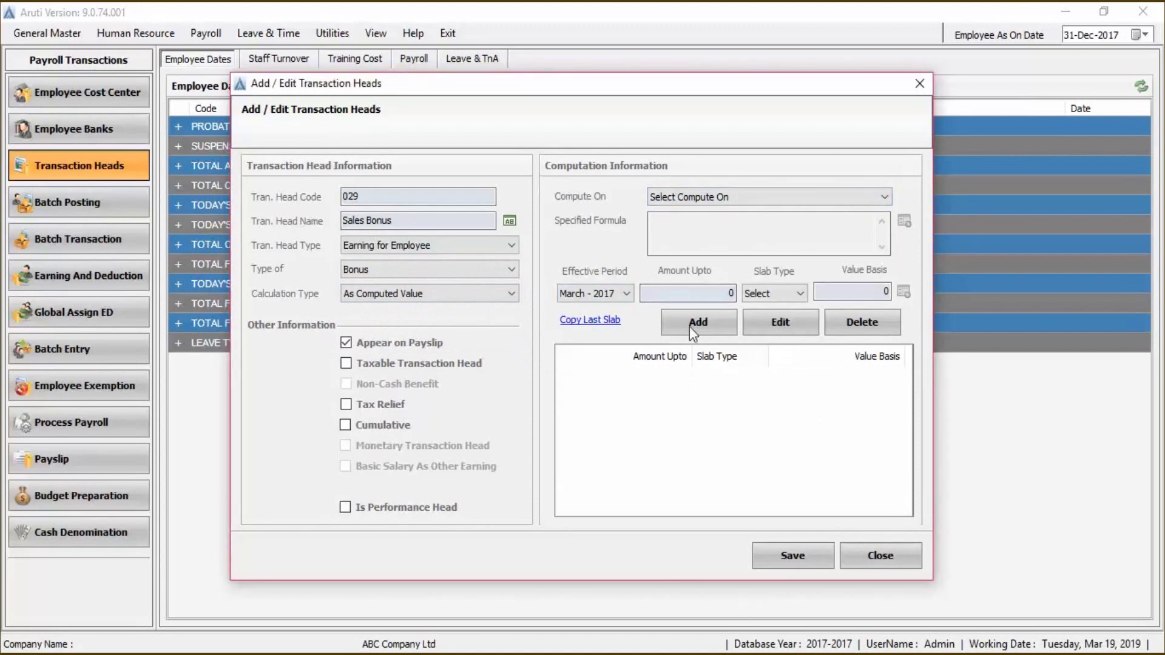
left_click(704, 197)
left_click(709, 221)
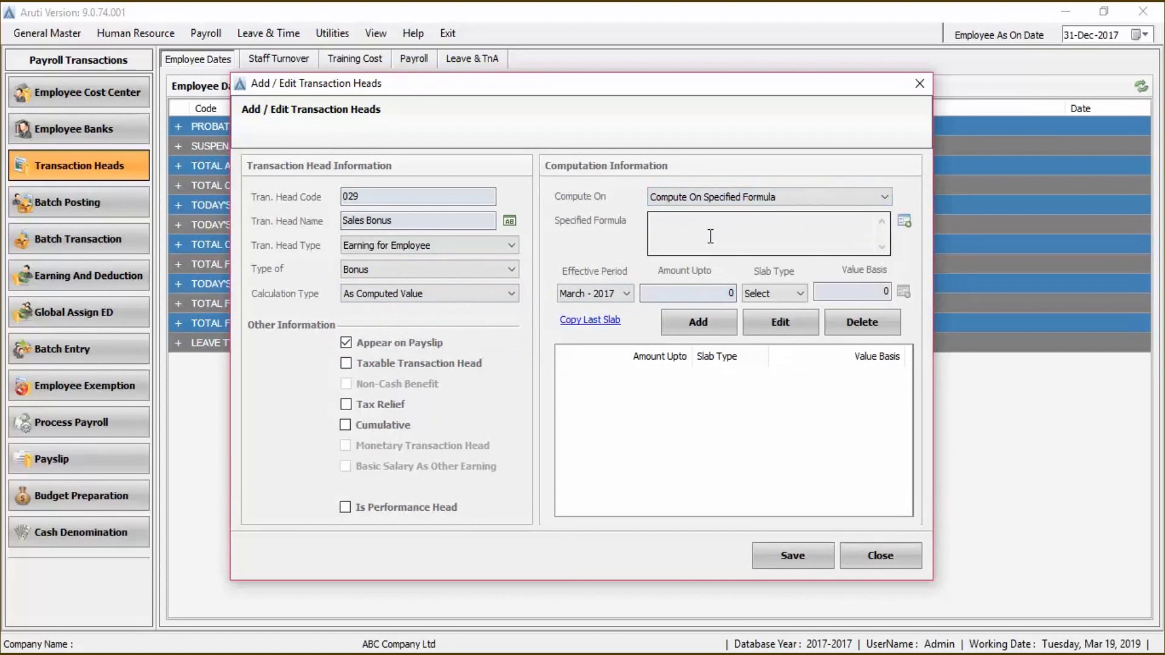
left_click(678, 234)
- Add transaction head No of Sales Made, defaulting to zero, as the formula's first term
left_click(905, 219)
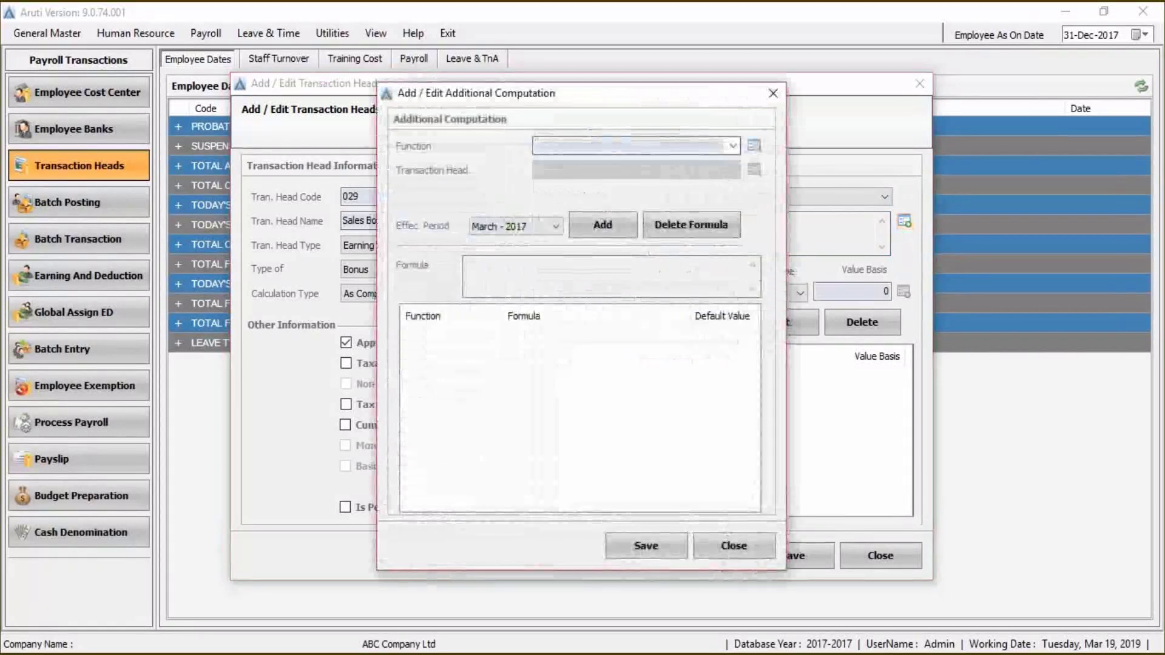
key("Down")
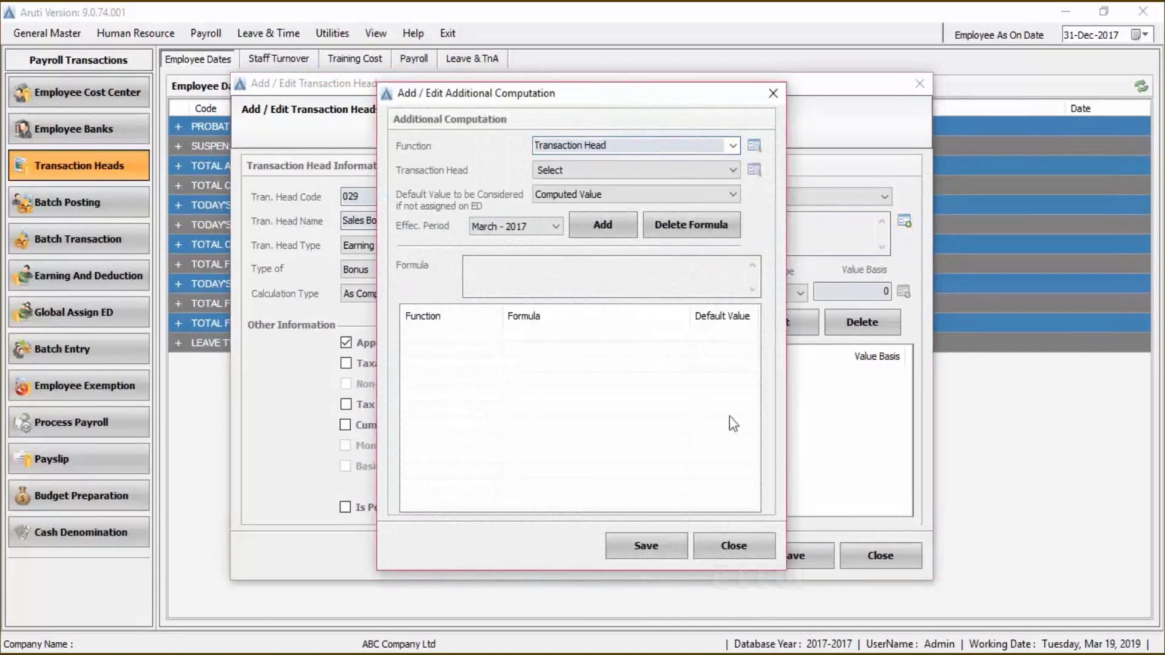
left_click(735, 147)
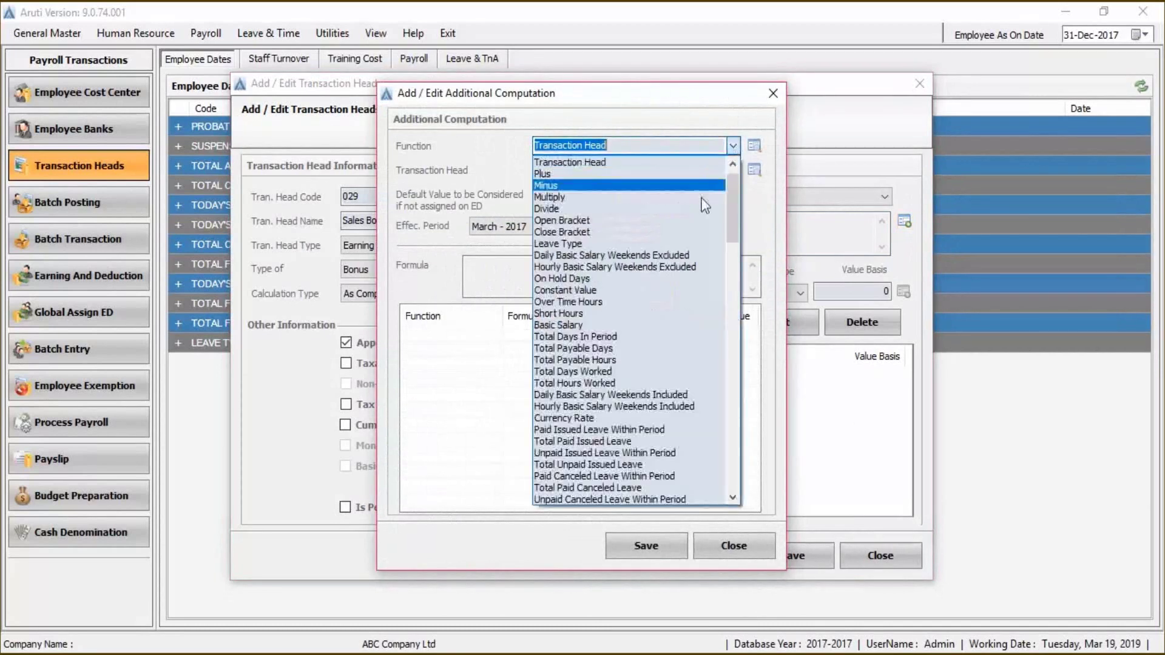
left_click(586, 165)
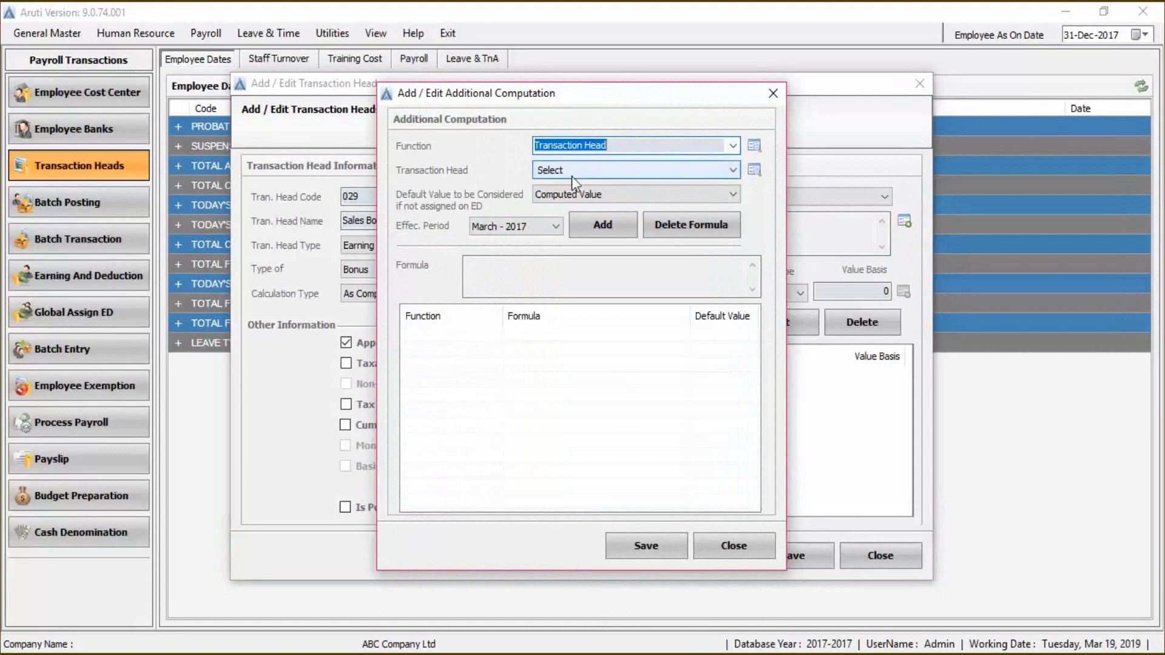
left_click(571, 167)
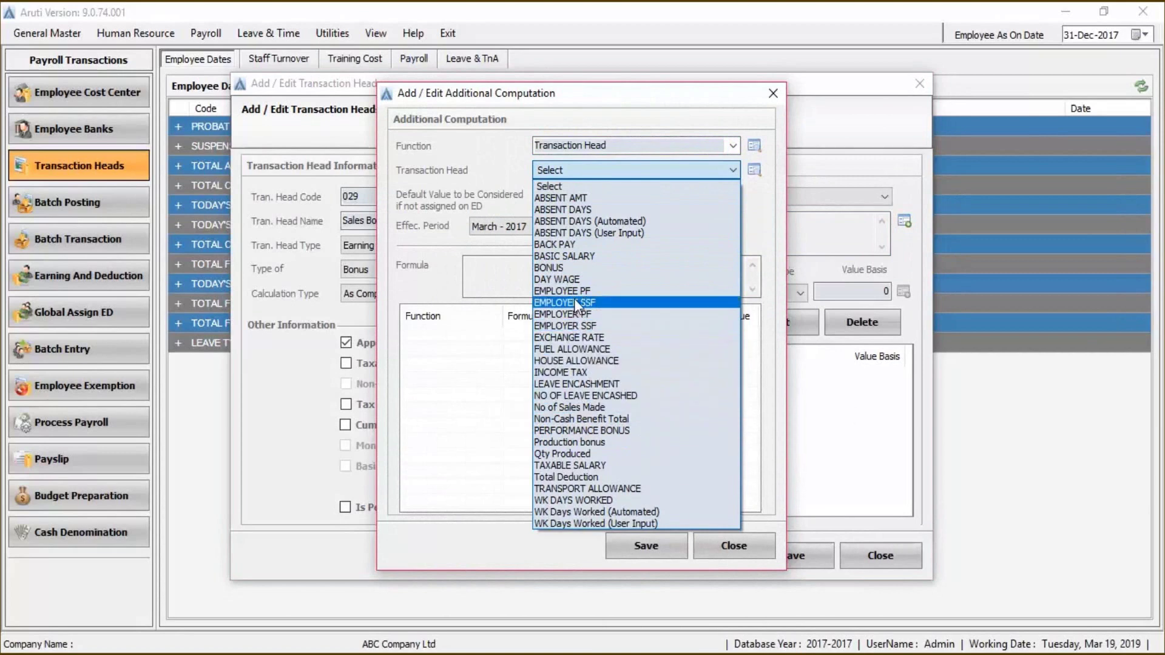
left_click(620, 404)
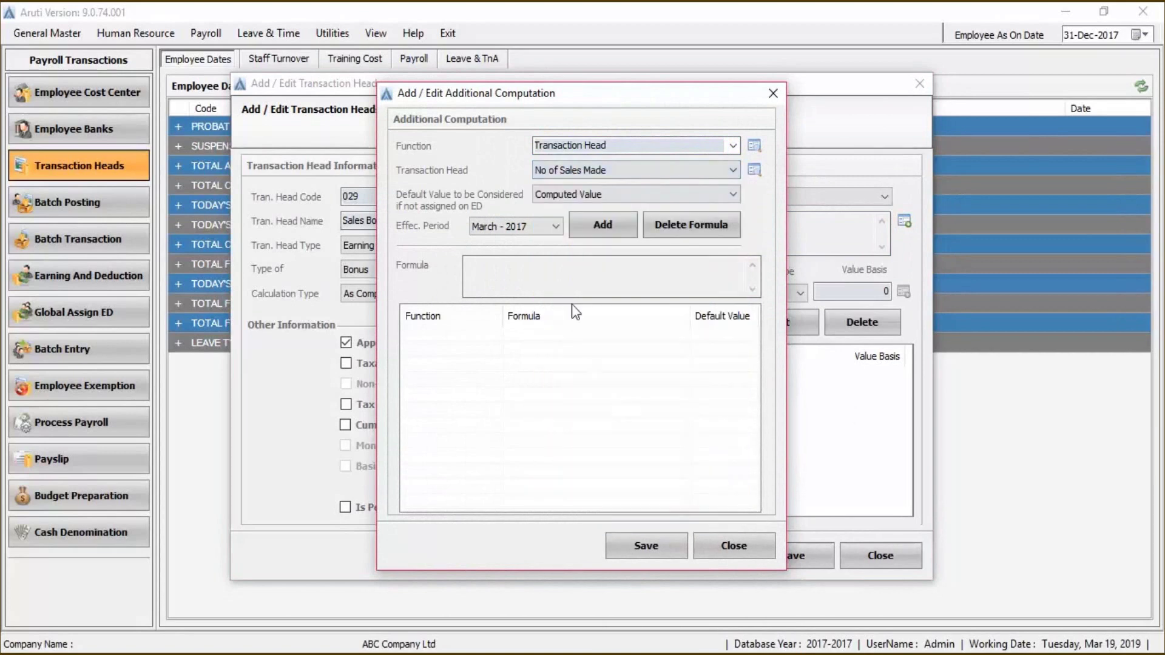
left_click(636, 195)
left_click(624, 217)
left_click(598, 221)
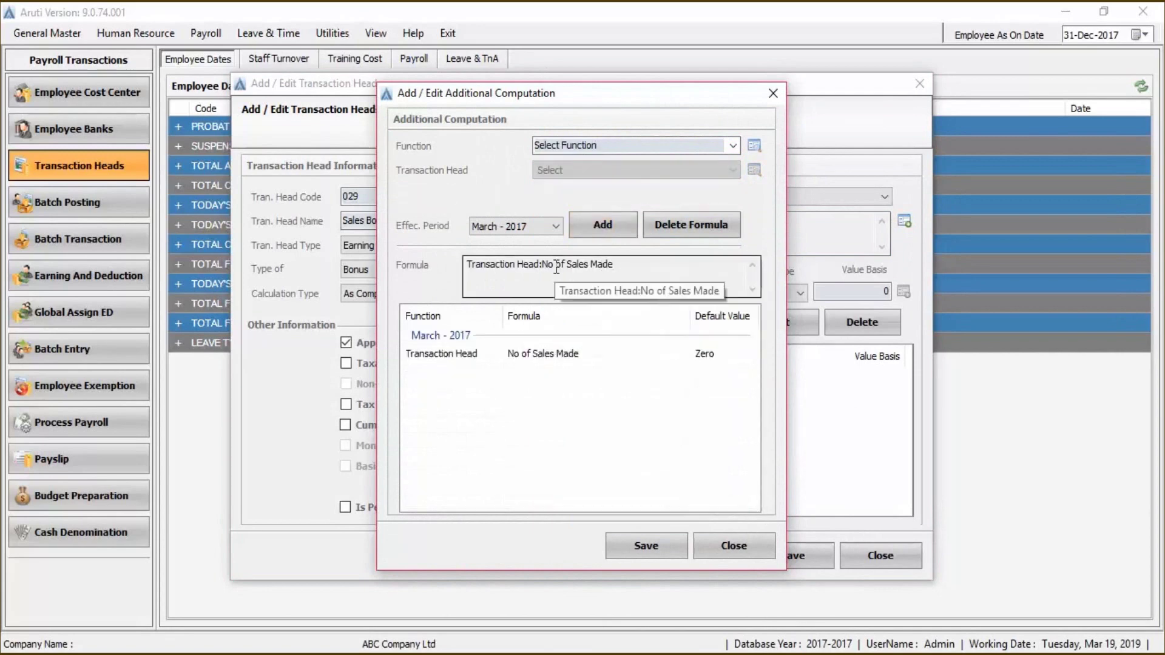
- Append a multiply operator to the formula
left_click(732, 147)
left_click(734, 148)
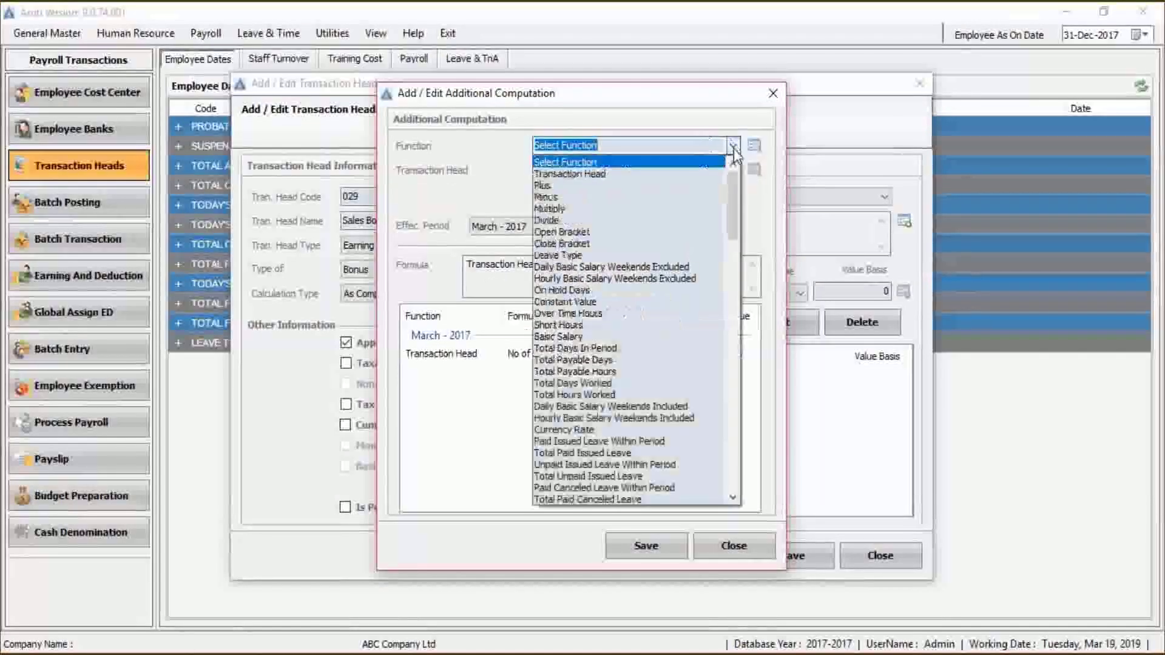
left_click(580, 209)
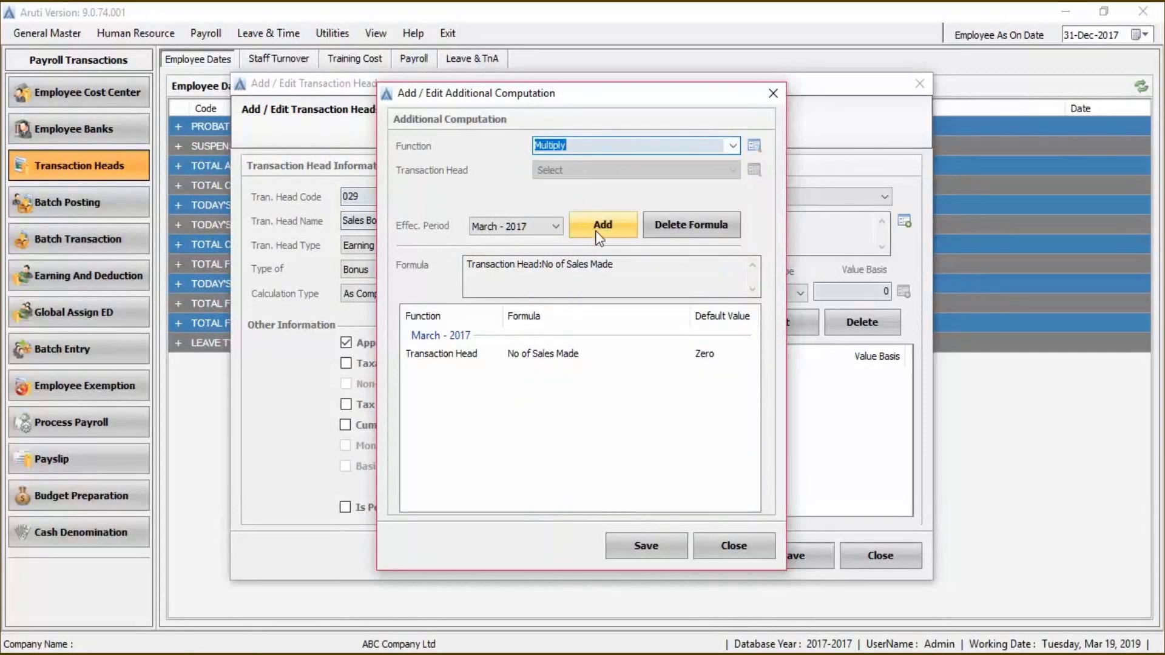
left_click(597, 224)
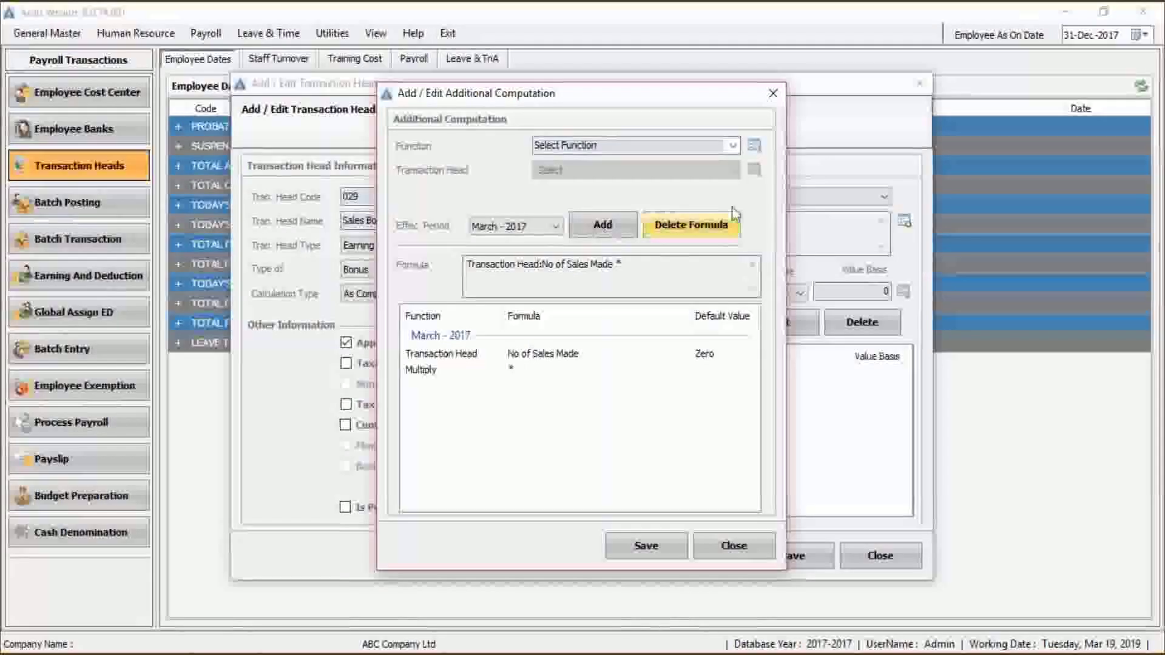
left_click(684, 146)
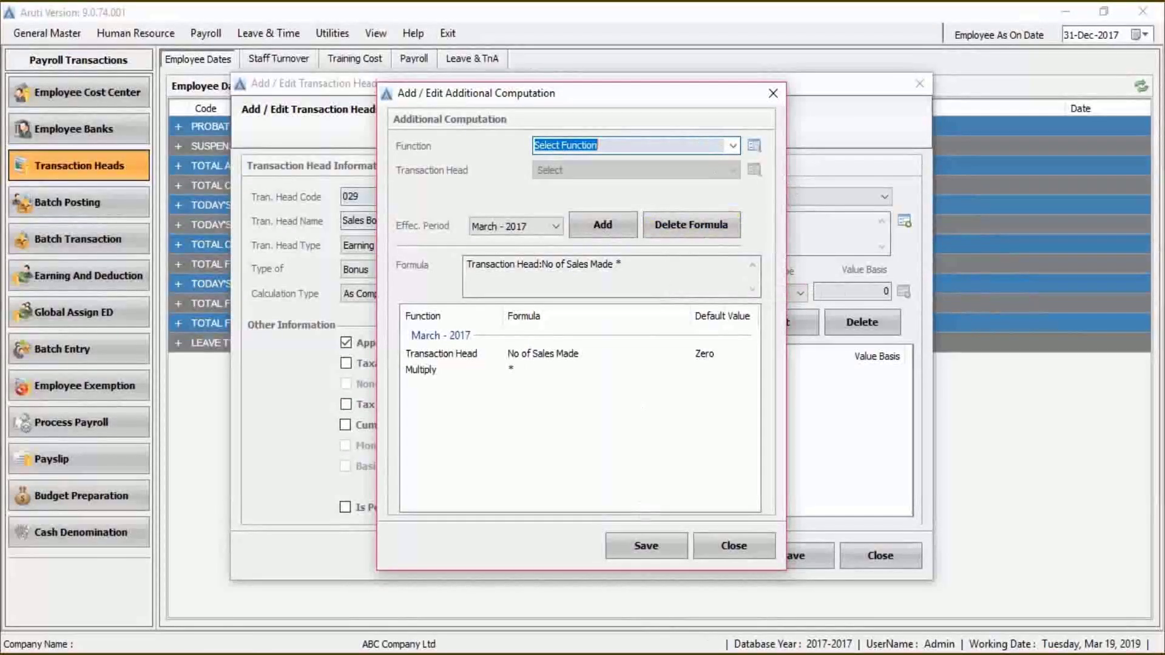
left_click(740, 587)
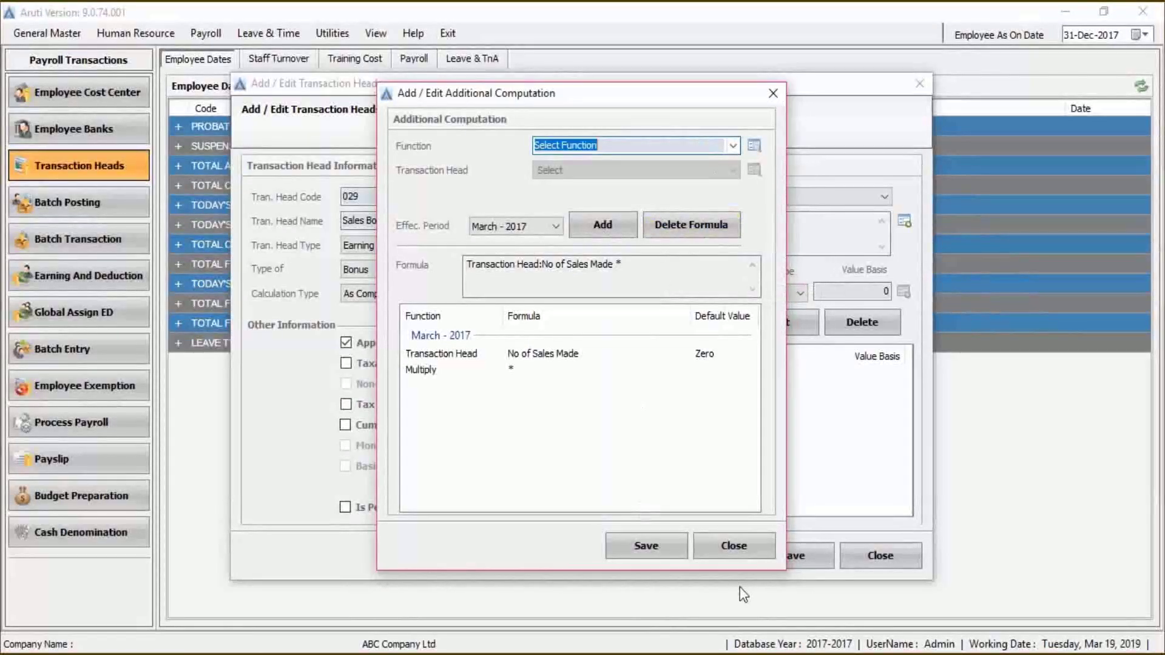
- Append constant value 80 and save the formula to Sales Bonus
left_click(733, 147)
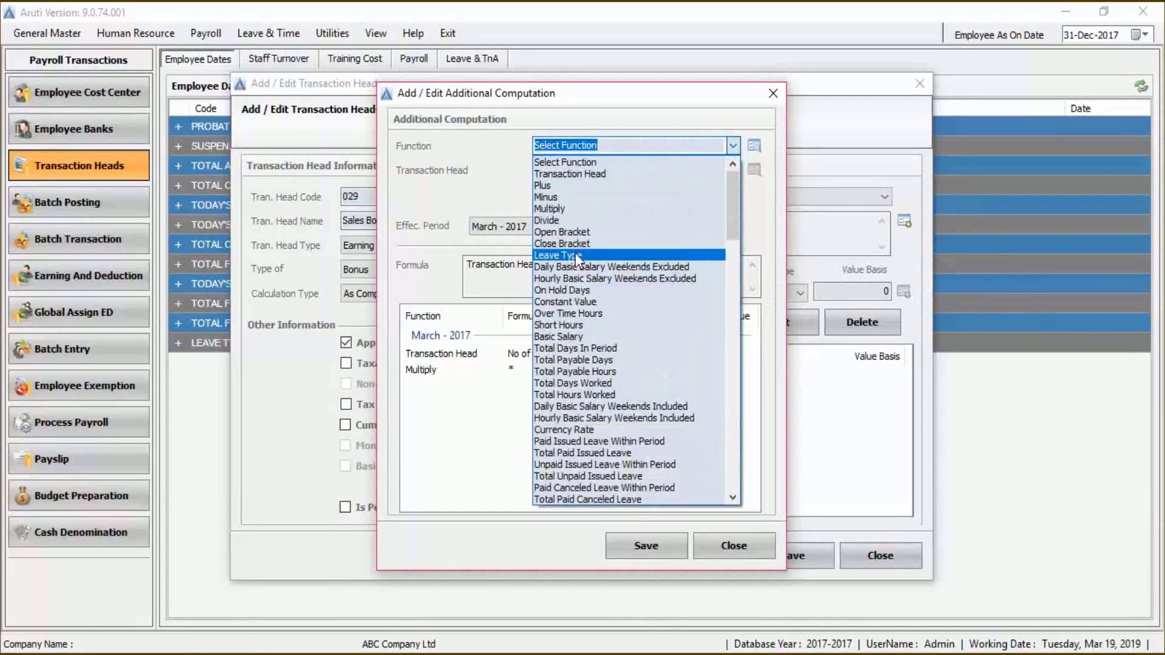
scroll(634, 272, "down", 1)
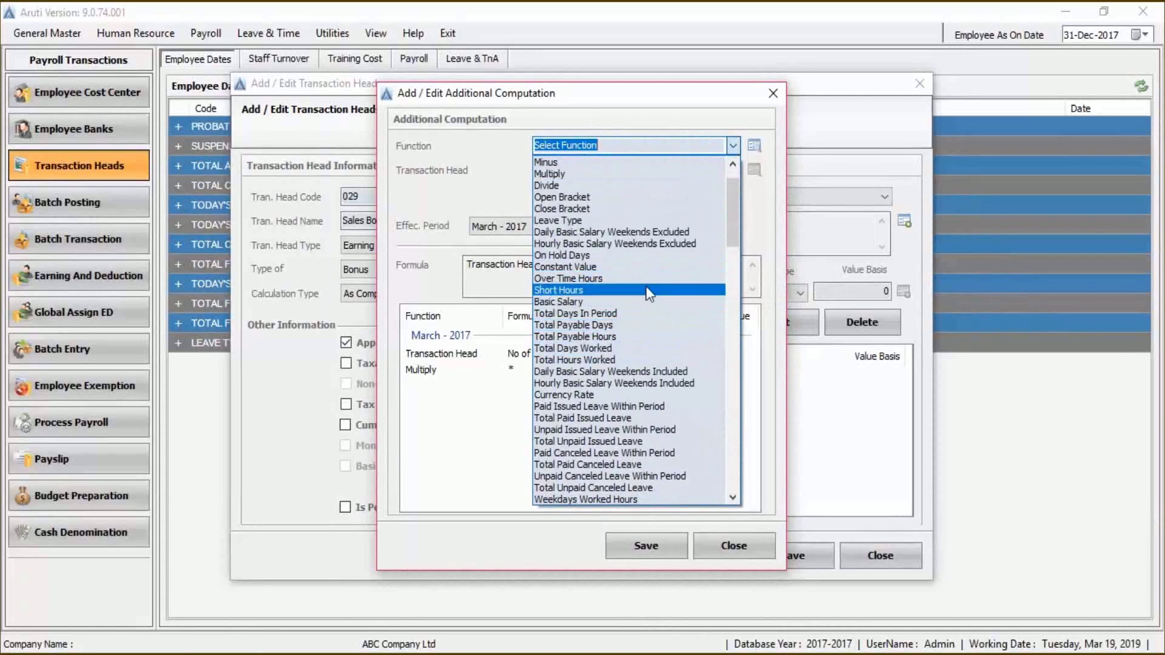
left_click(625, 266)
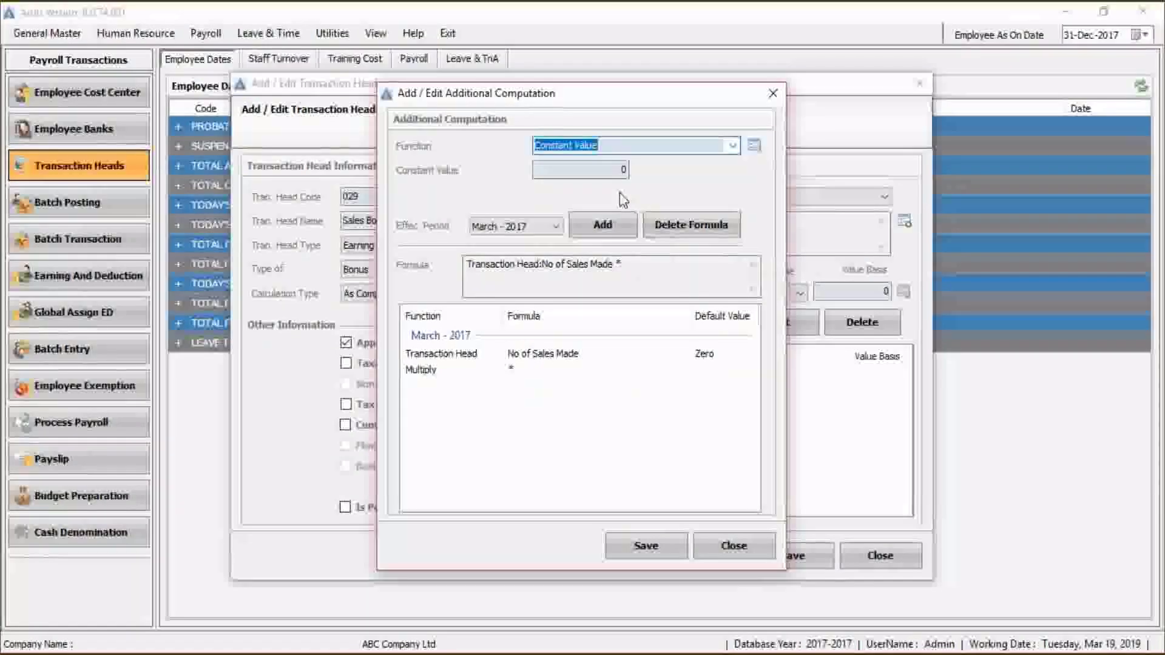
left_click(629, 170)
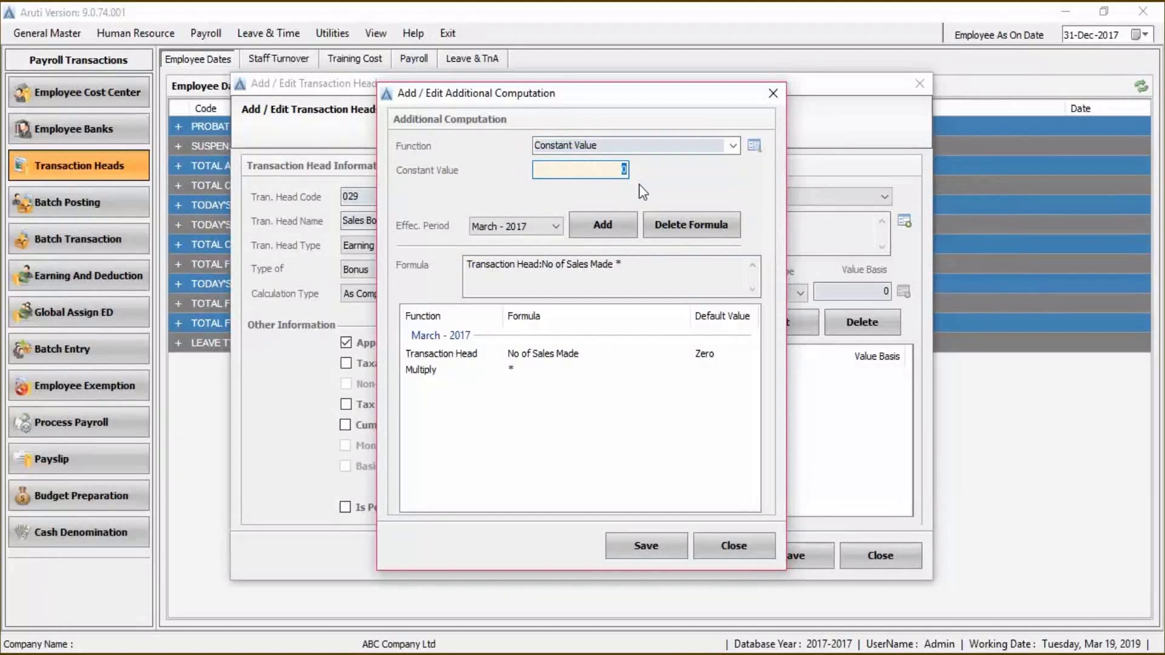
type("80")
left_click(604, 226)
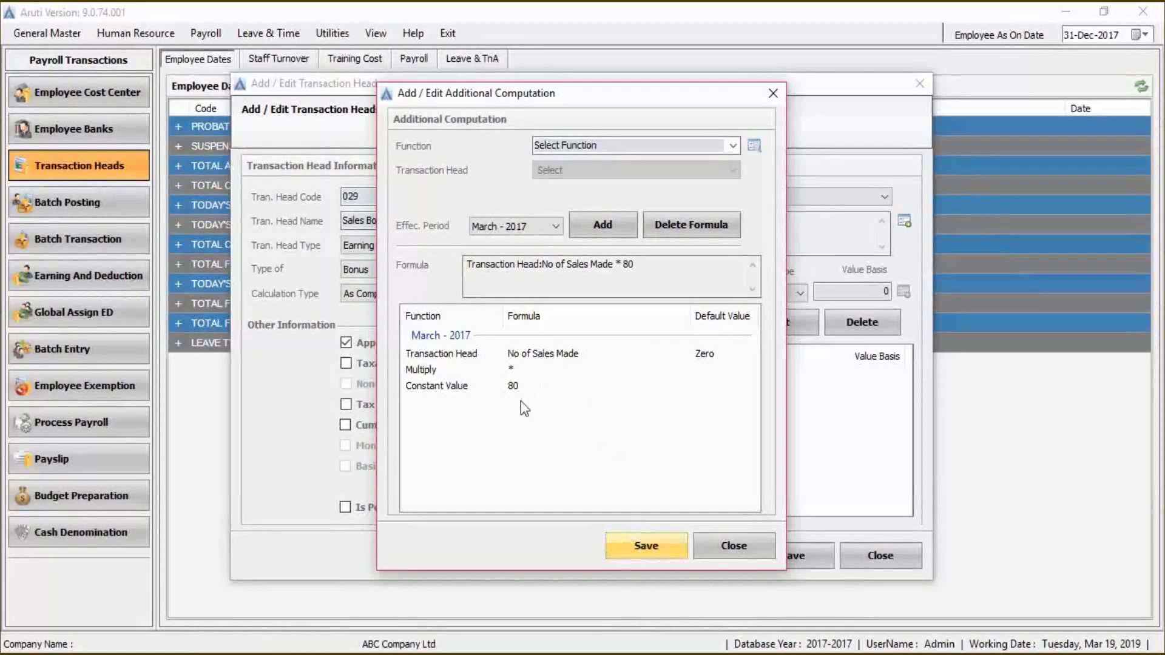
left_click(640, 549)
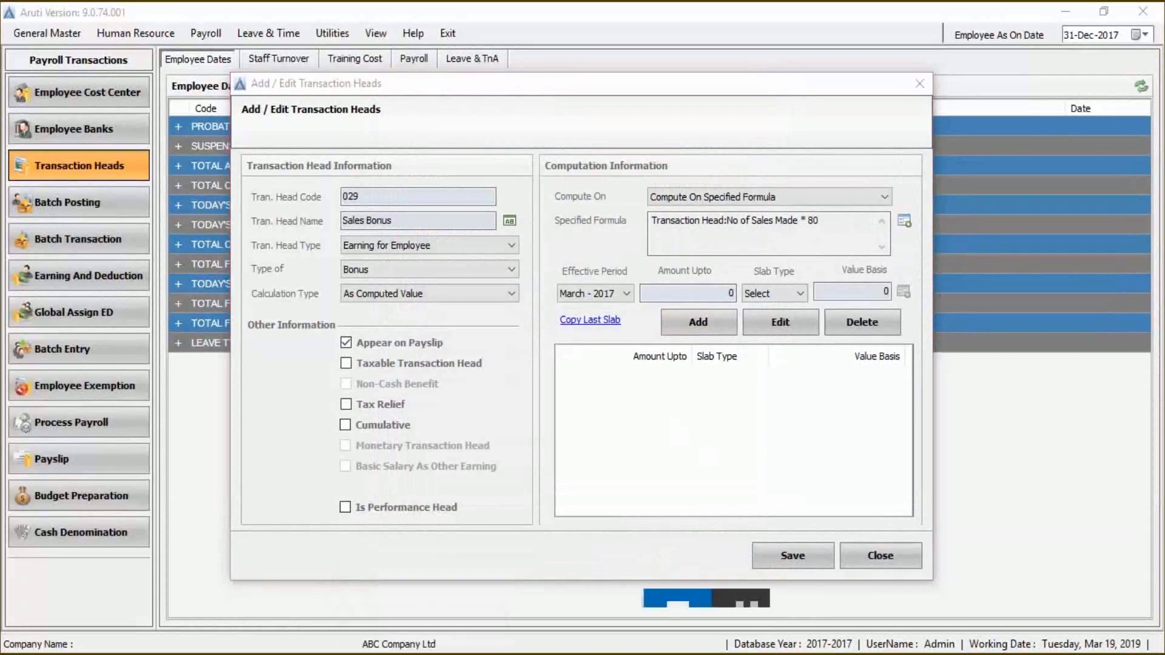
left_click(760, 293)
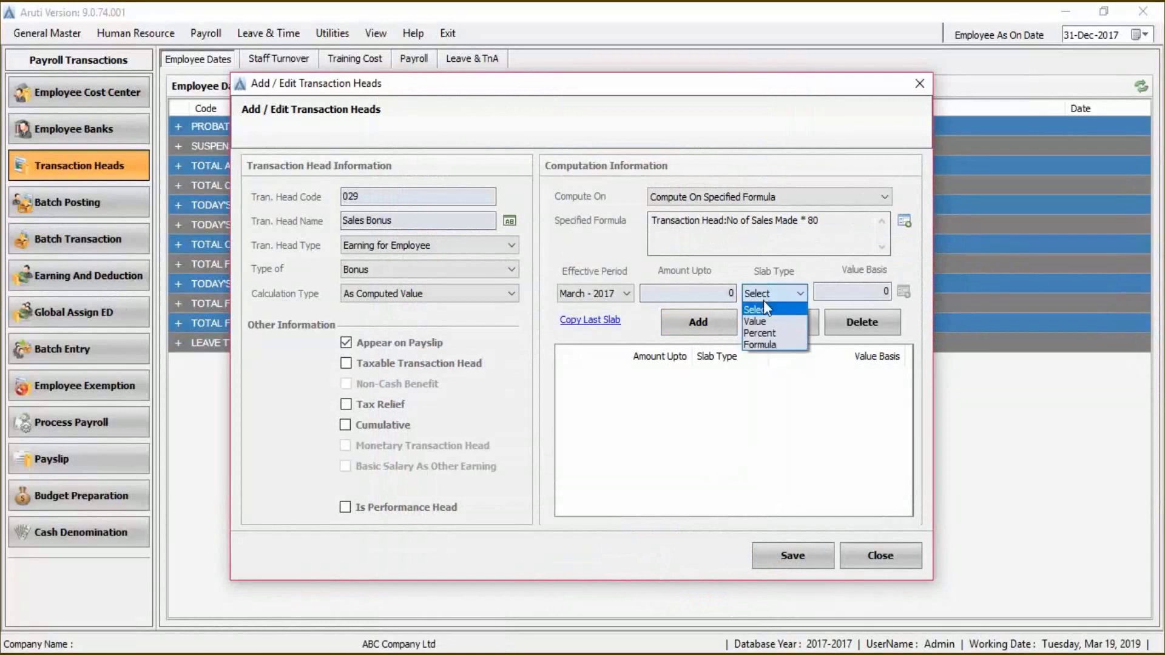
left_click(777, 332)
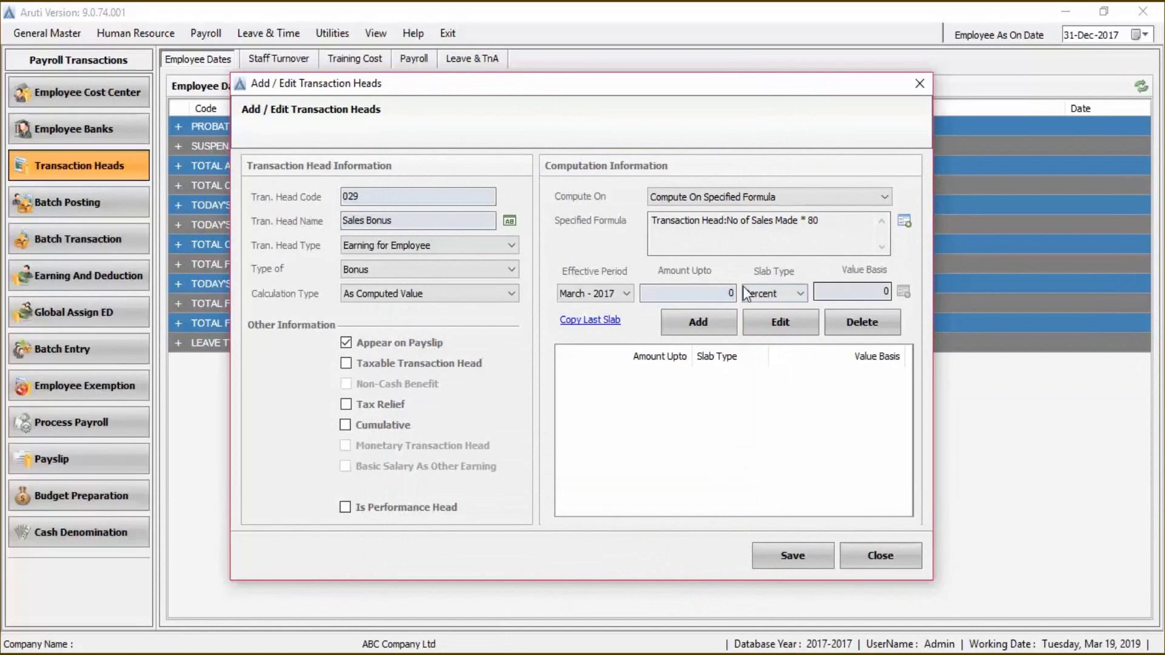
left_click(856, 294)
type("100")
left_click(713, 298)
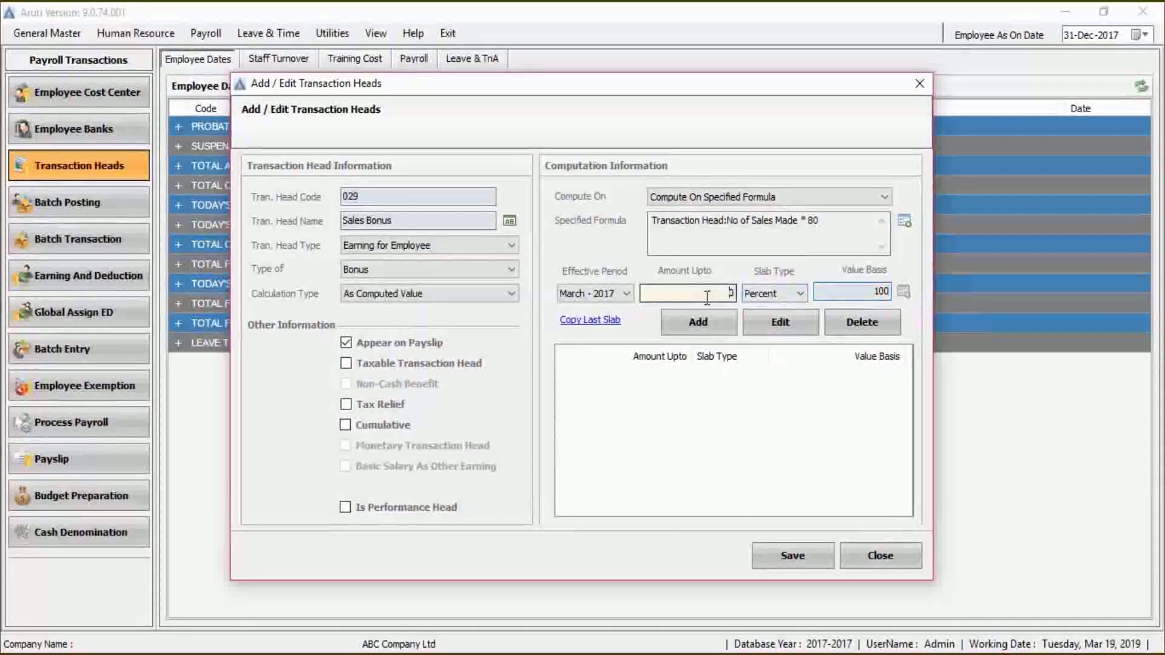
type("9")
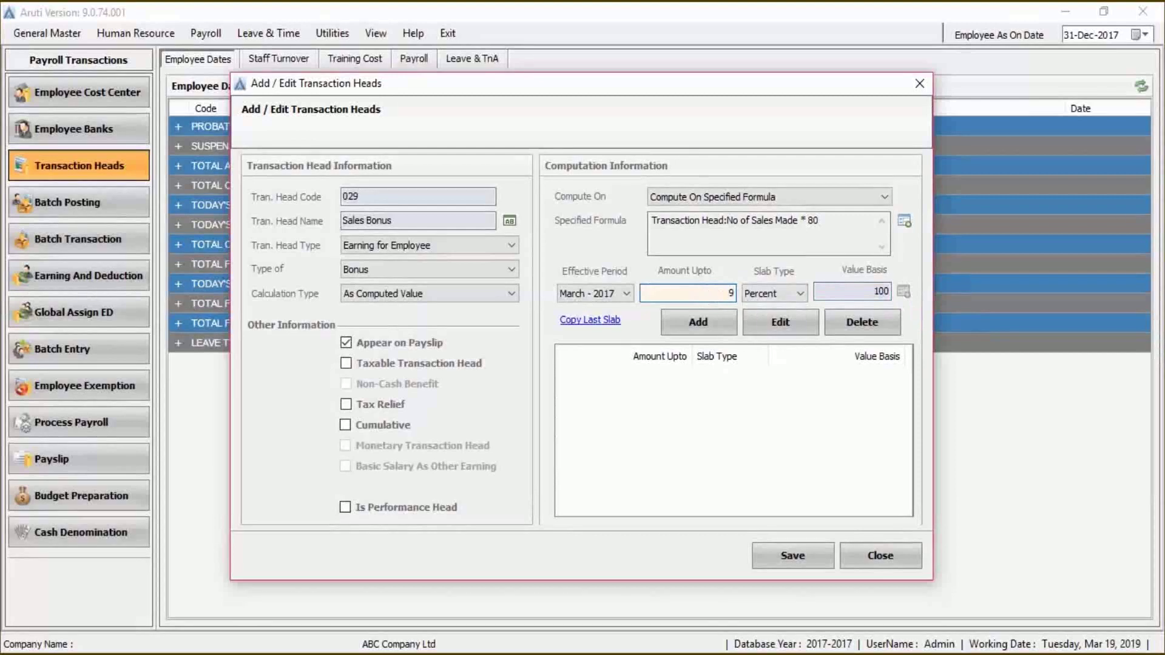
type("9999999999999999")
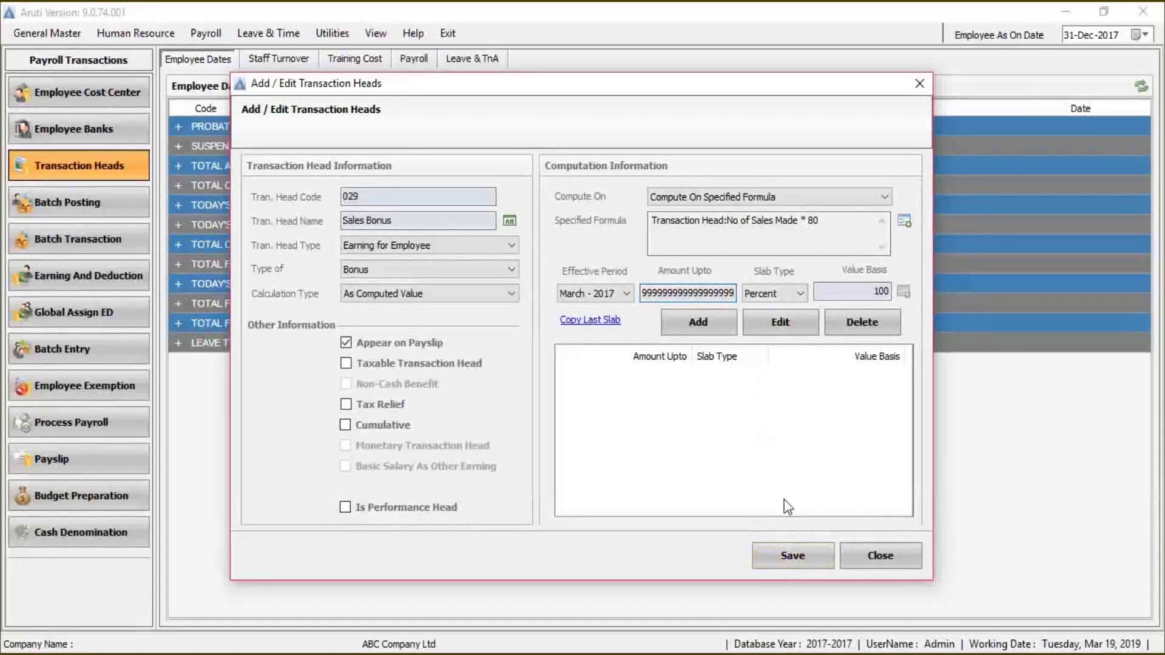
- Add the March 2017 slab, save Sales Bonus, and close the head editor
left_click(791, 560)
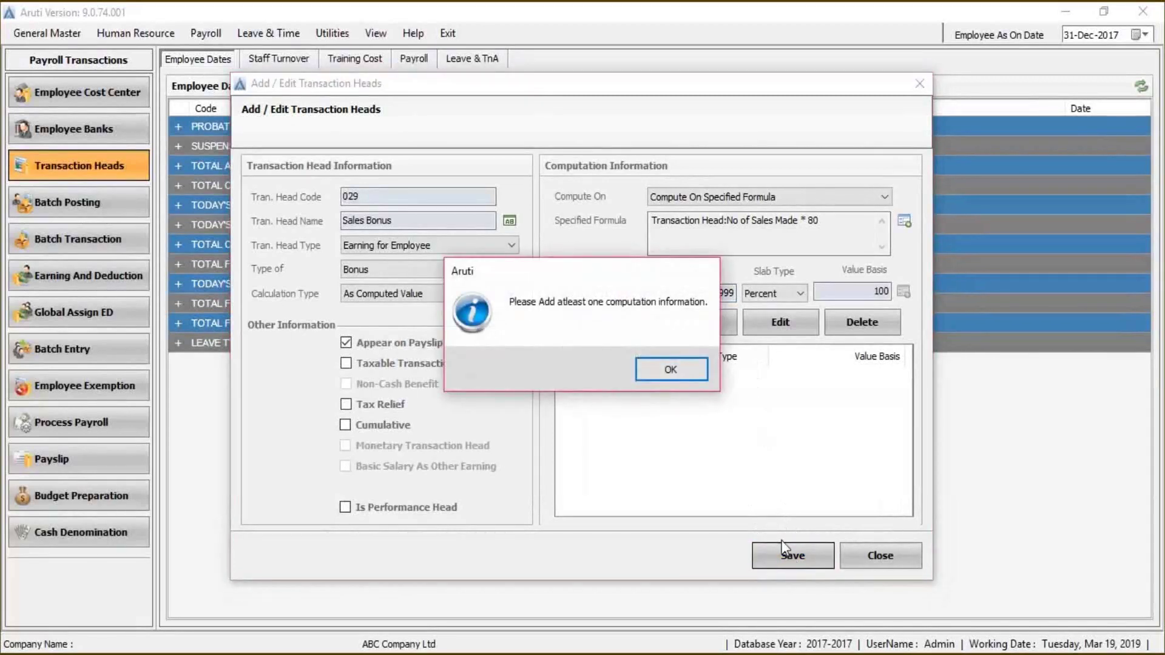
left_click(700, 368)
left_click(690, 326)
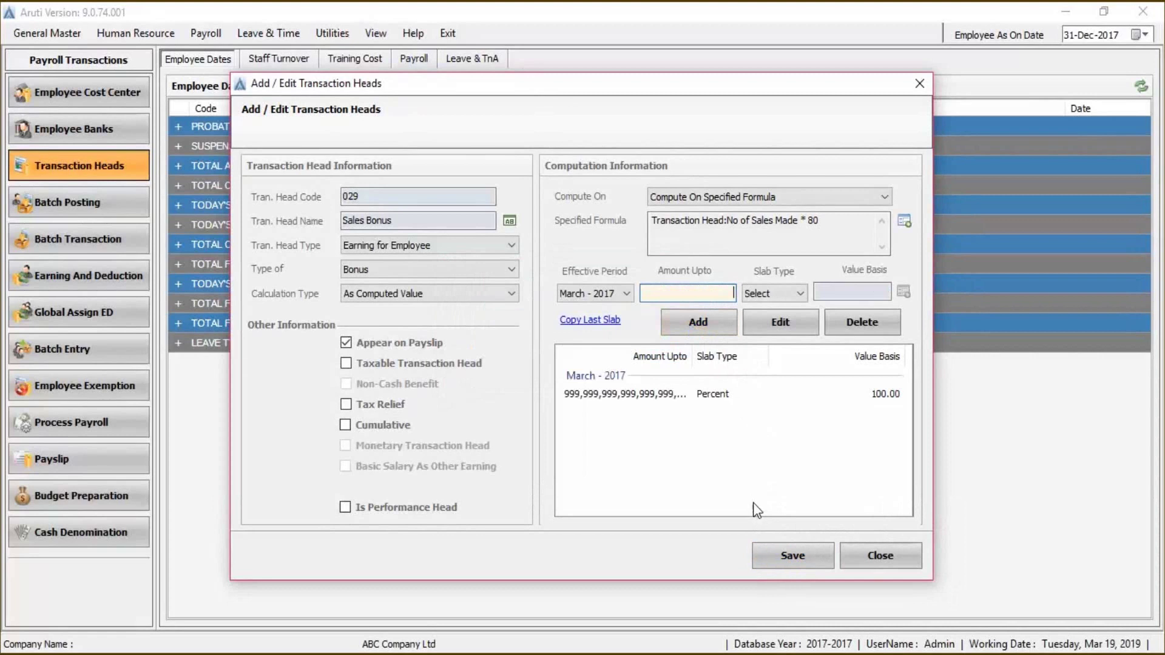
left_click(789, 555)
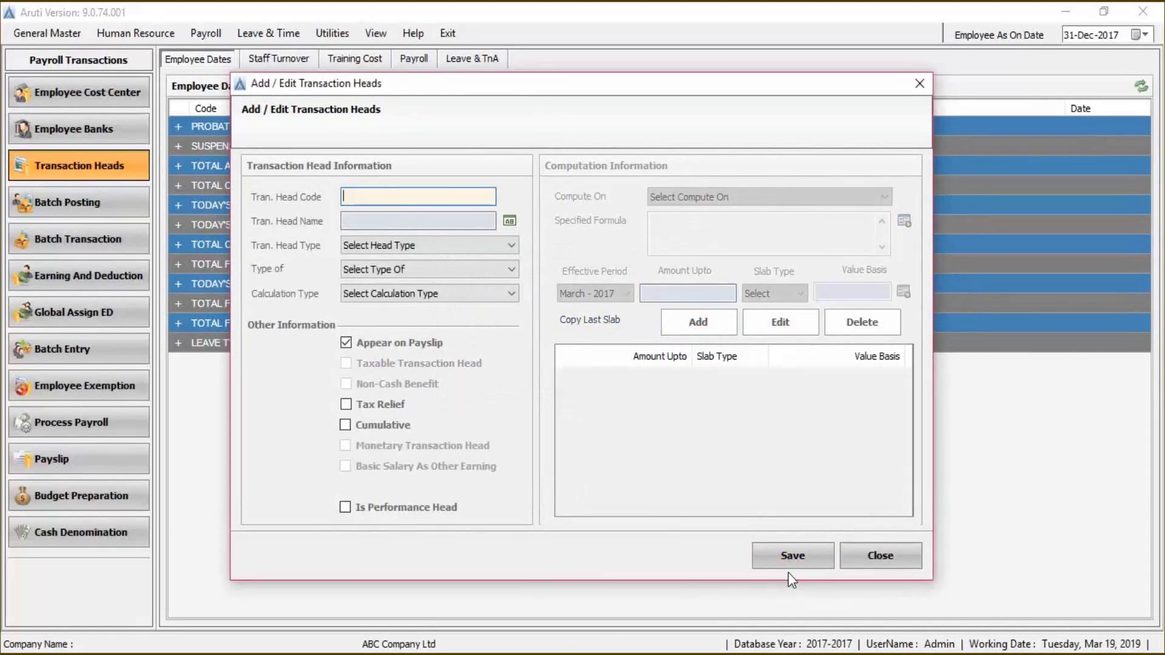
left_click(855, 559)
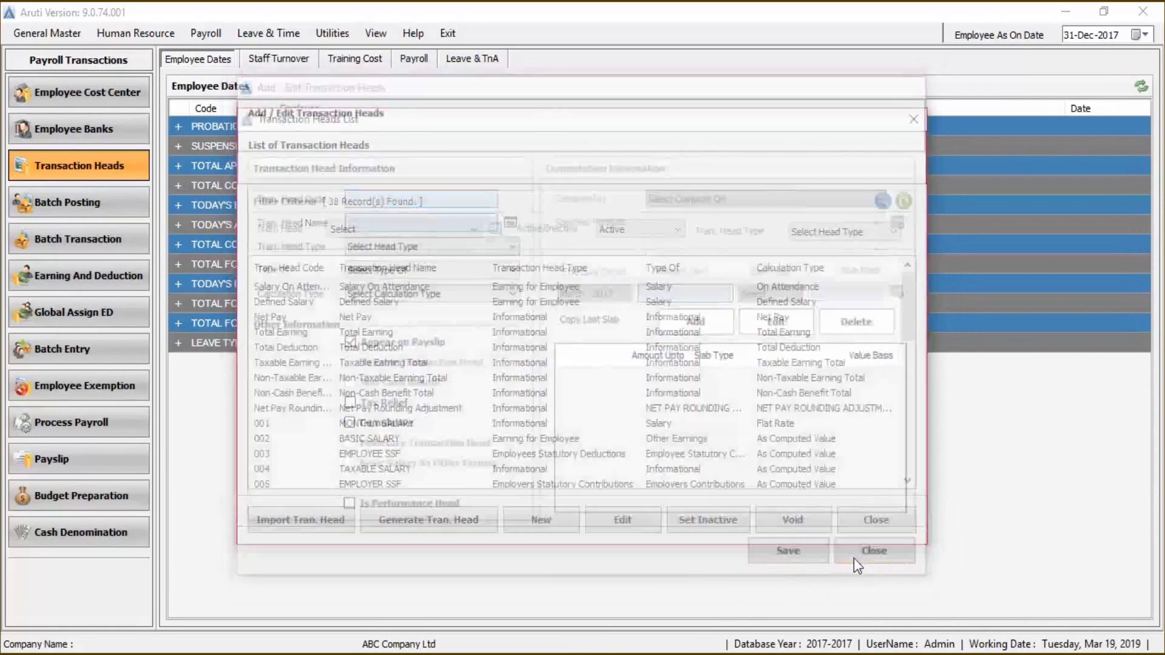
- Check 029 Sales Bonus appears under Earning for Employee heads, then close the list
scroll(437, 364, "down", 8)
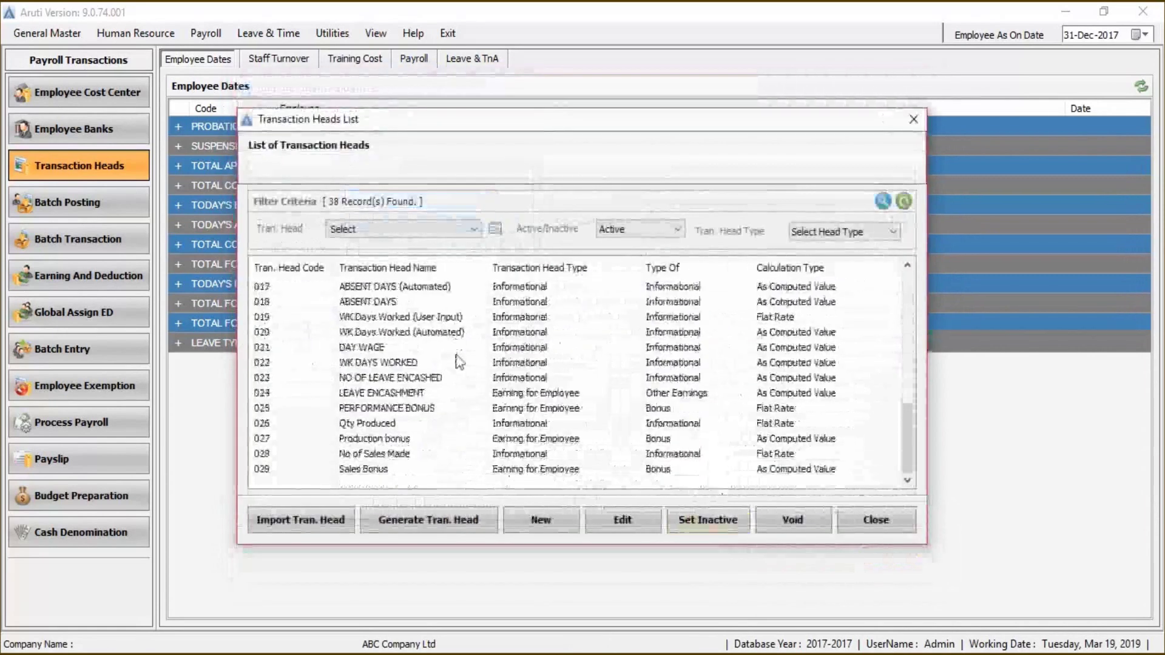
left_click(439, 469)
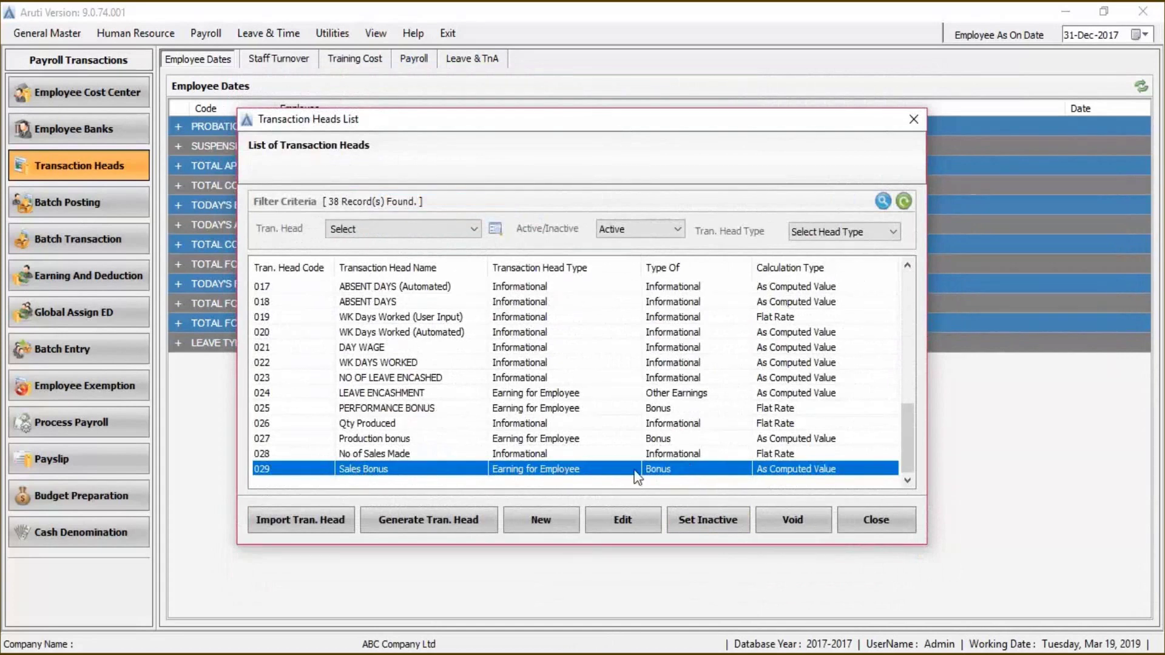
scroll(584, 468, "up", 8)
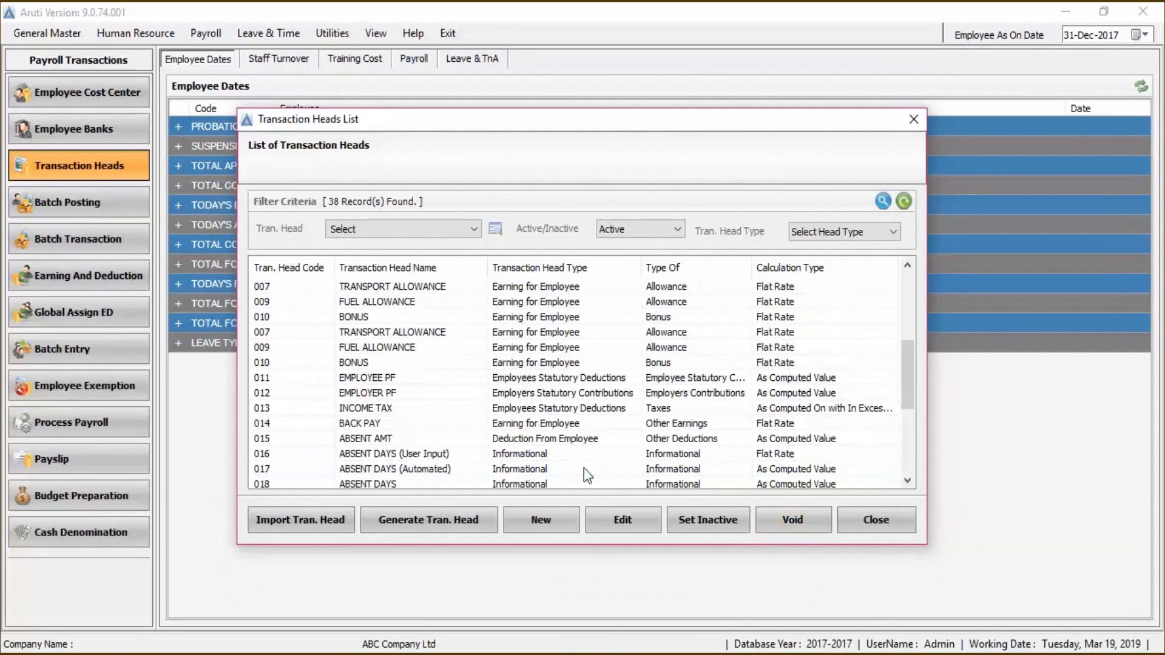
scroll(625, 459, "down", 8)
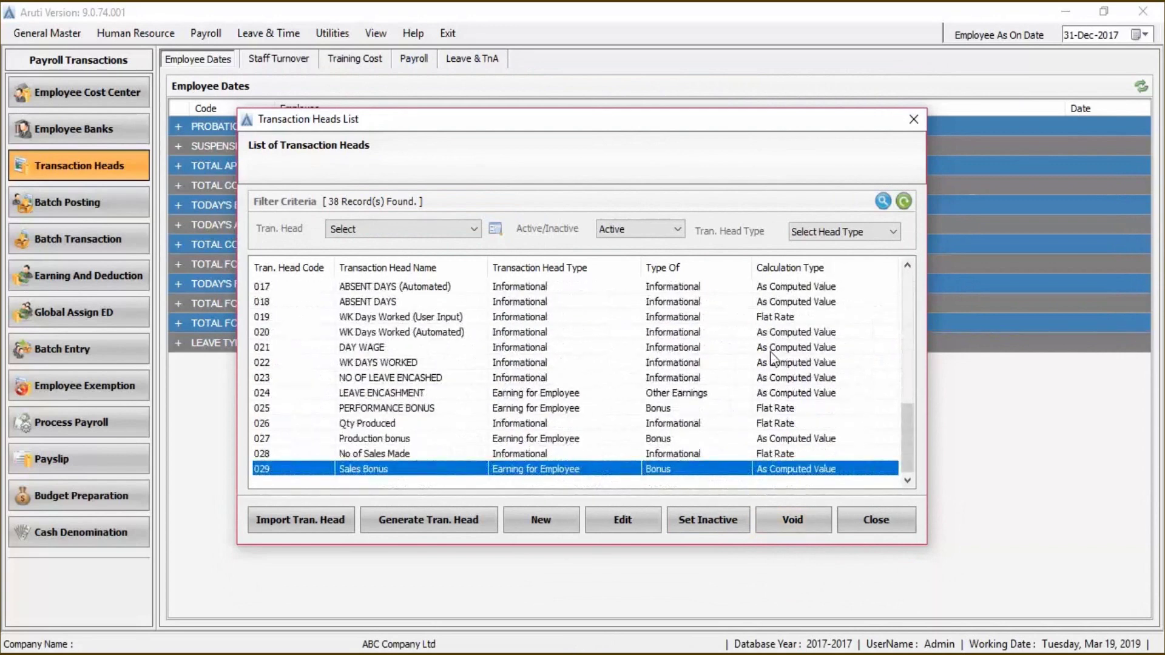
left_click(865, 229)
left_click(844, 259)
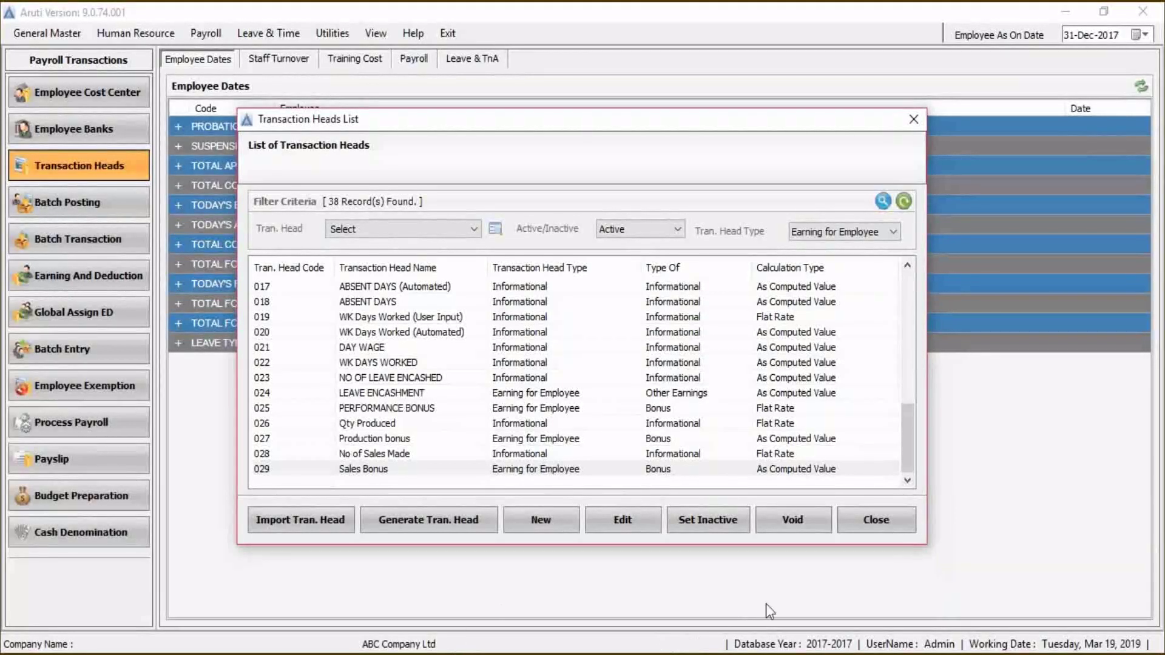
scroll(520, 379, "up", 4)
scroll(521, 378, "down", 4)
scroll(520, 379, "up", 8)
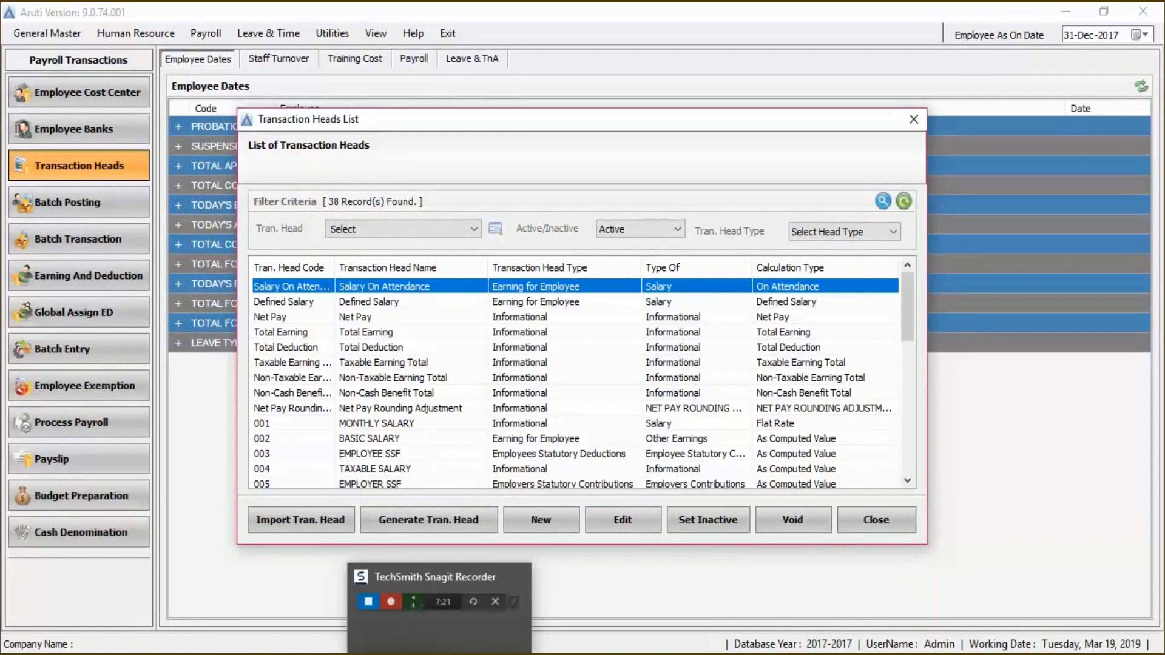
left_click(850, 522)
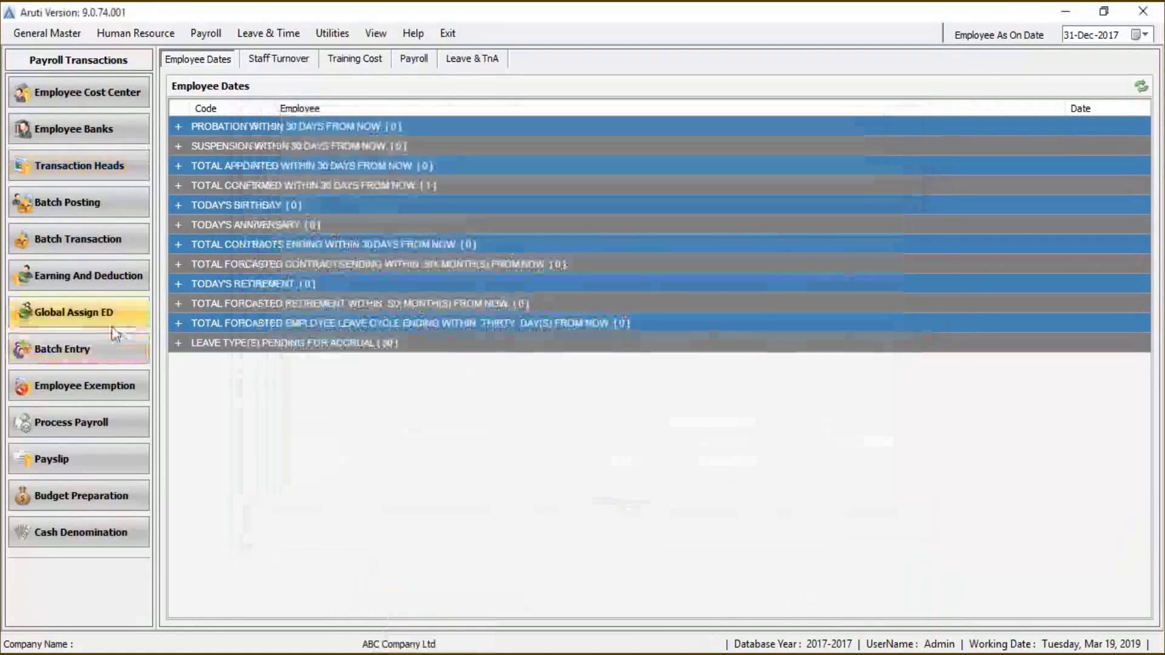
- In Global Assign ED, choose March - 2017, Earning for Employee and Sales Bonus
left_click(103, 322)
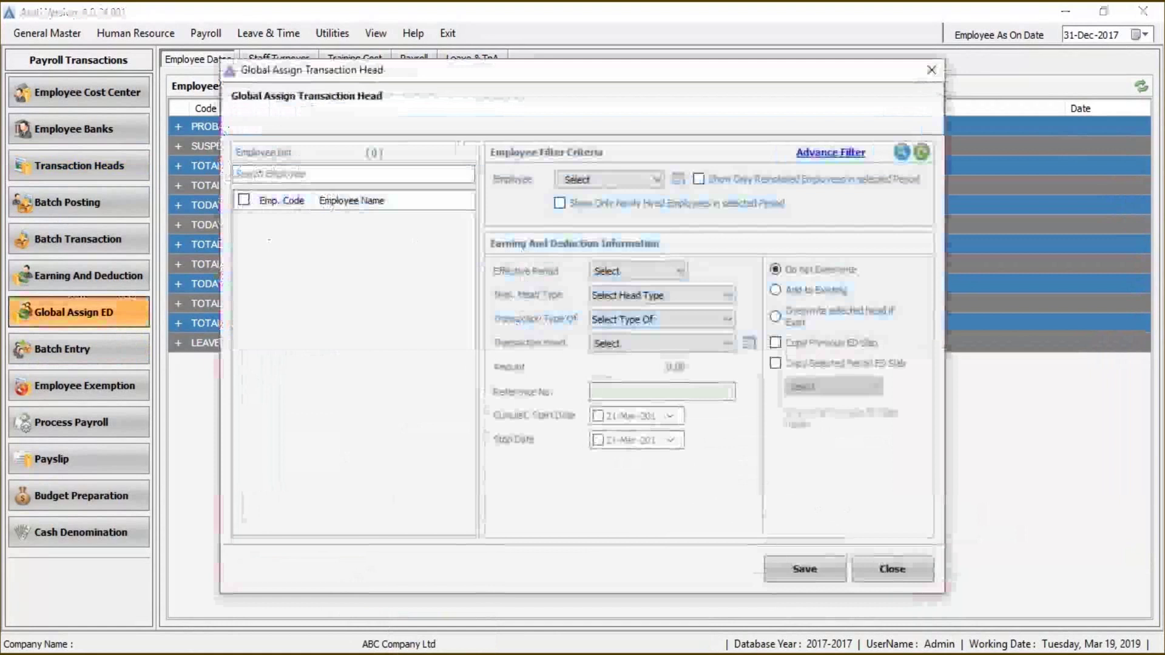
left_click(659, 272)
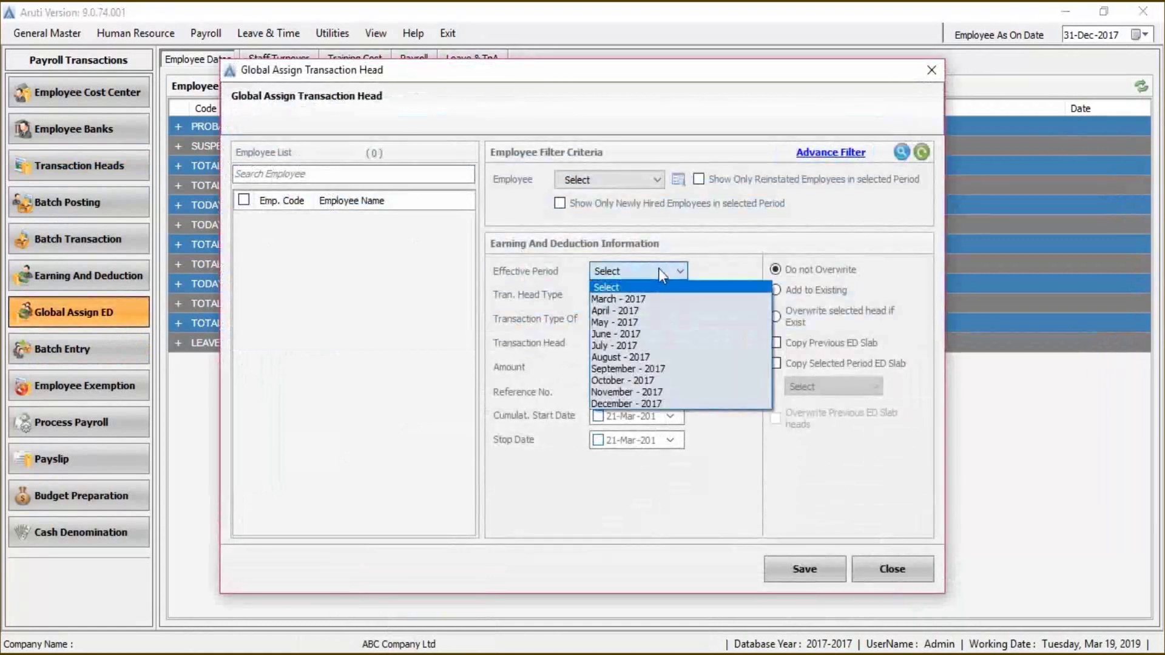
left_click(649, 298)
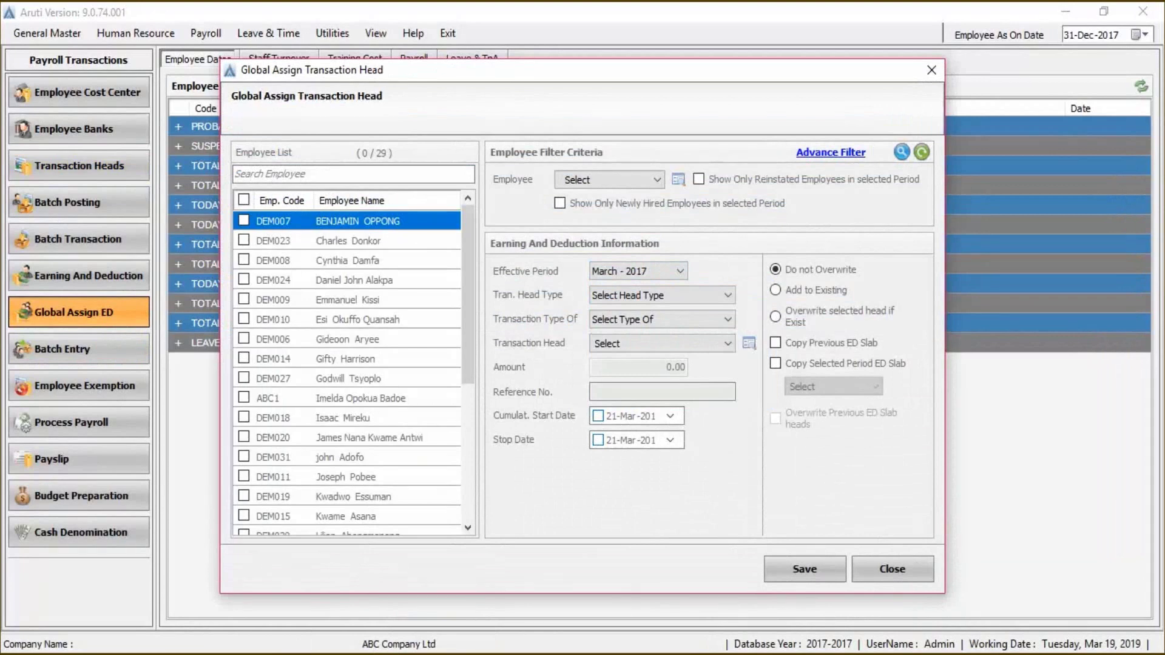
left_click(651, 295)
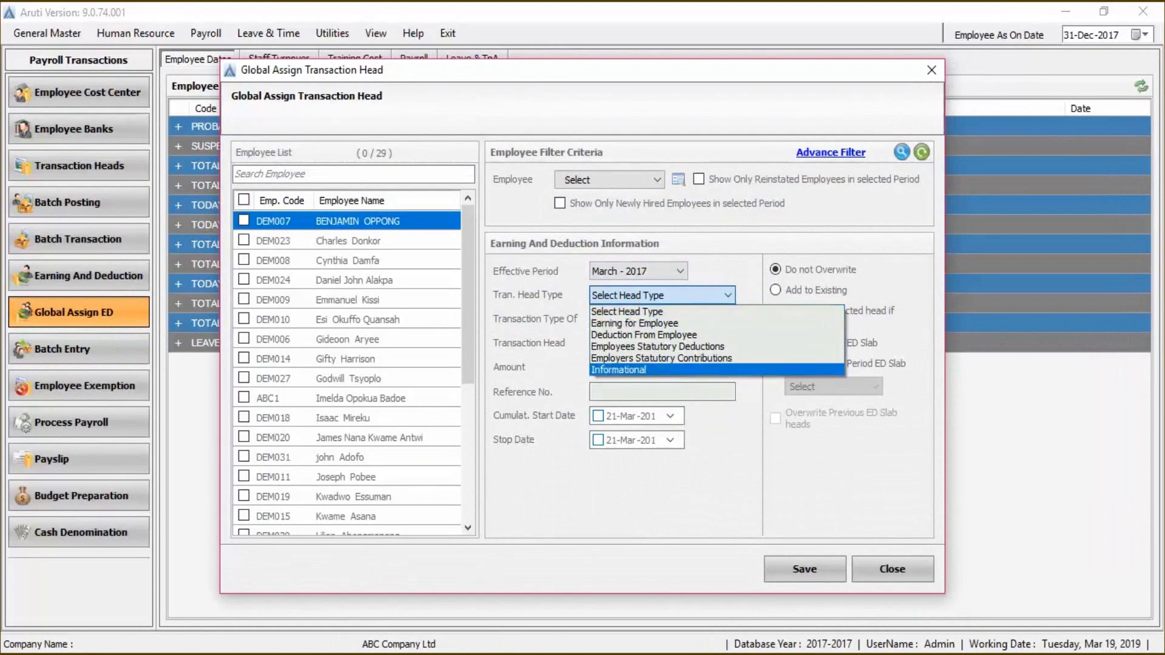
left_click(631, 324)
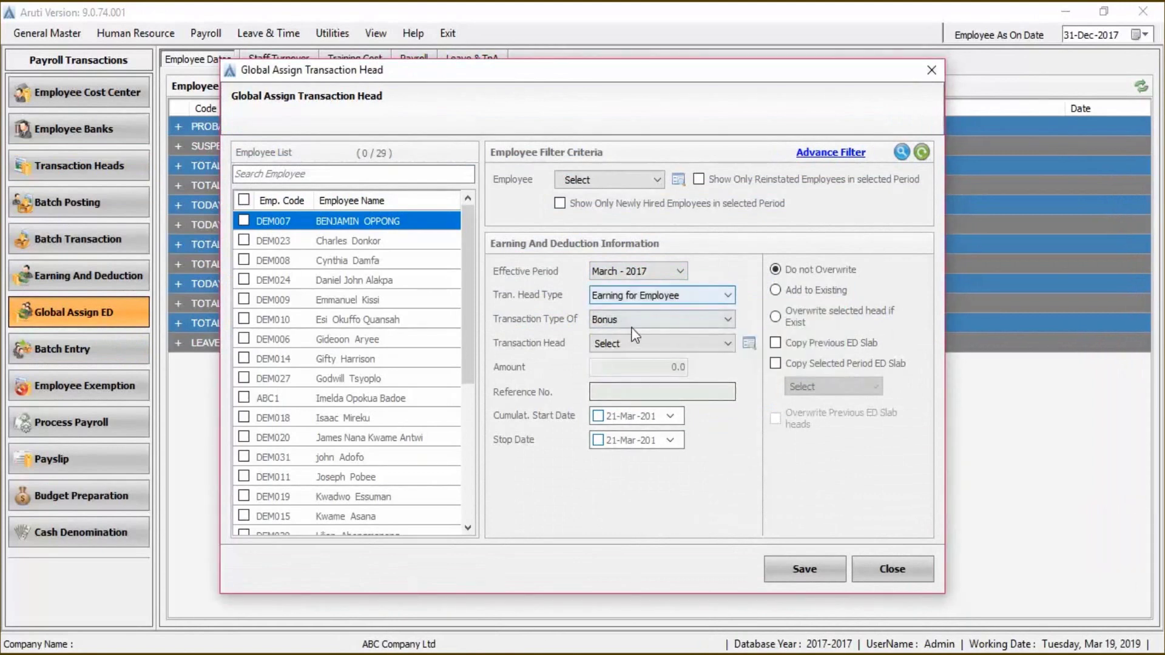
left_click(658, 343)
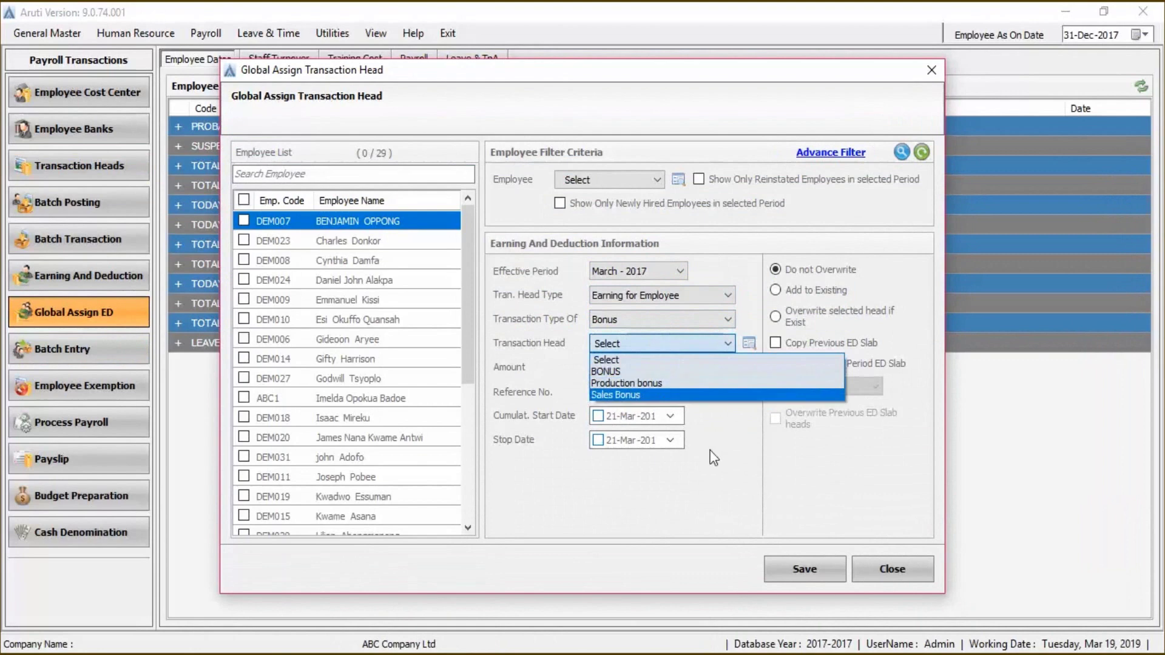
left_click(810, 405)
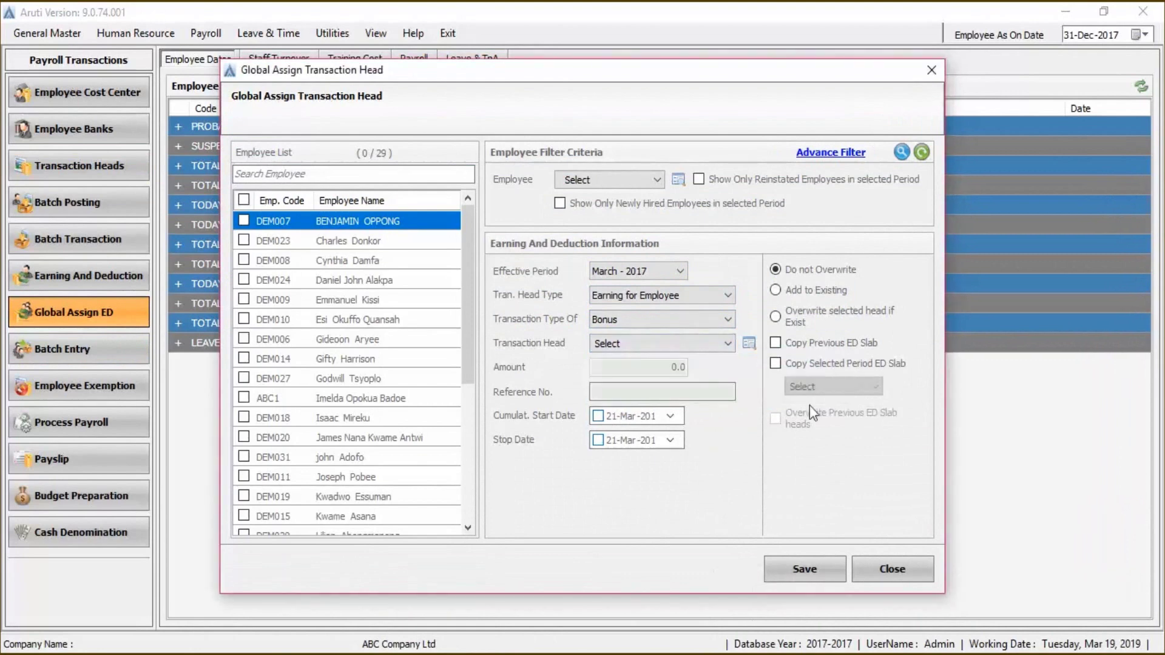
left_click(688, 344)
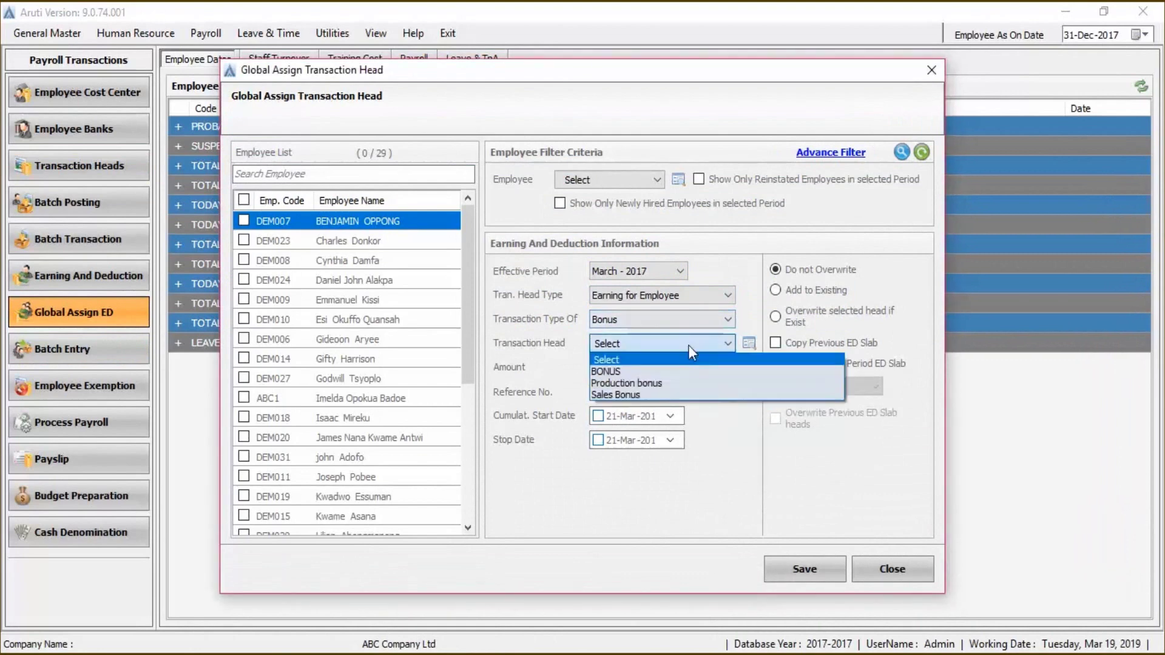
left_click(681, 393)
- Enable the cumulative start date and stop date, leaving the stop date at 01-Mar
left_click(598, 416)
left_click(670, 440)
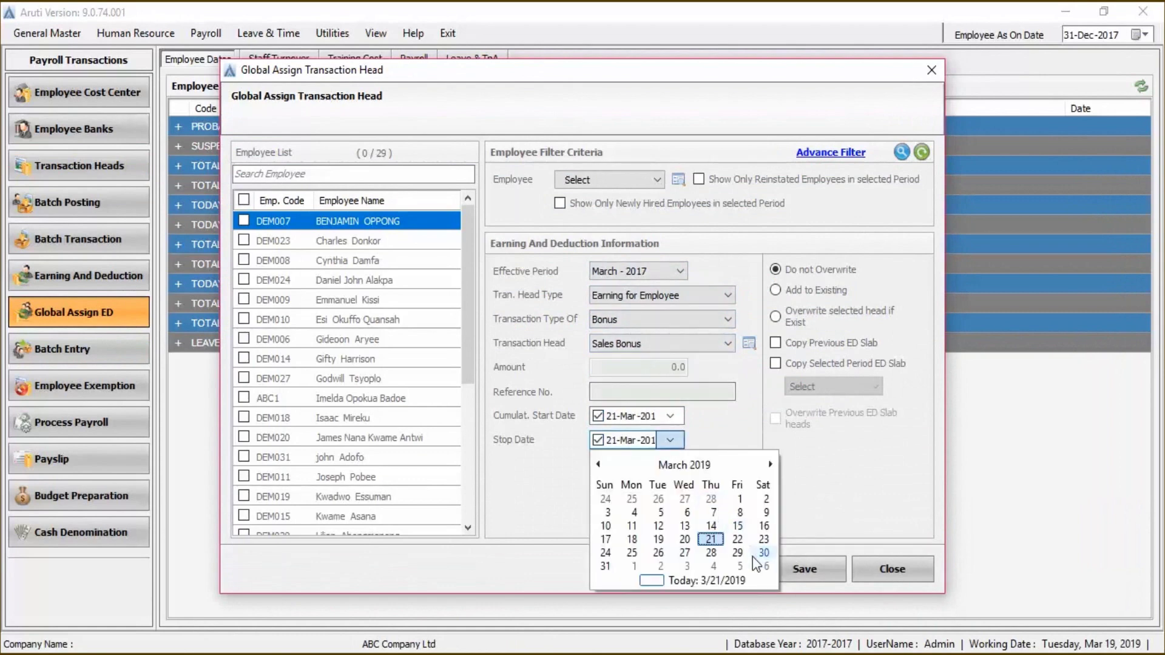
scroll(753, 556, "down", 1)
scroll(727, 552, "up", 1)
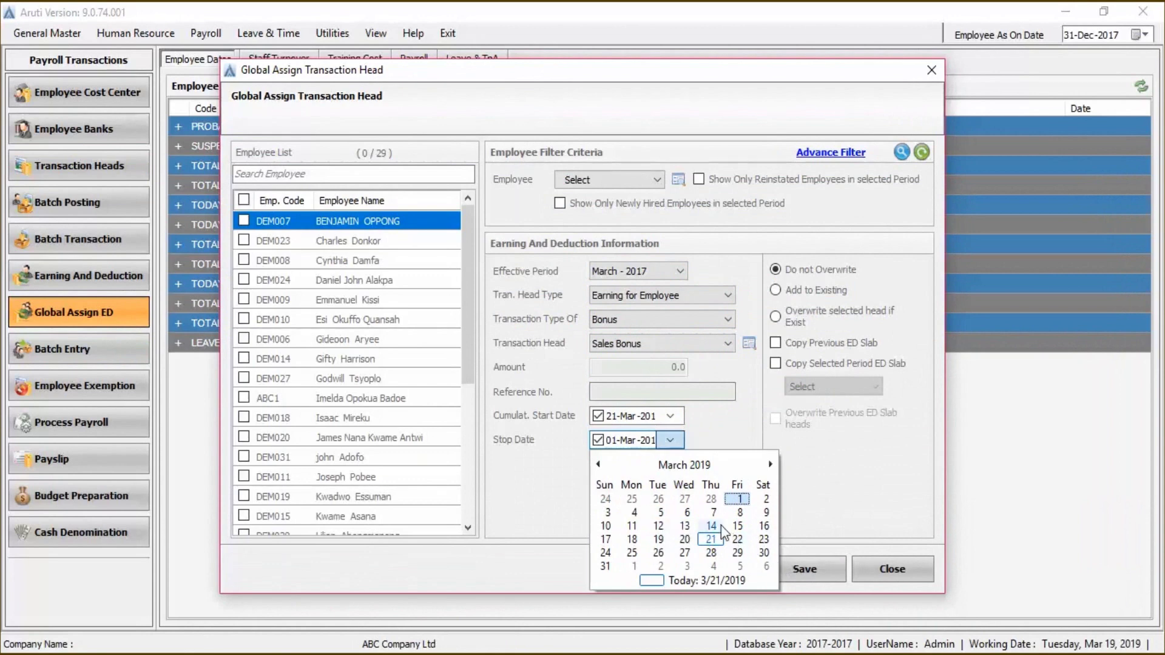
left_click(835, 550)
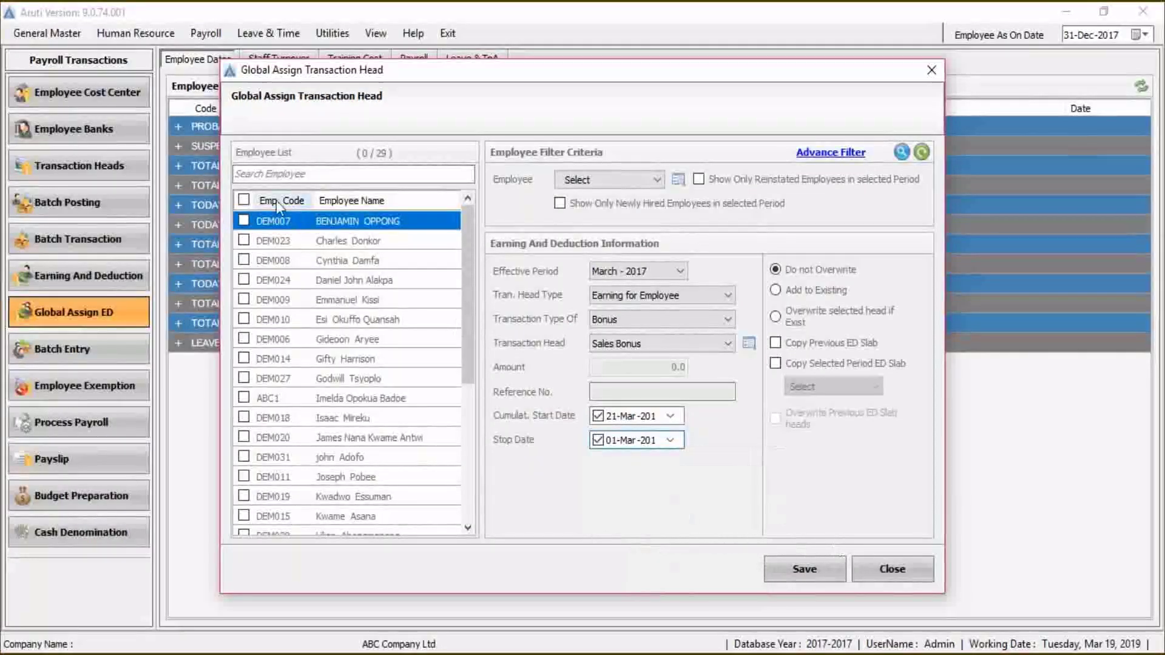
- Try ticking employees, then filter to newly hired employees only, leaving 0 listed
left_click(244, 199)
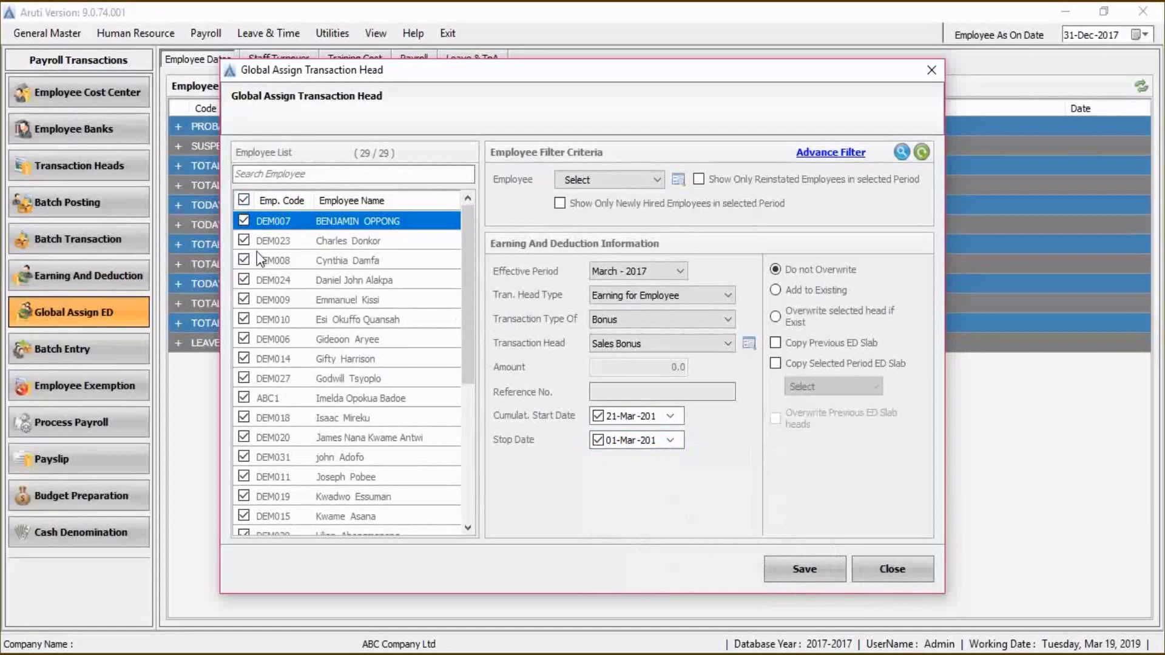
left_click(244, 199)
scroll(243, 206, "down", 5)
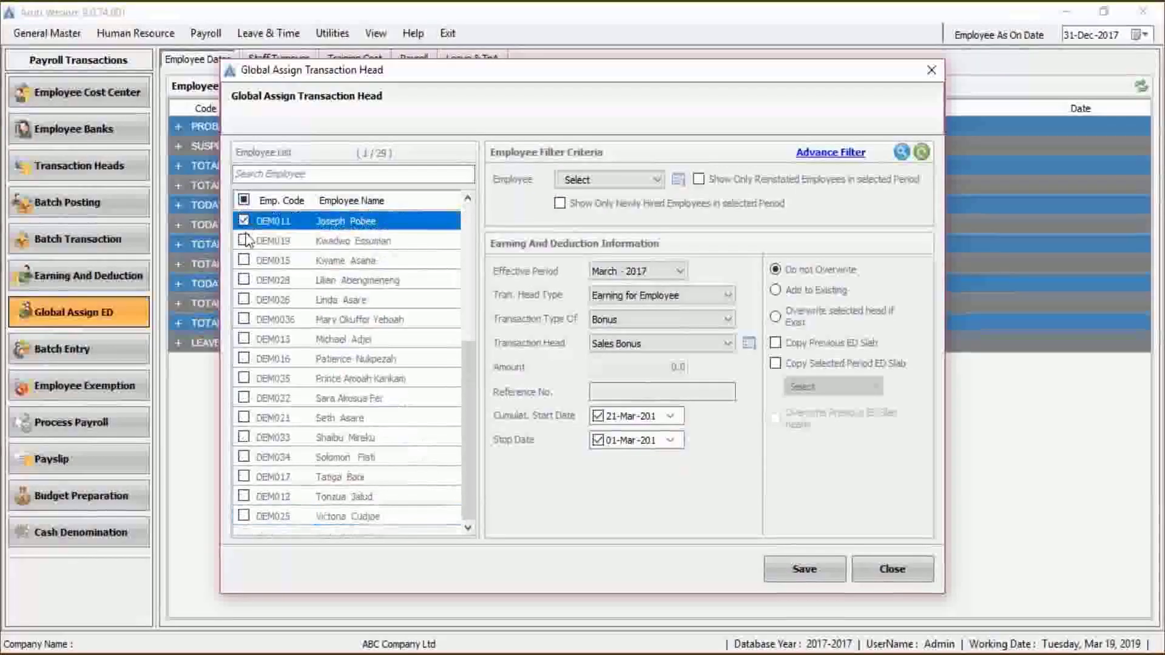
left_click(243, 240)
left_click(245, 260)
scroll(244, 259, "up", 5)
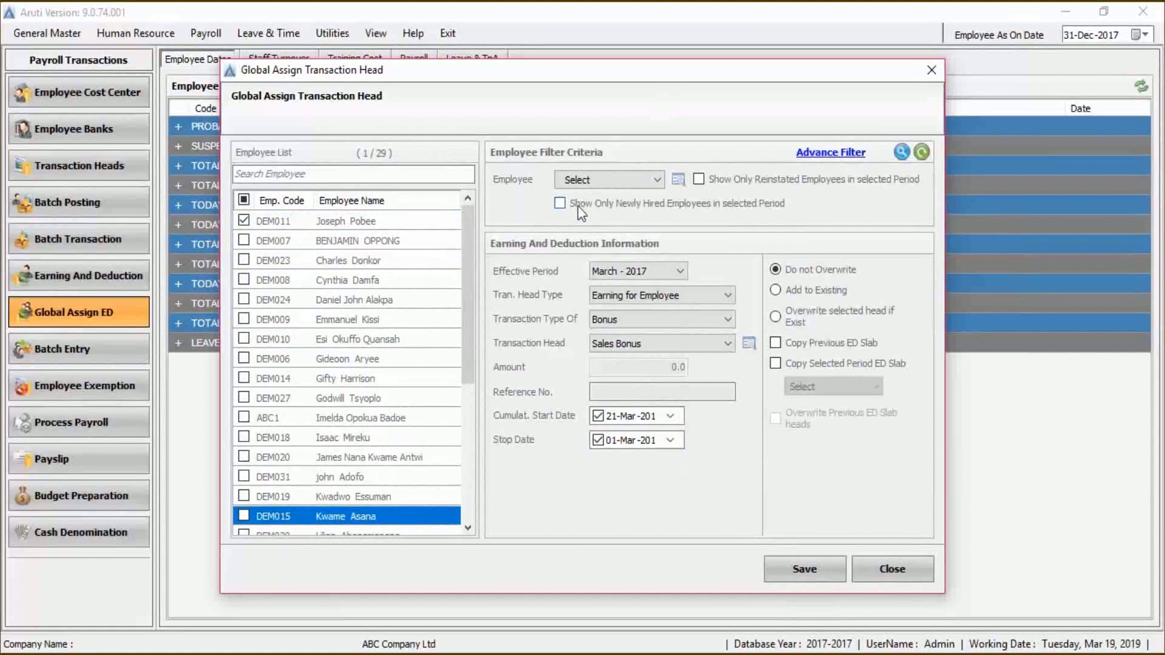
left_click(560, 203)
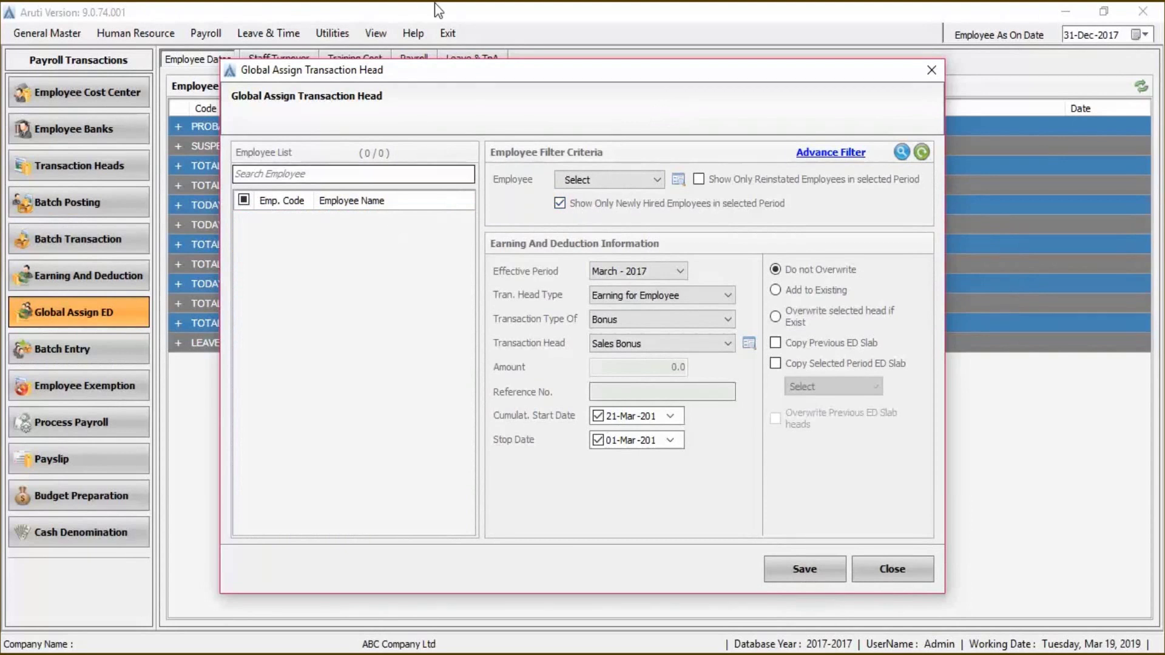
- Show all employees, not just new hires, filtered to the Sales department
left_click(560, 204)
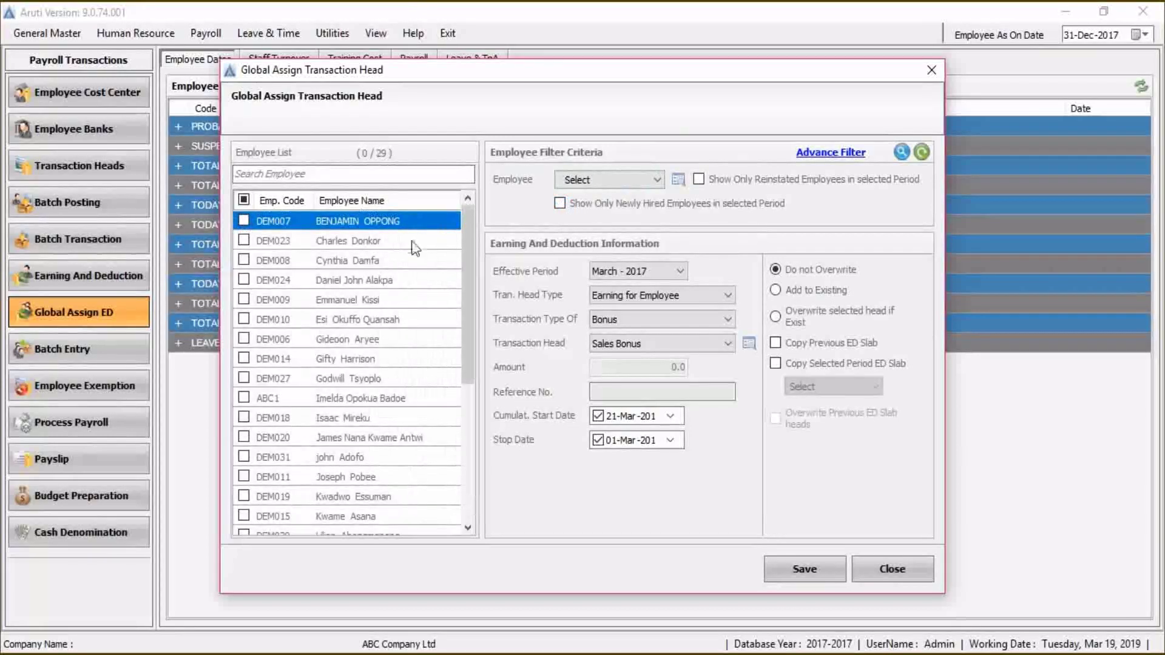
left_click(822, 157)
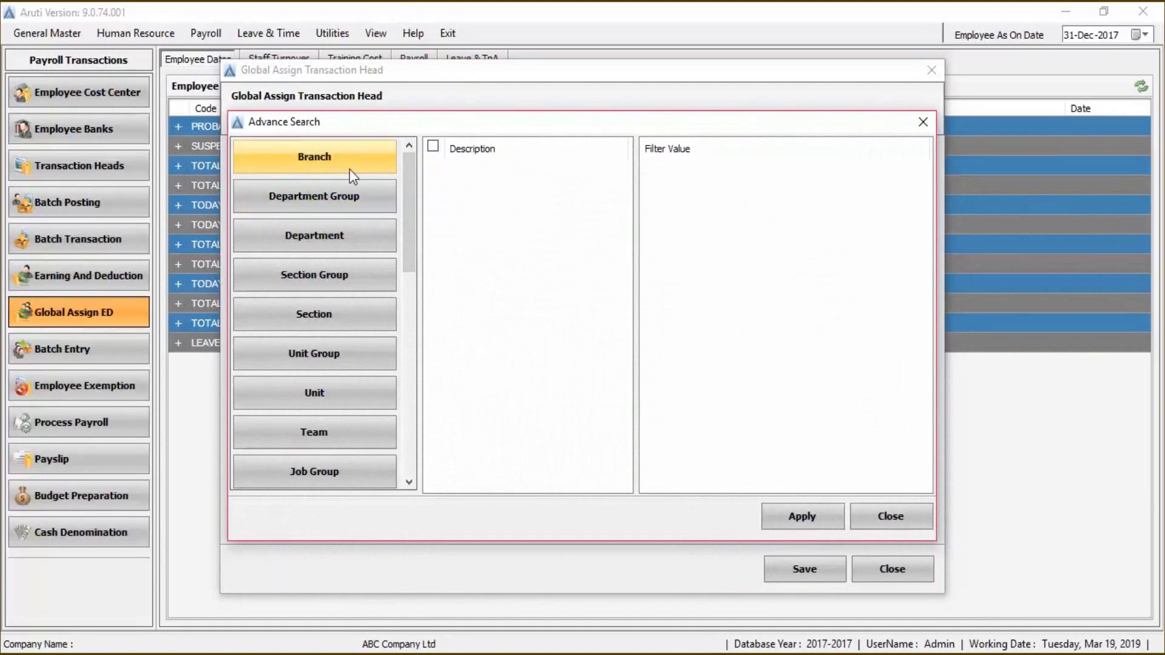
left_click(351, 239)
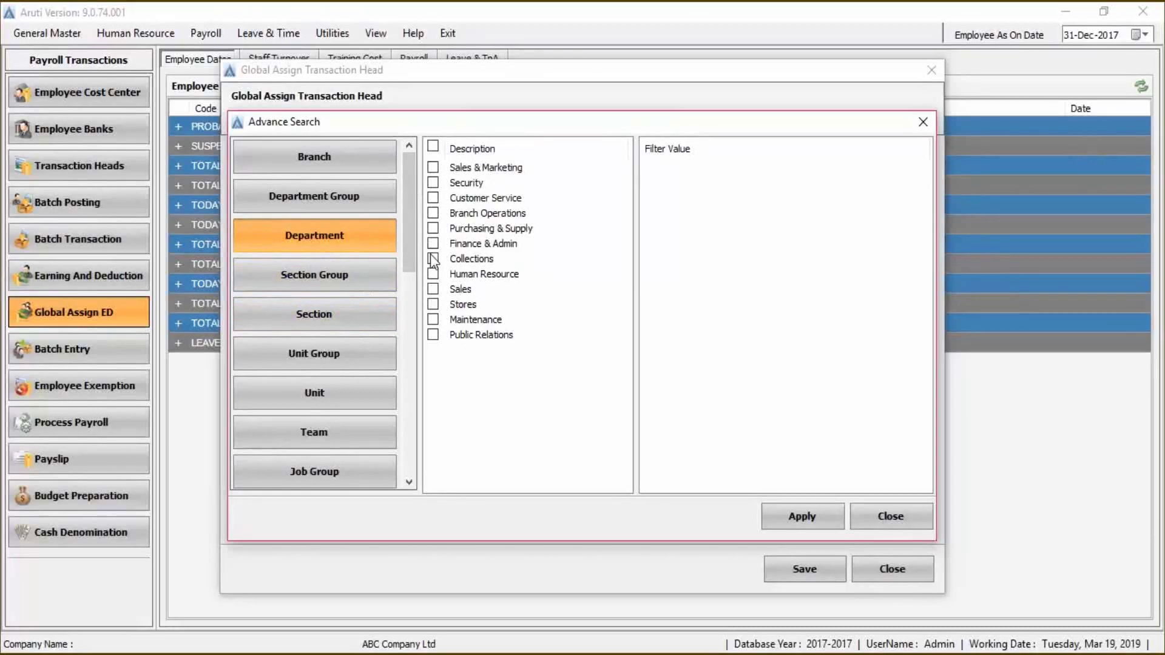
left_click(433, 289)
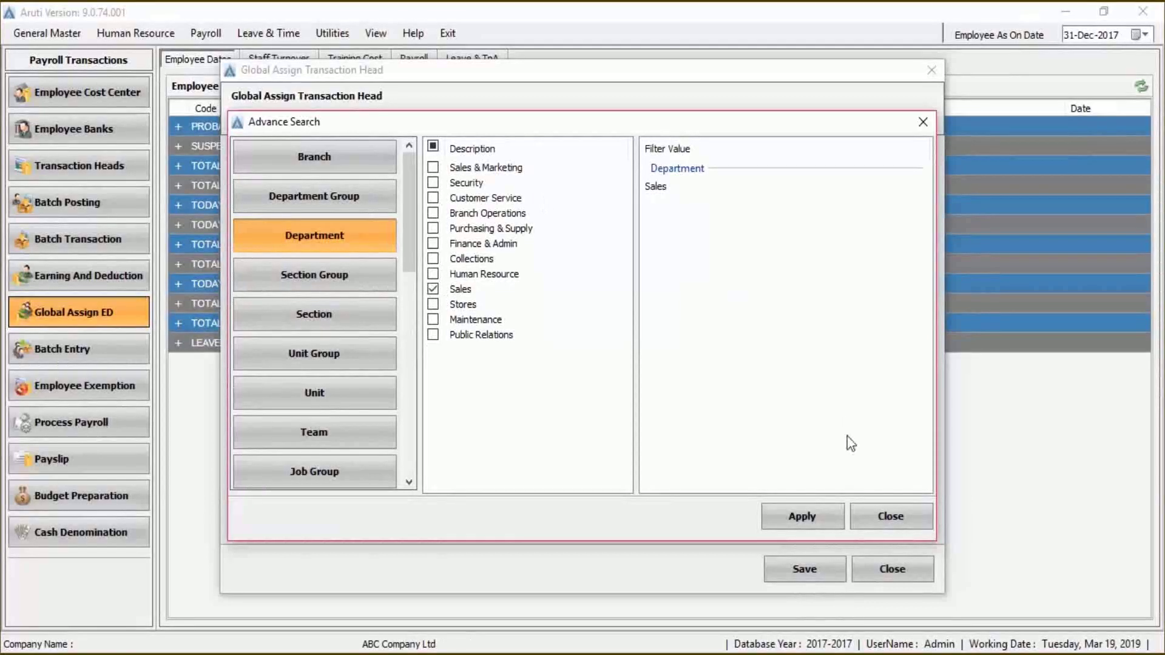
left_click(828, 514)
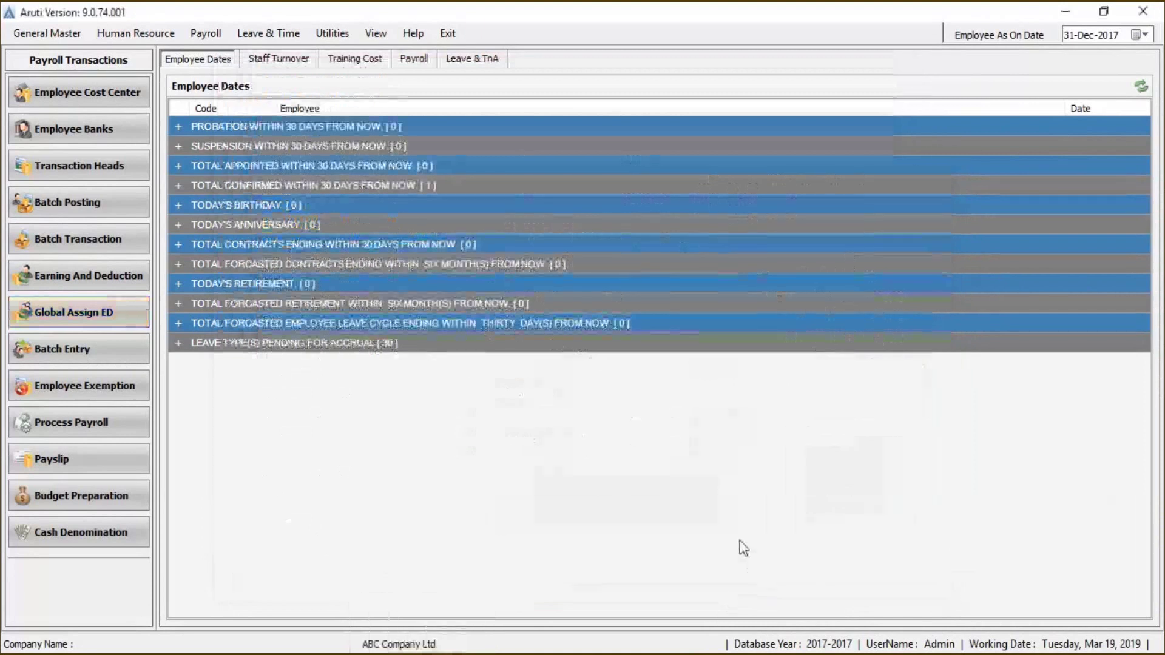
left_click(101, 352)
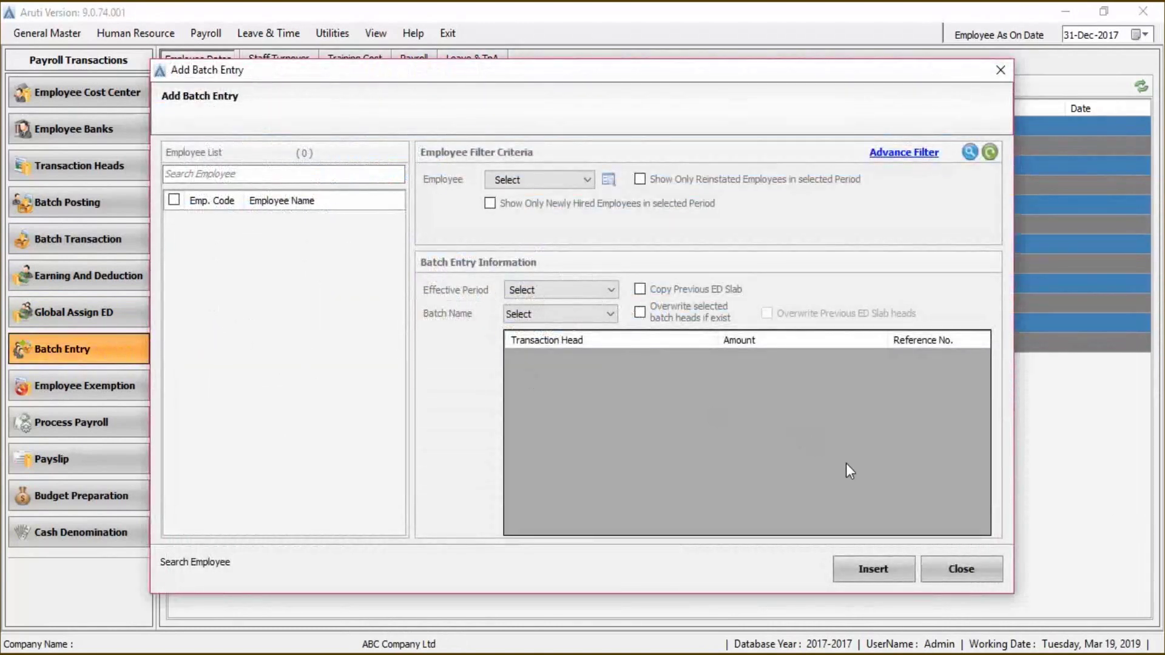
left_click(585, 291)
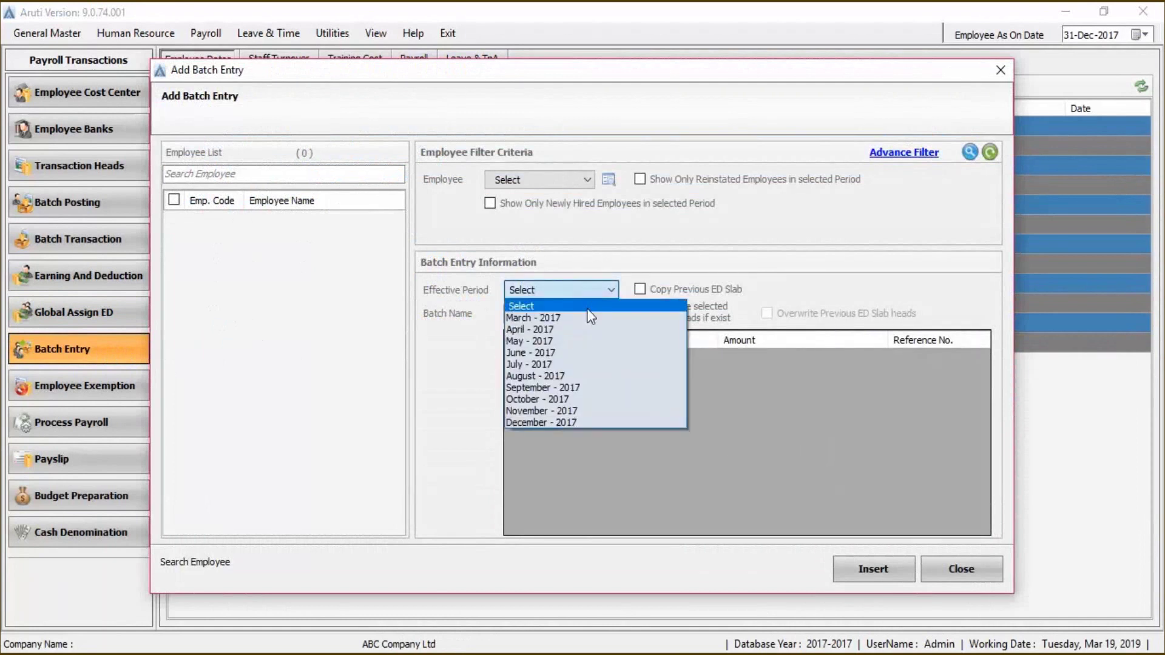
left_click(584, 318)
left_click(581, 313)
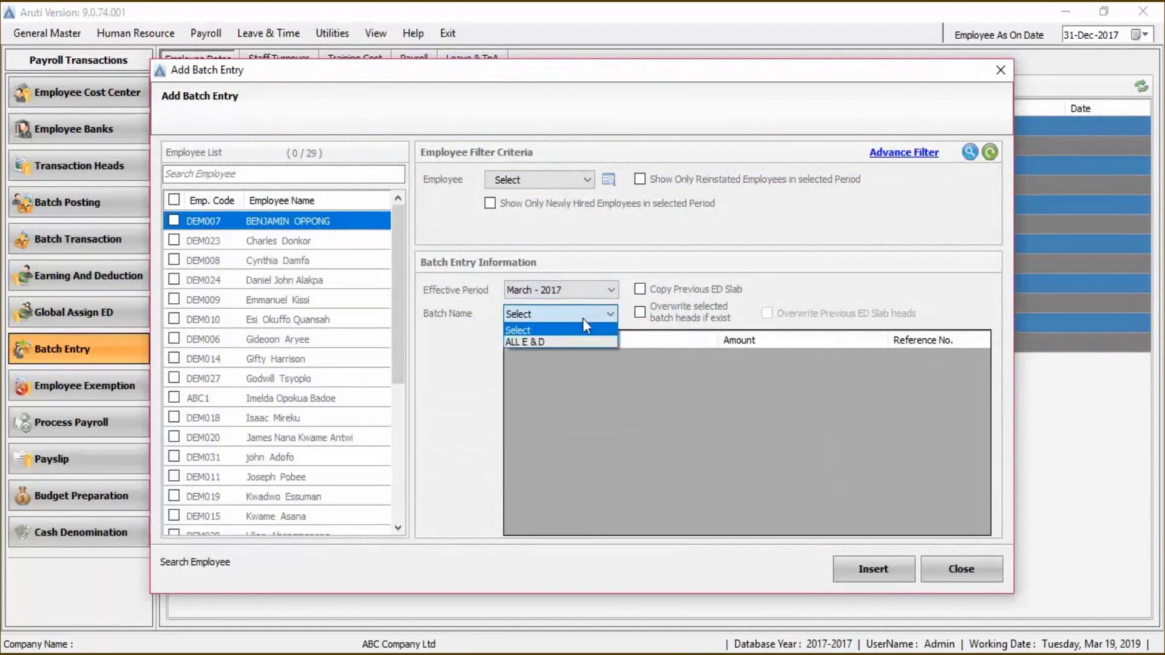
left_click(588, 338)
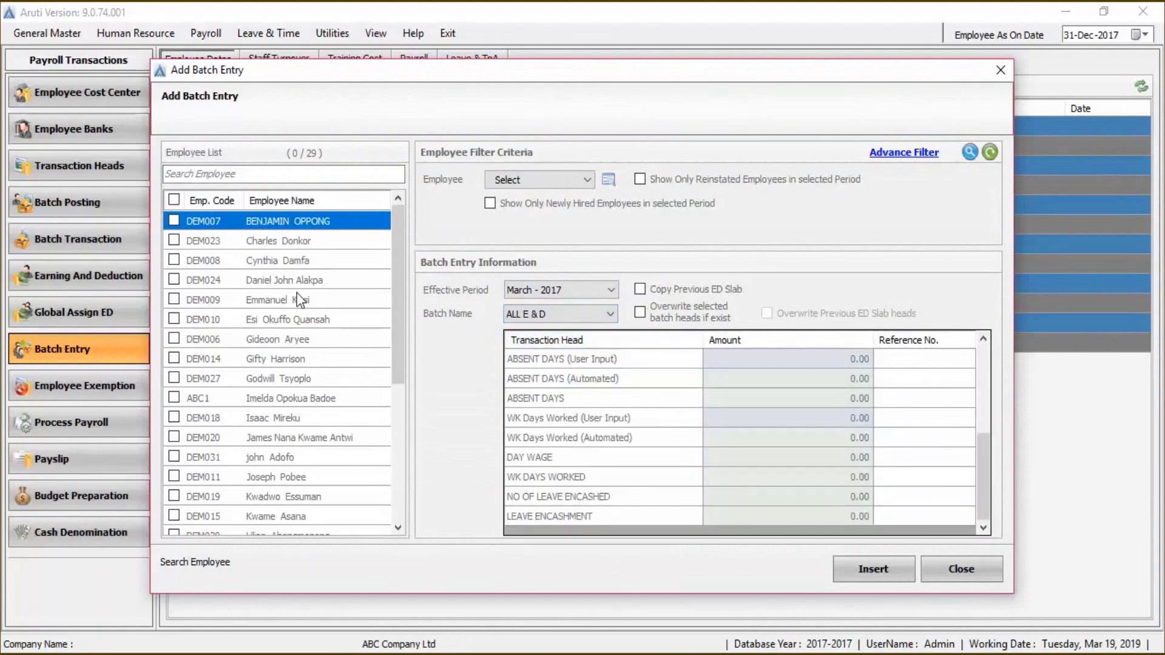
left_click(174, 200)
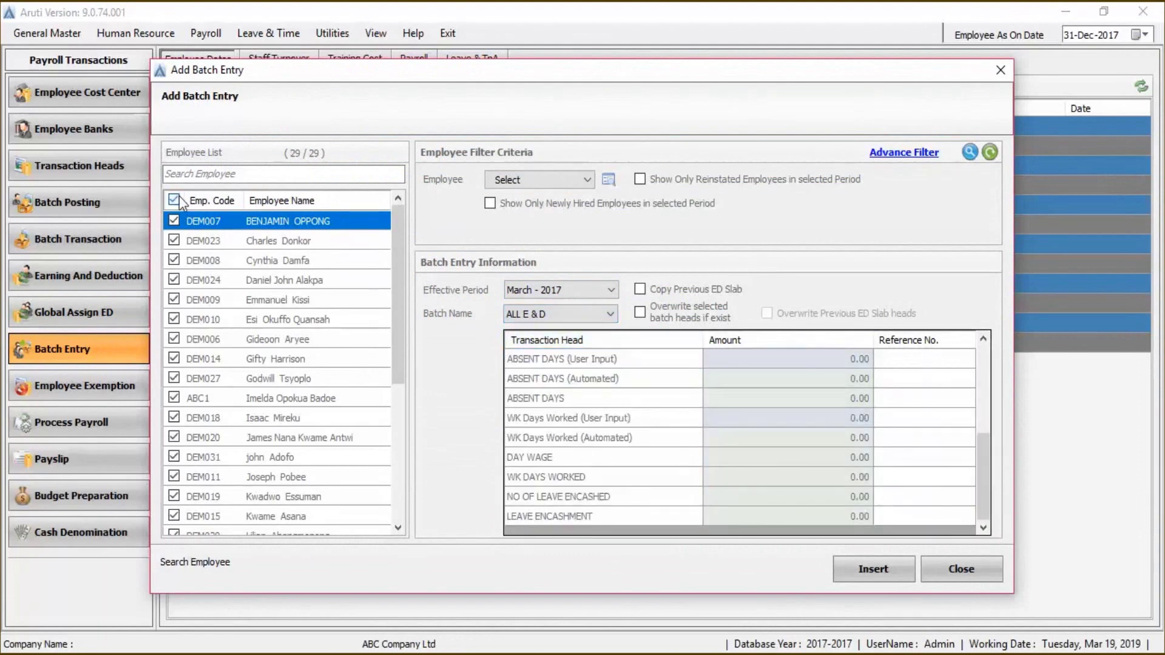
scroll(203, 272, "down", 5)
scroll(201, 281, "up", 5)
left_click(175, 199)
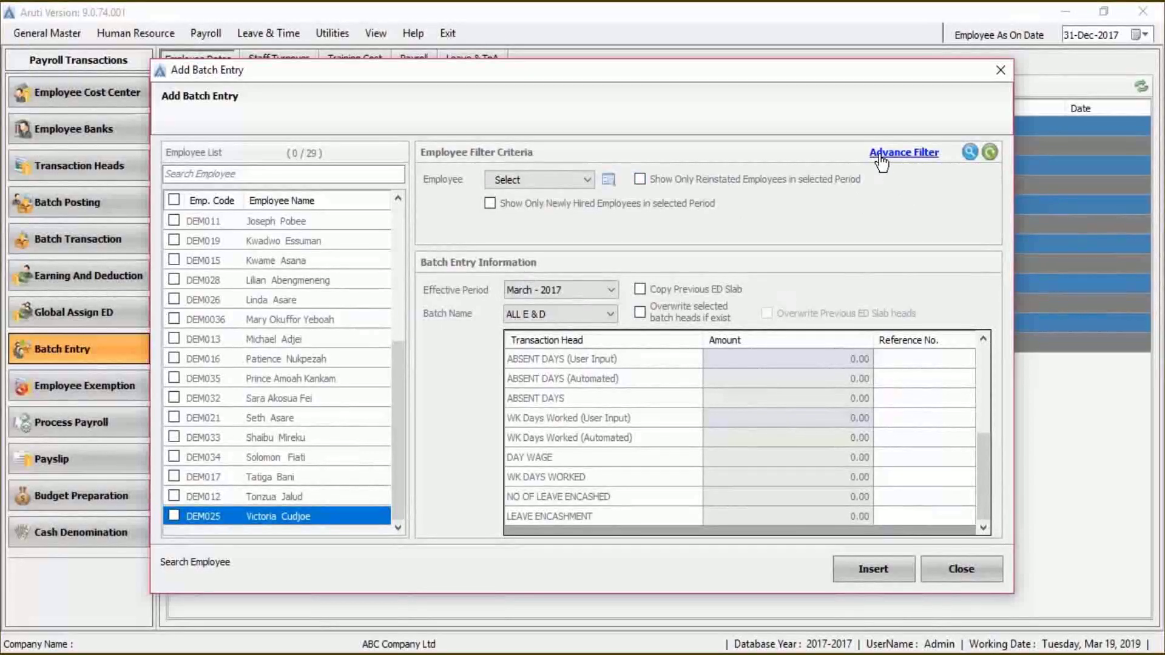
left_click(1001, 74)
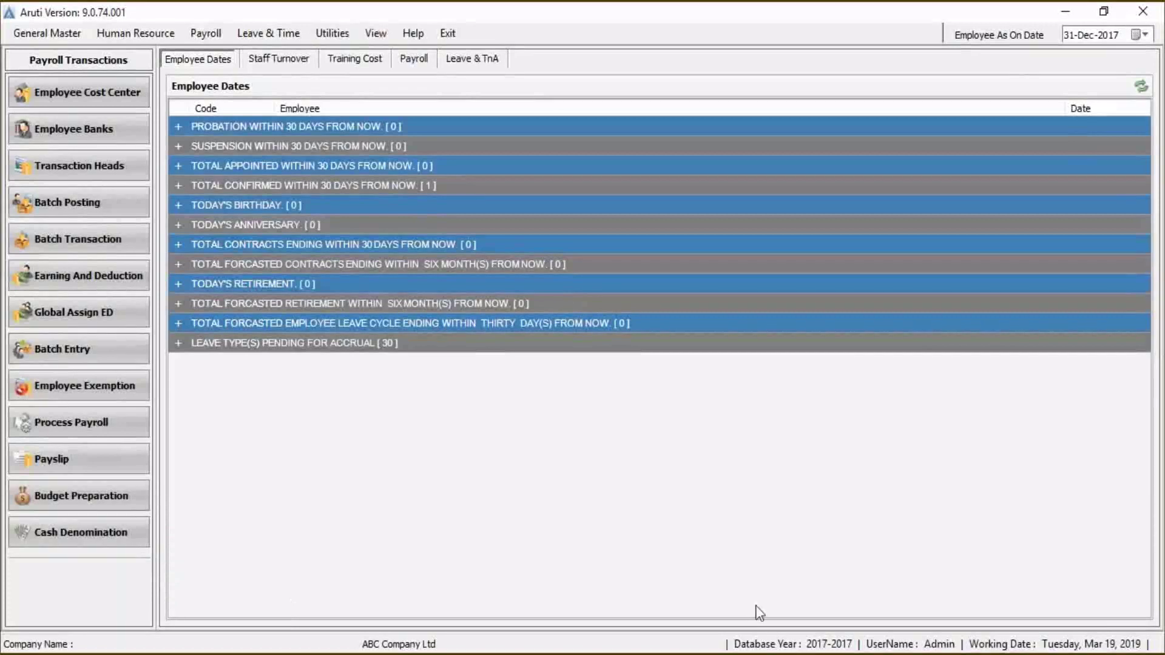
- Open March 2017 payroll processing and select the employee's No of Sales Made earnings row
left_click(66, 424)
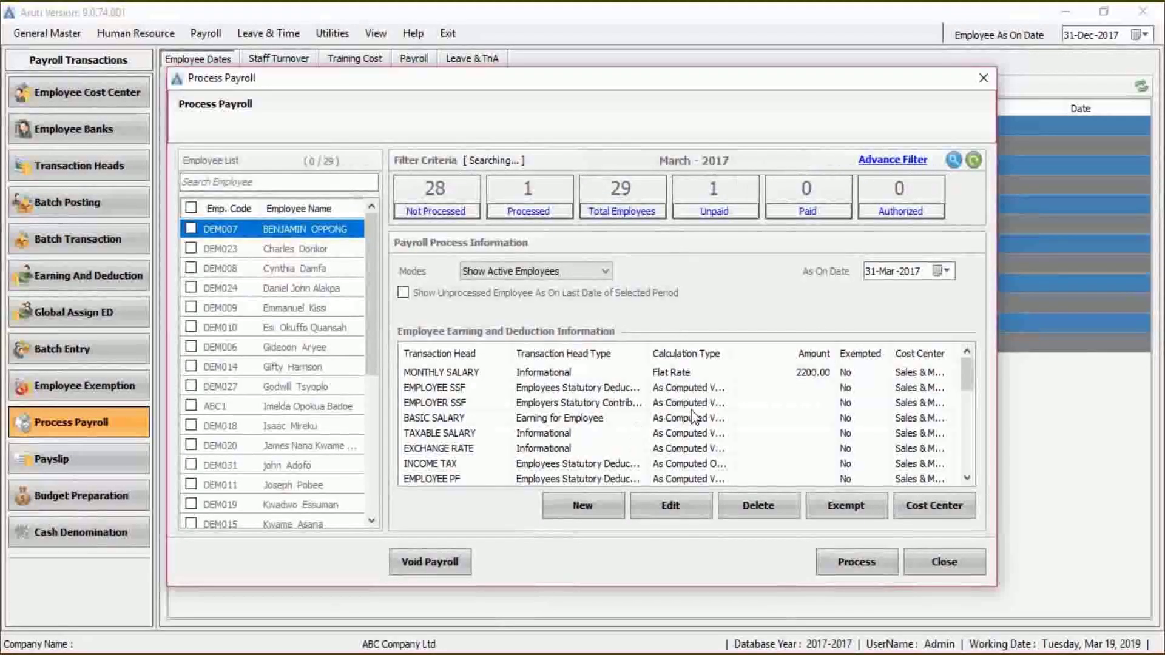
scroll(675, 381, "down", 4)
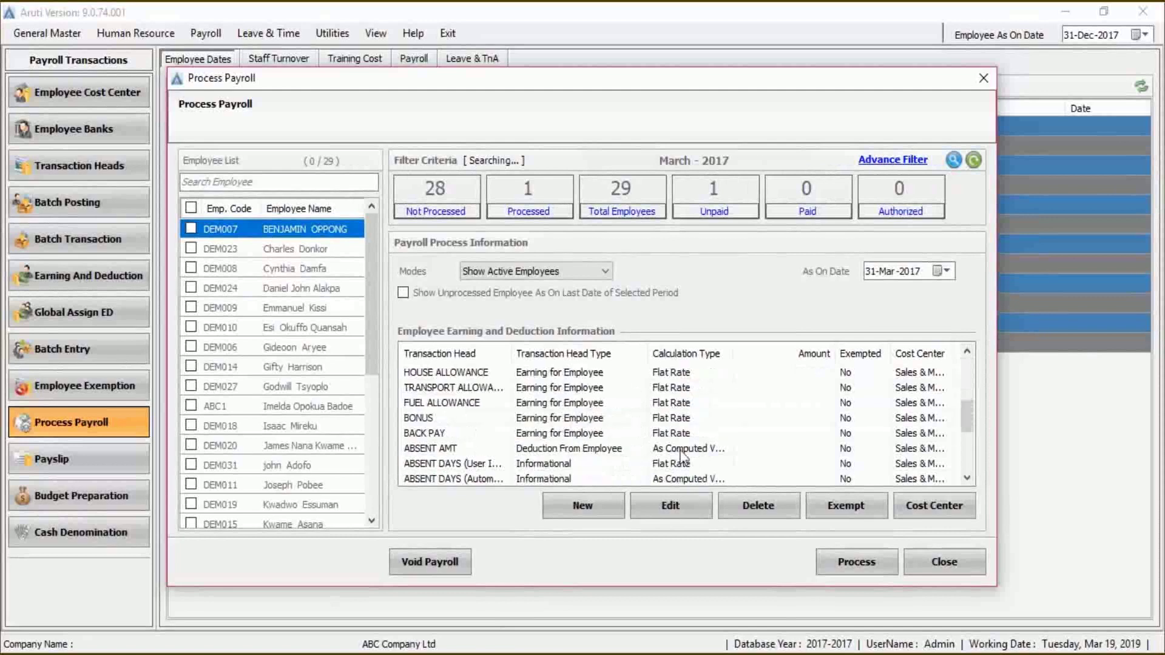
left_click(684, 465)
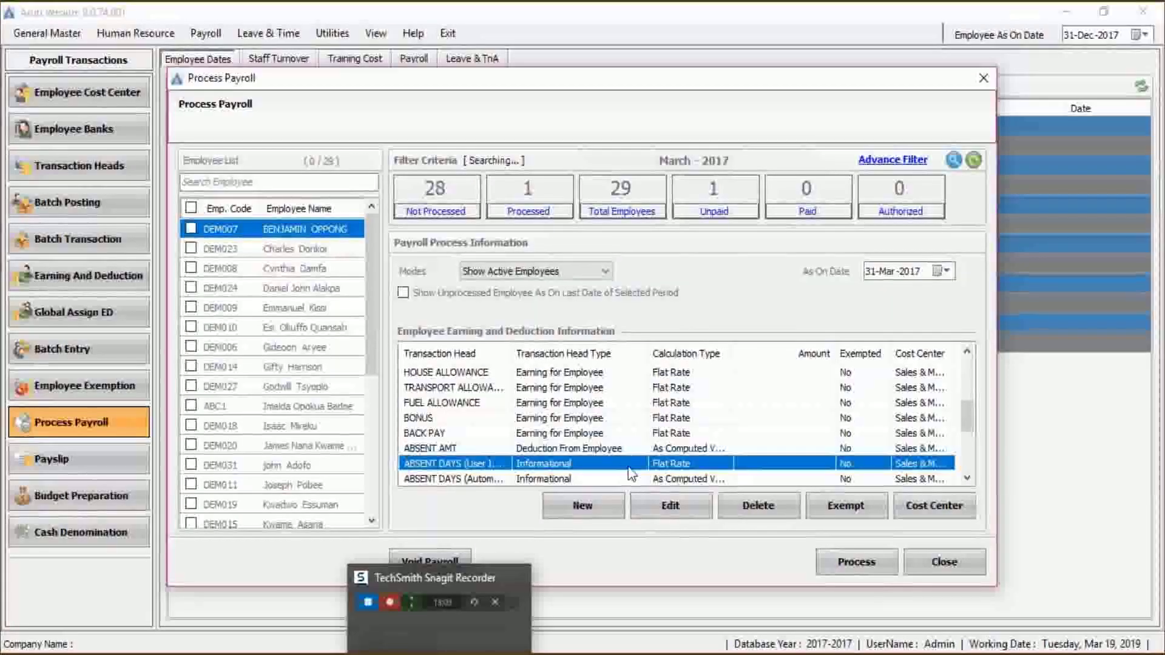
scroll(651, 476, "down", 3)
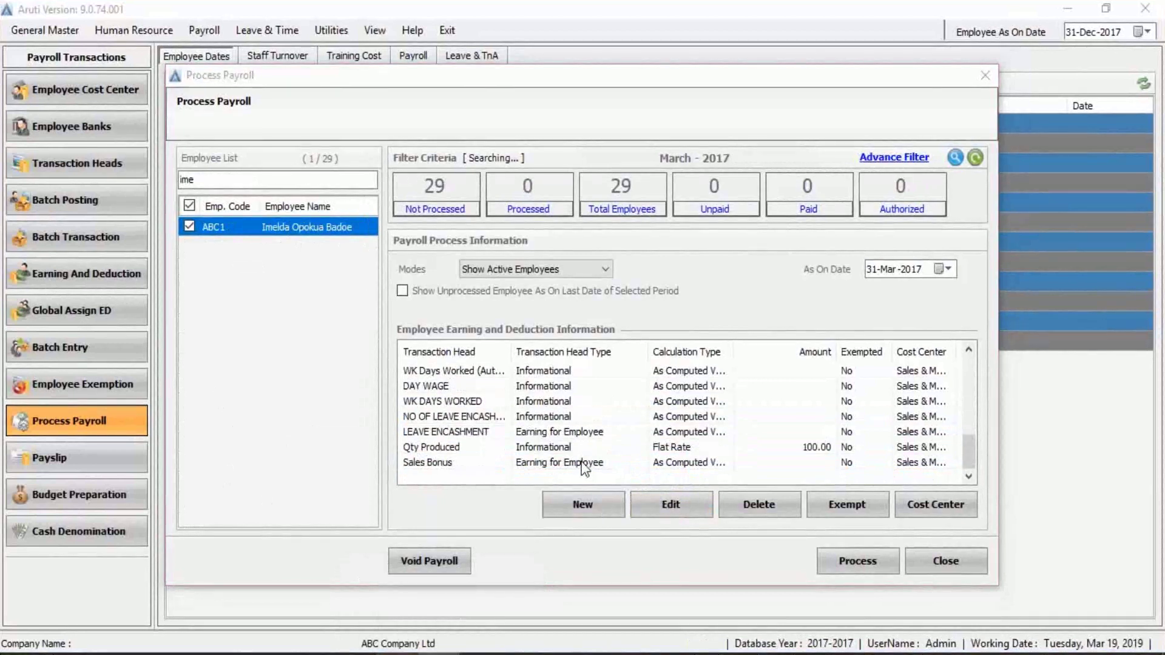
left_click(584, 465)
left_click(664, 503)
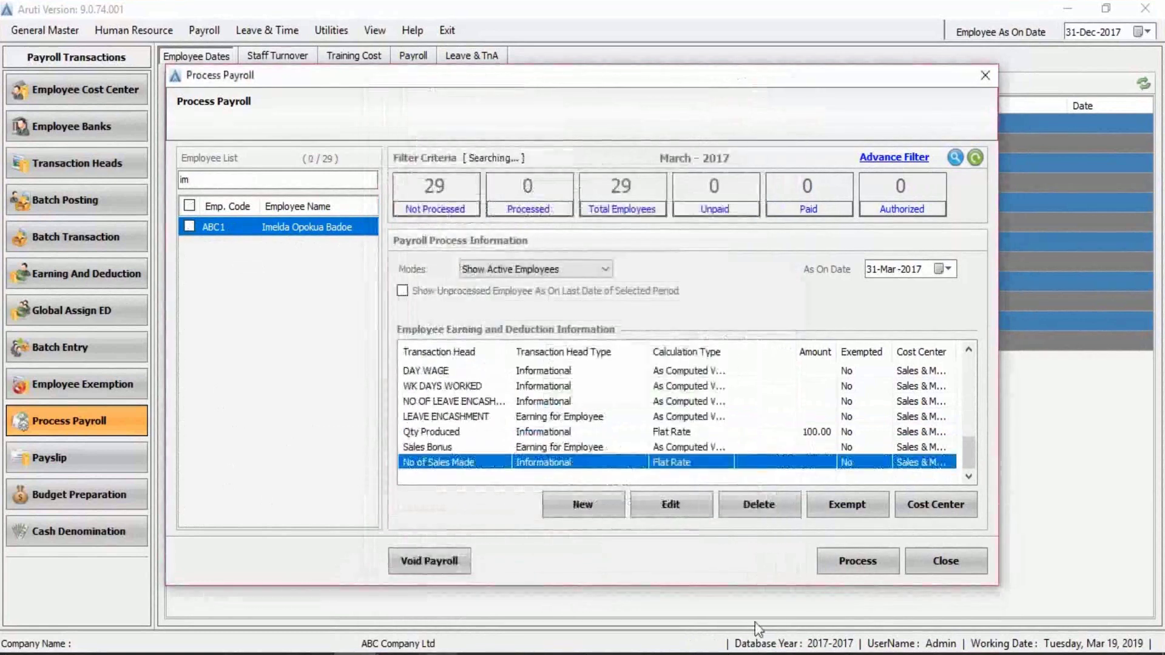
- Try saving No of Sales Made as 20; it fails on the cumulative start date
left_click(659, 504)
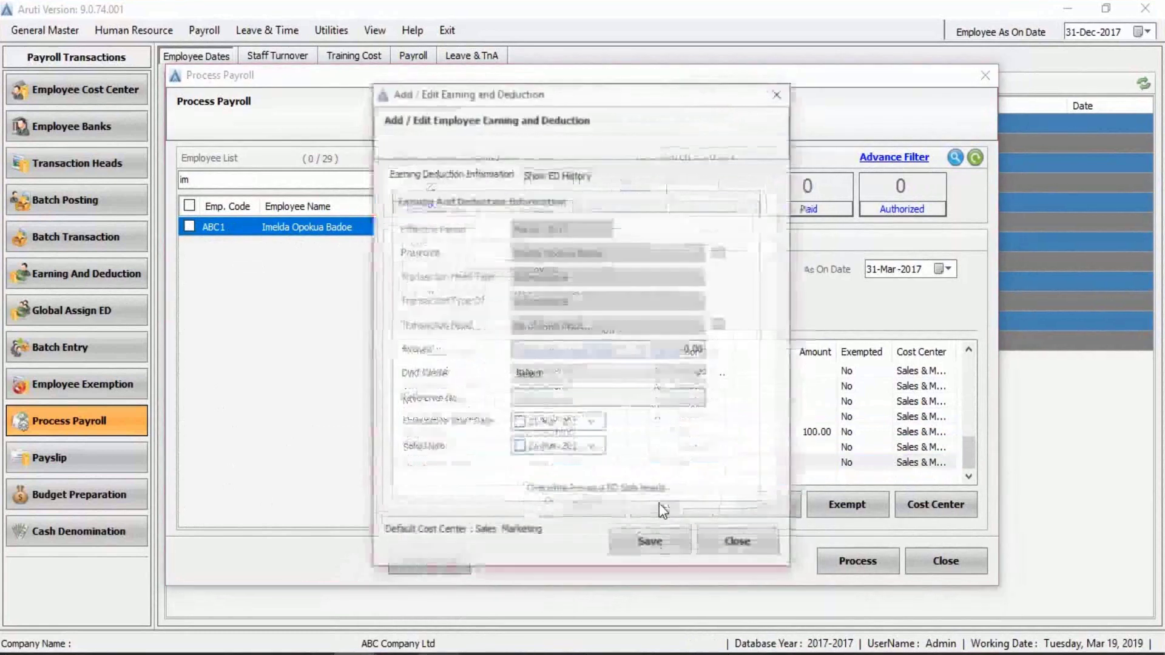
left_click(666, 349)
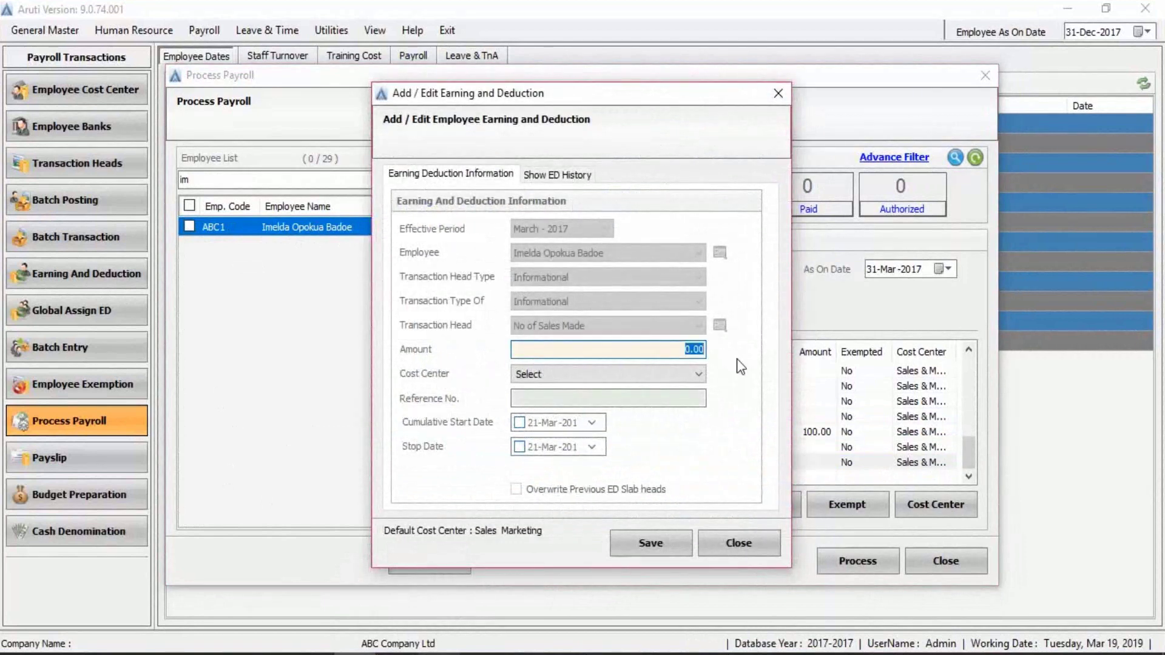
type("20")
left_click(593, 423)
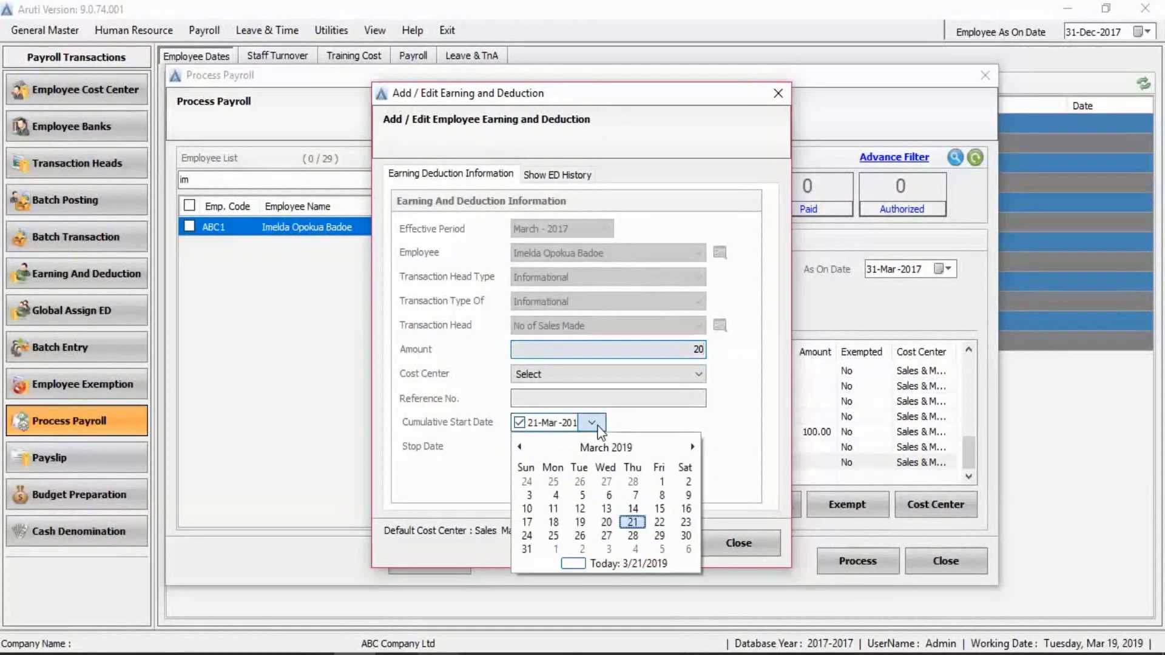
left_click(755, 412)
left_click(648, 542)
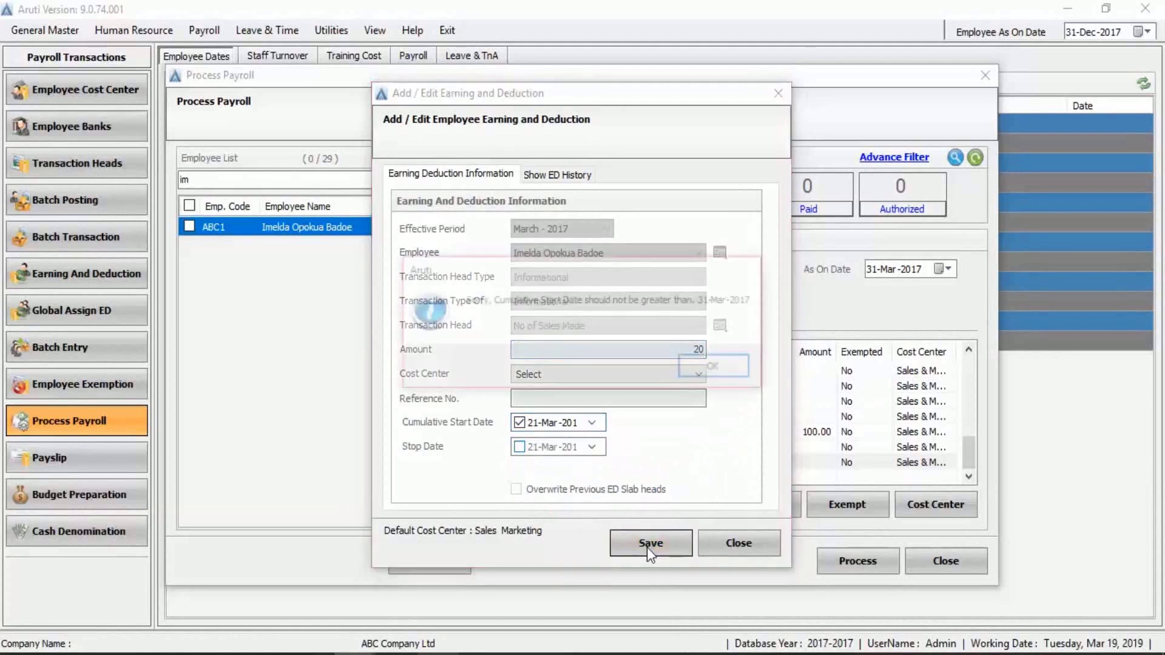
left_click(715, 369)
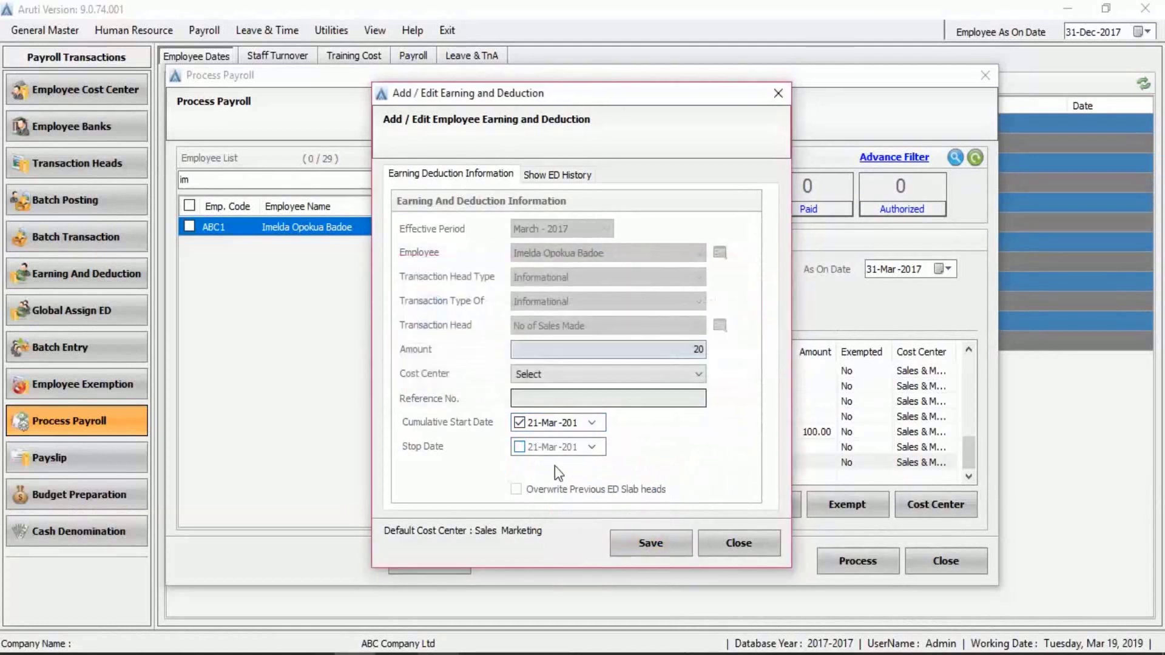
left_click(714, 540)
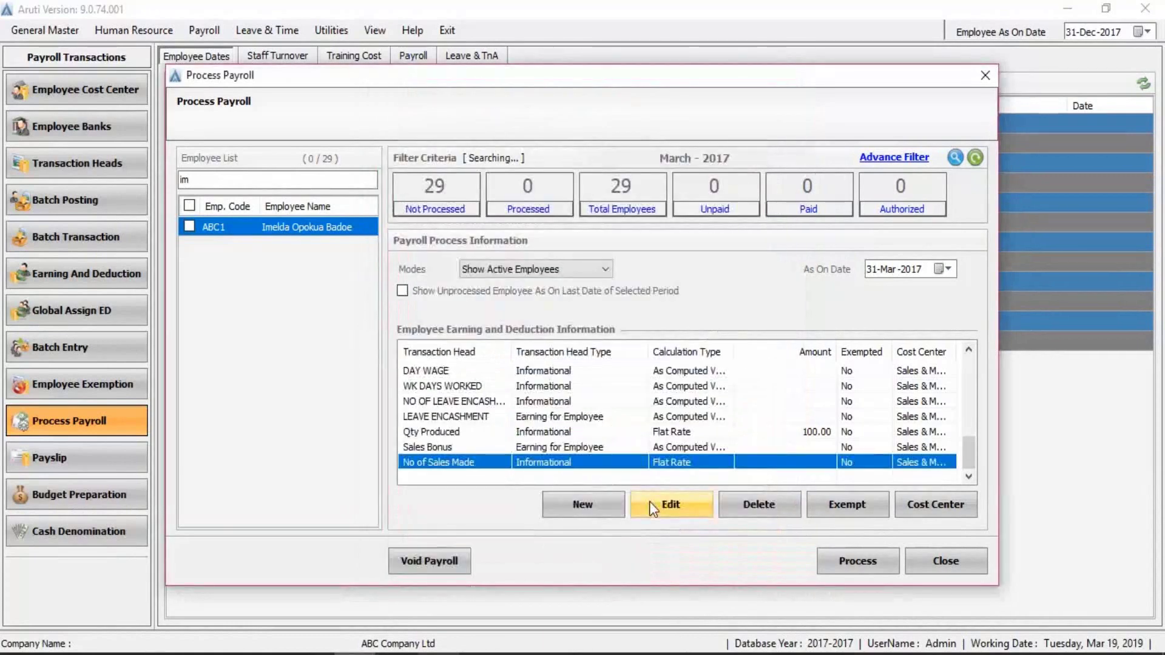
- Re-enter 20 with Cumulative Start Date unticked, save it, and close payroll processing
left_click(649, 501)
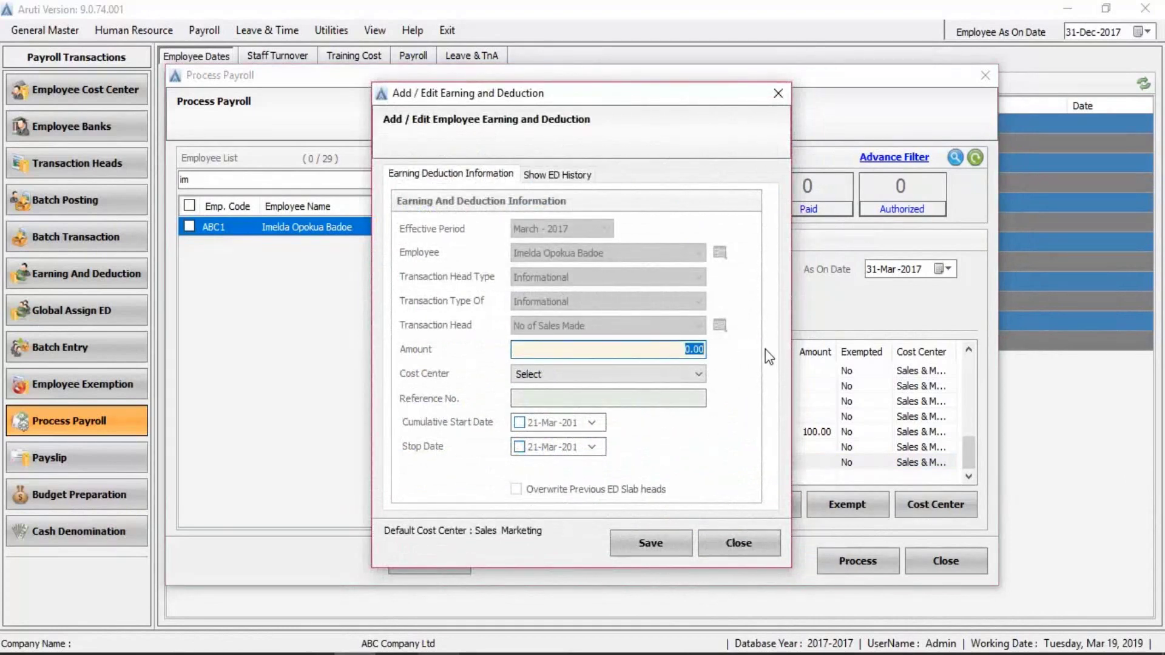
type("20")
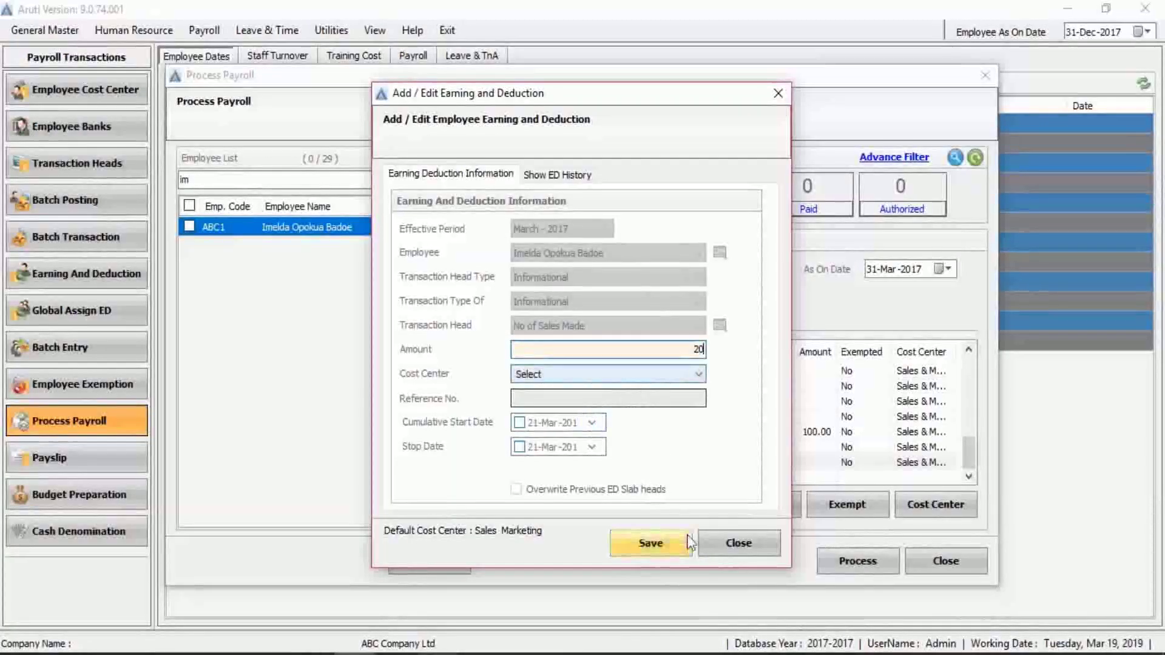
left_click(519, 425)
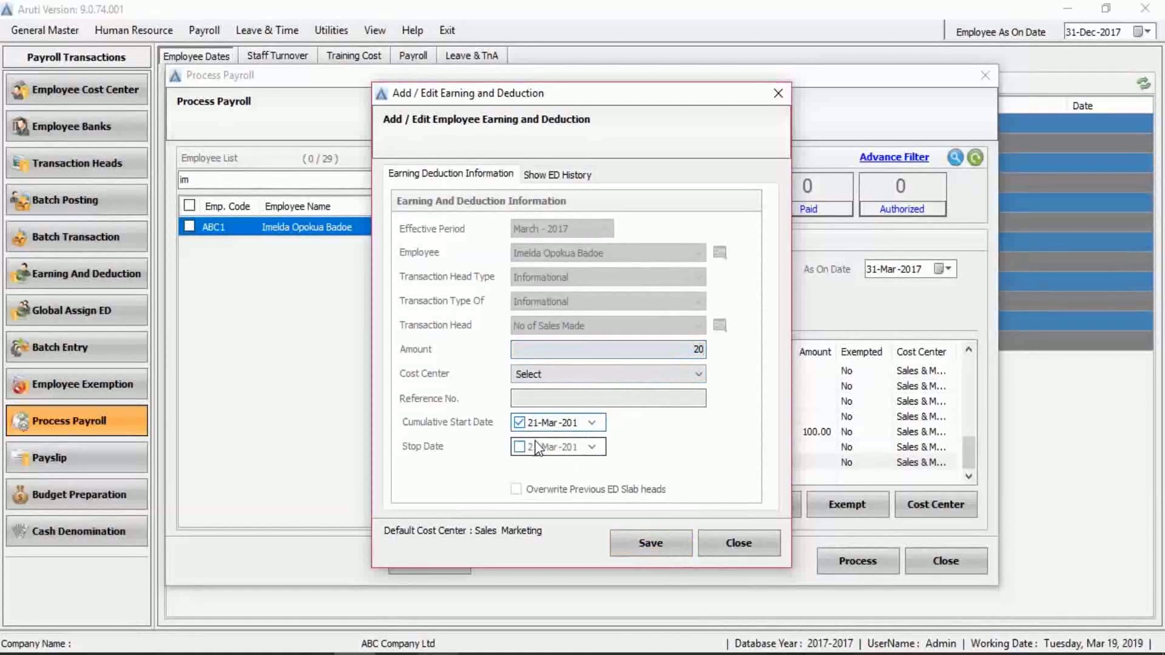
left_click(638, 548)
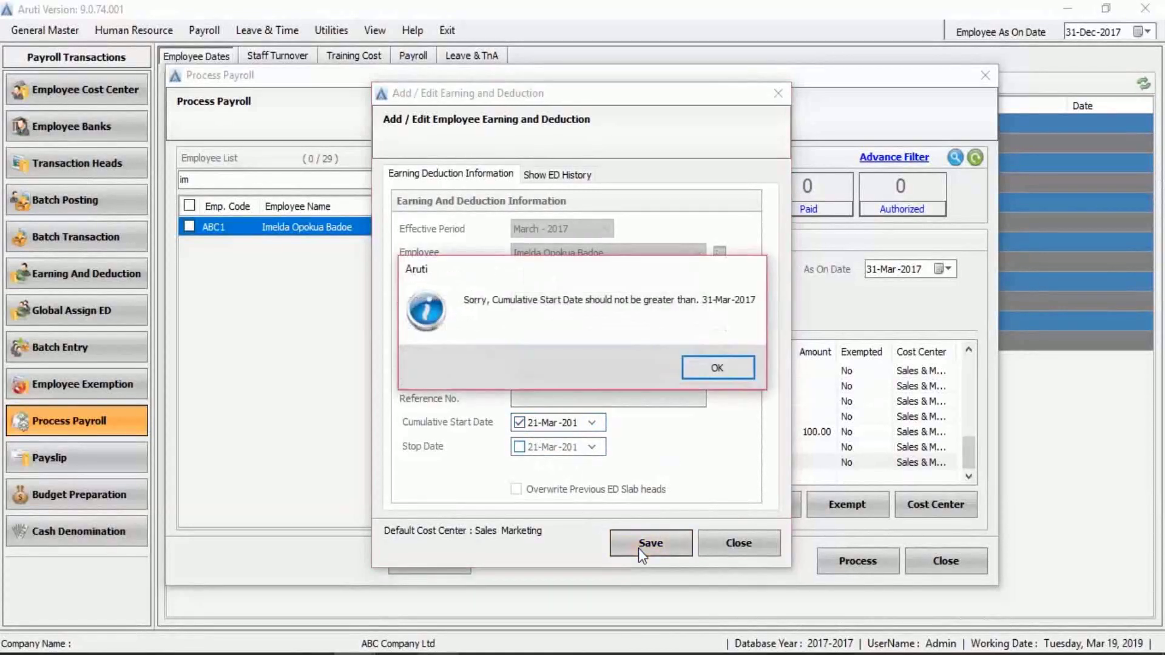
left_click(712, 370)
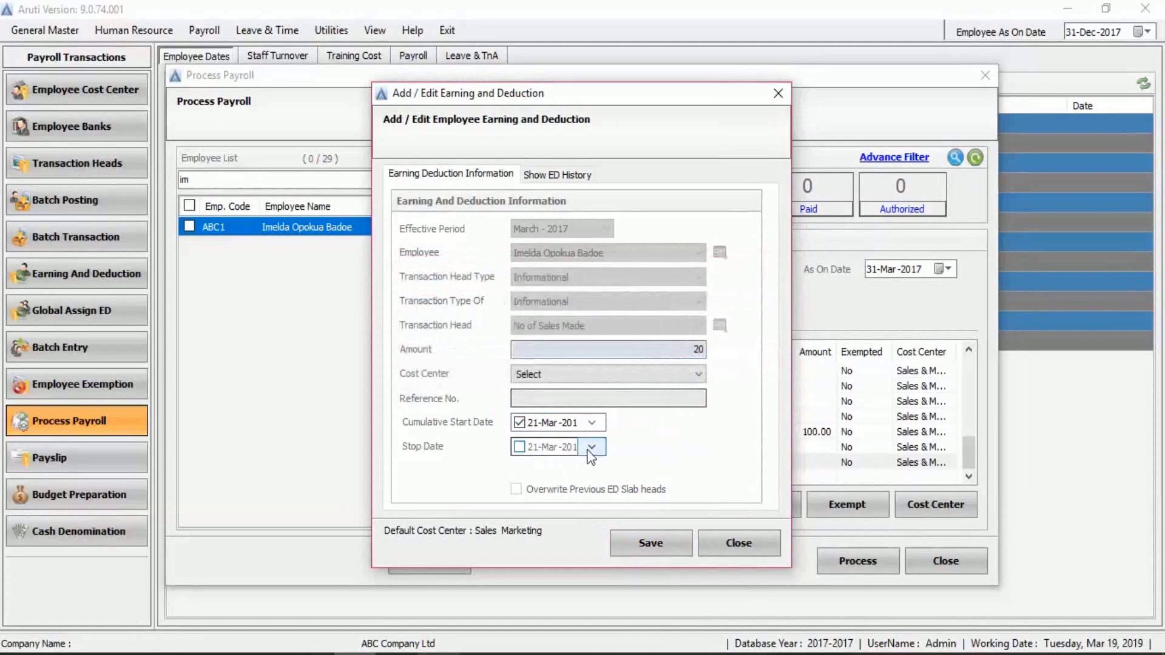
left_click(587, 424)
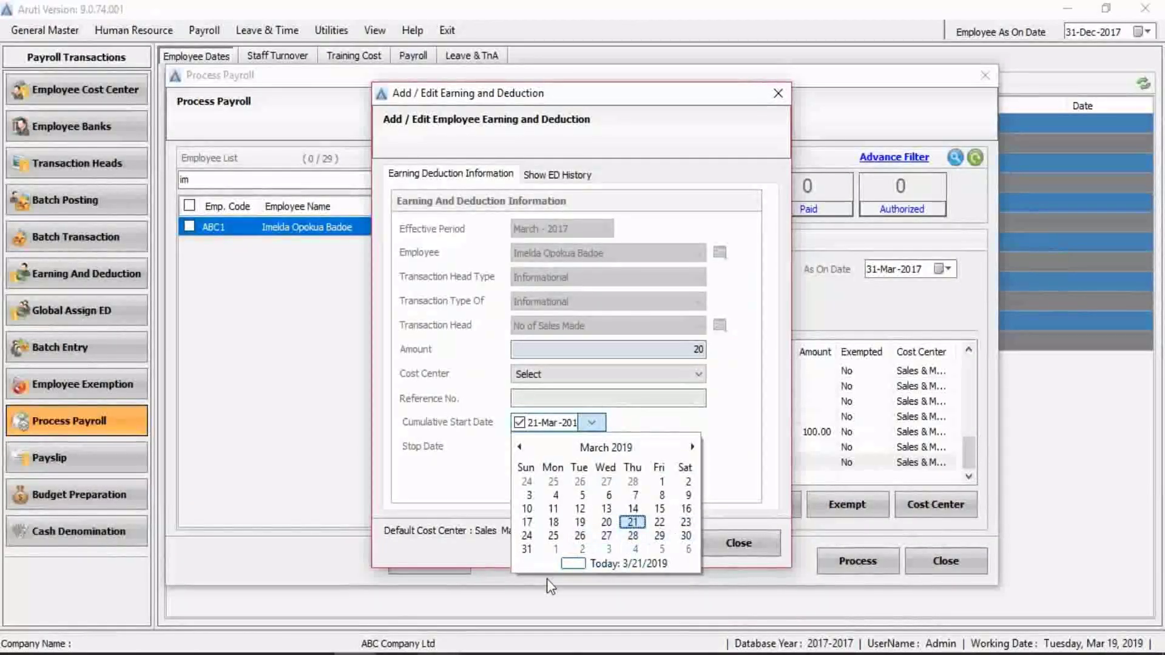
left_click(742, 622)
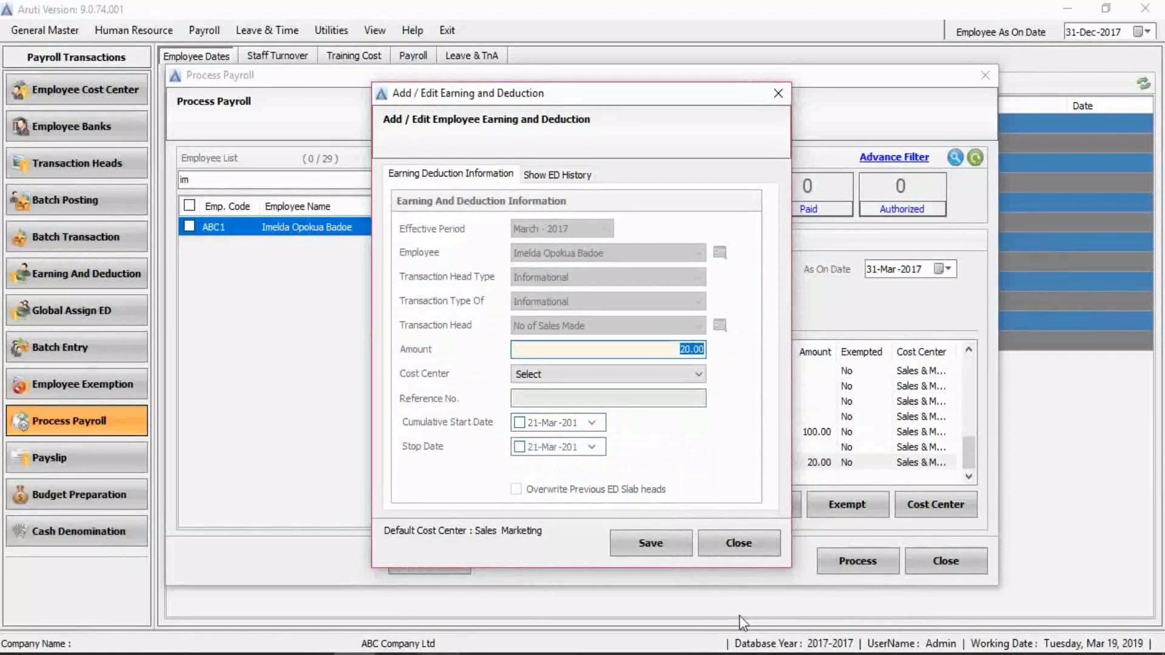
left_click(652, 545)
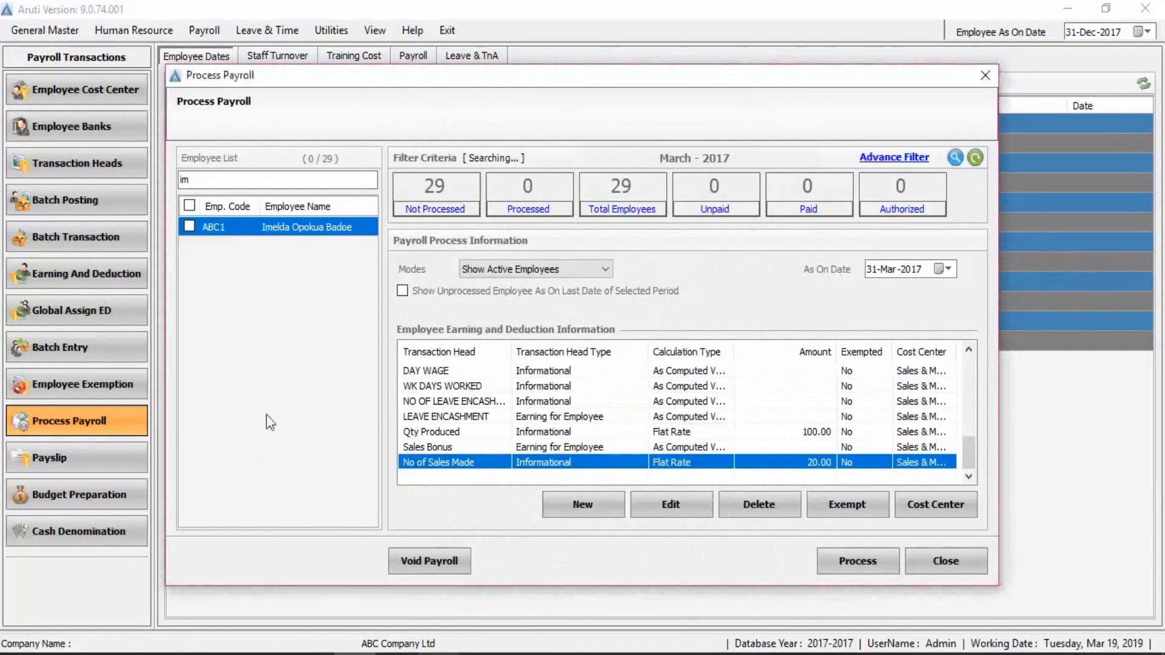
left_click(946, 558)
- Set up a global assignment for March 2017: Earning for Employee, Allowance, FUEL ALLOWANCE
left_click(103, 312)
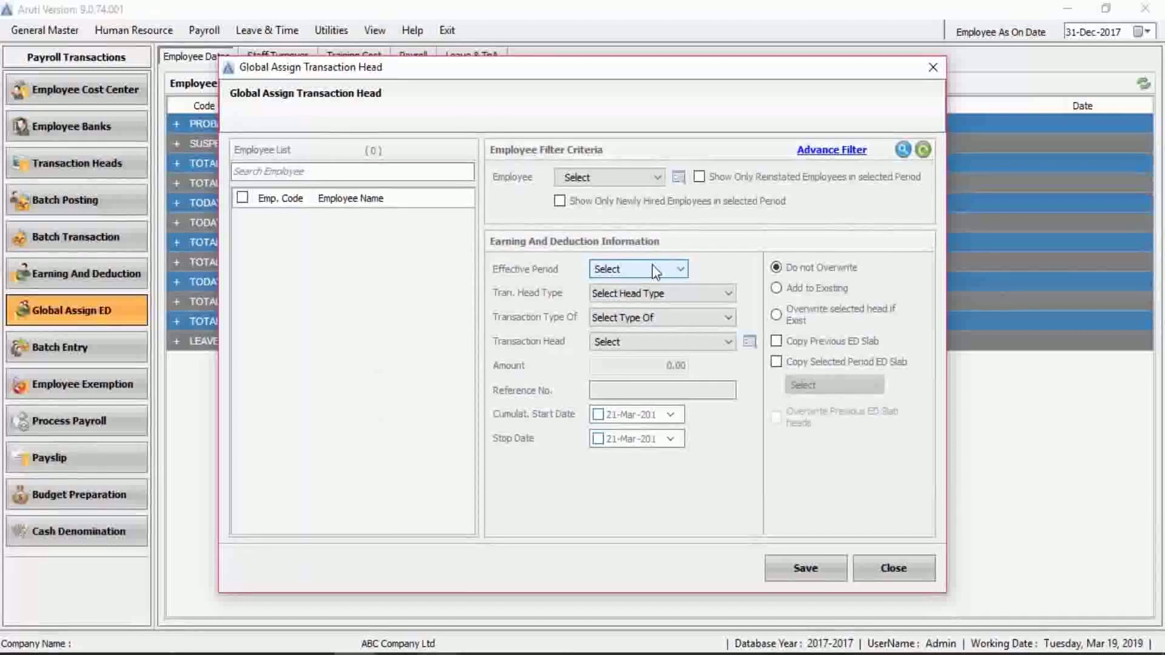
left_click(906, 150)
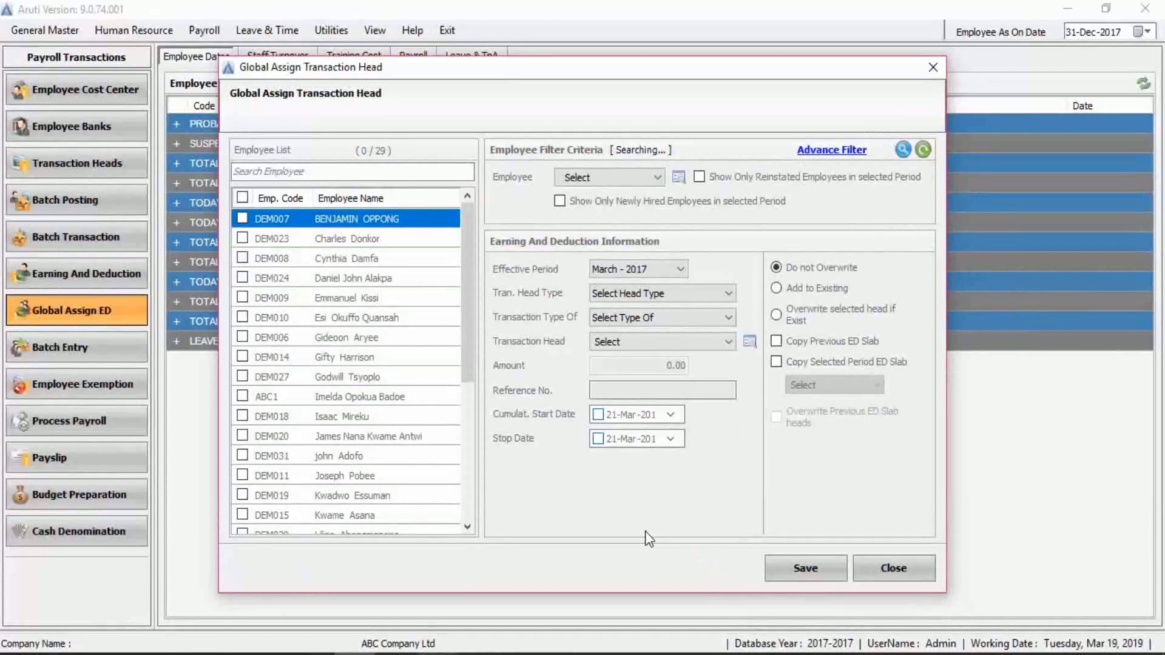
left_click(650, 270)
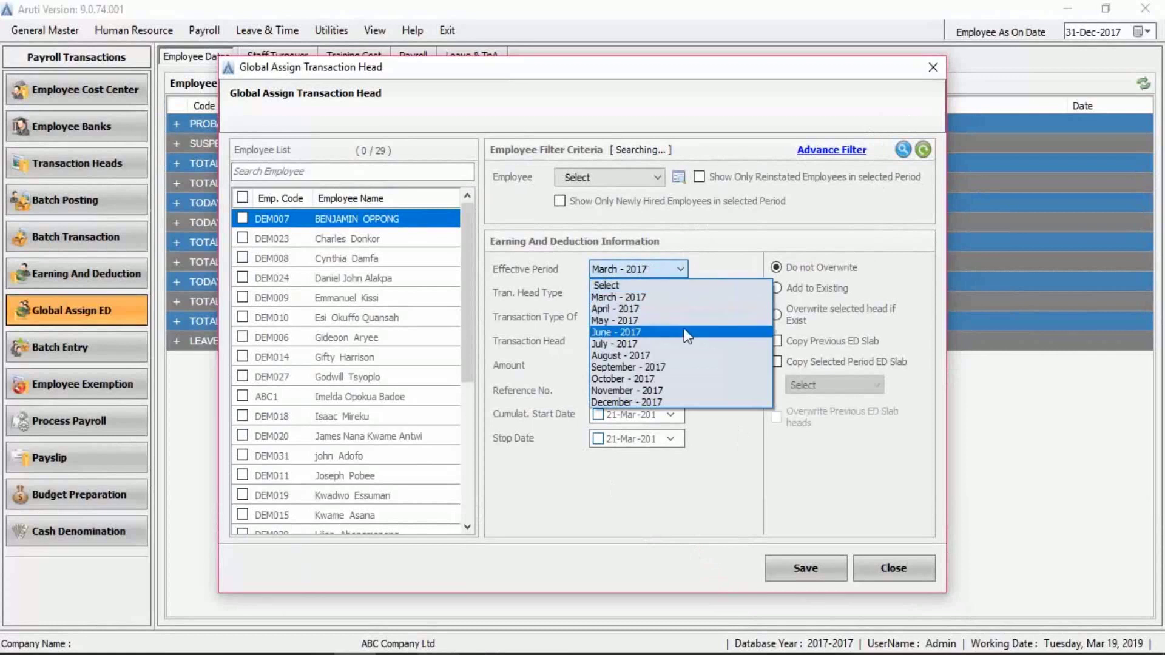
left_click(631, 295)
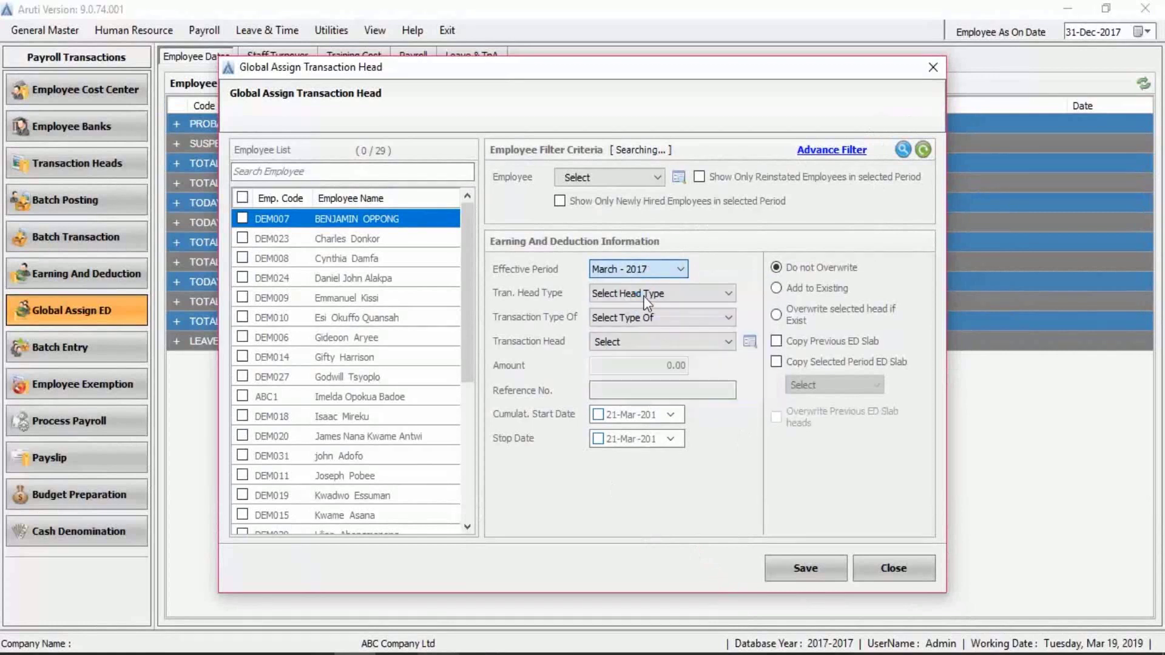
left_click(632, 294)
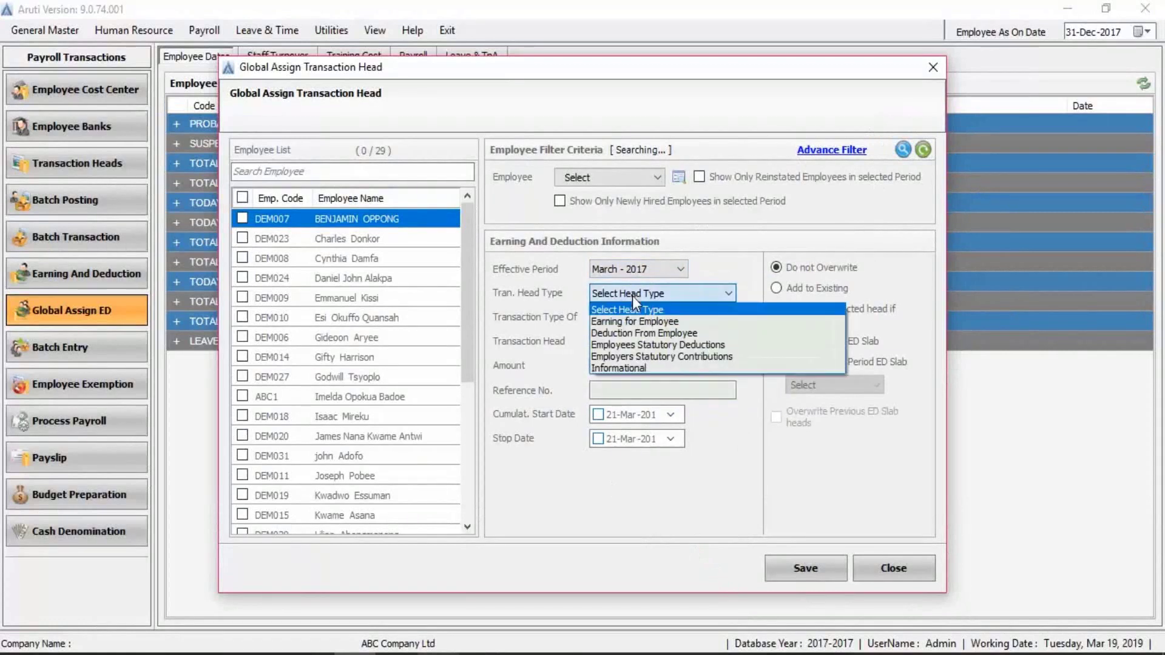
left_click(653, 319)
left_click(664, 319)
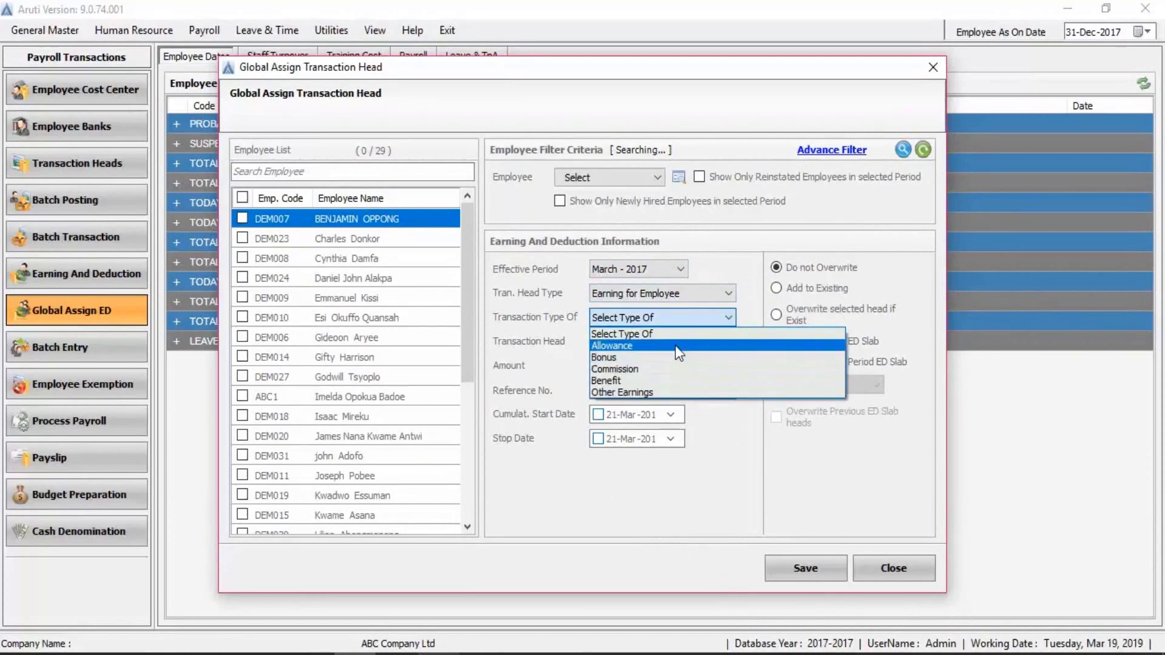
left_click(675, 345)
left_click(616, 344)
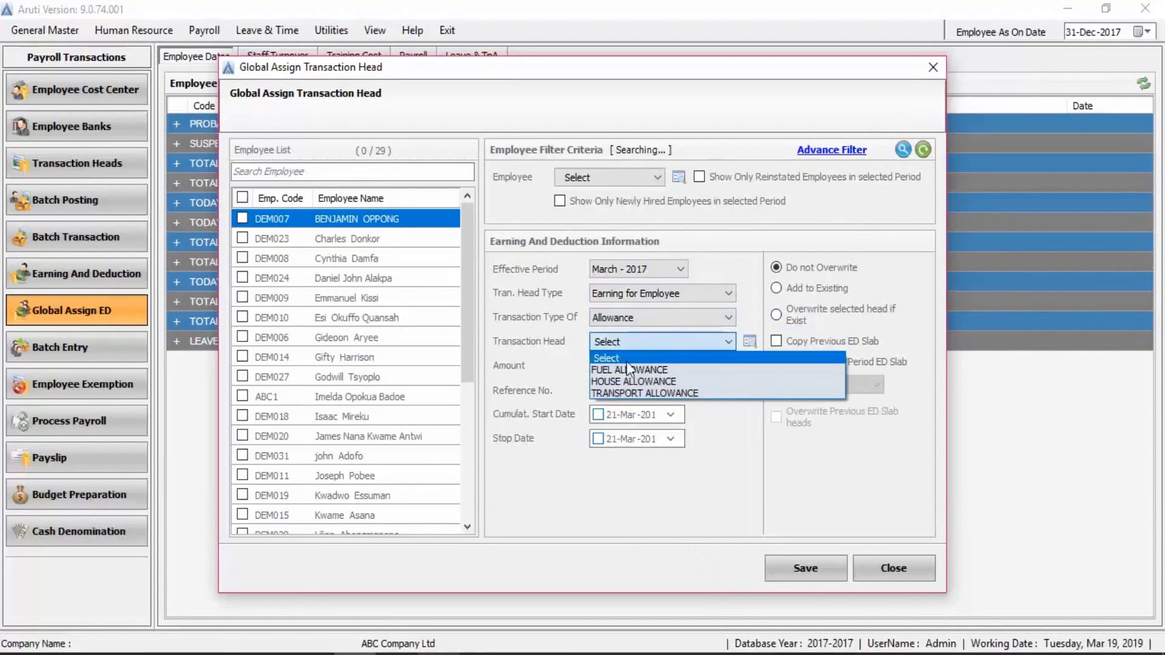
left_click(646, 369)
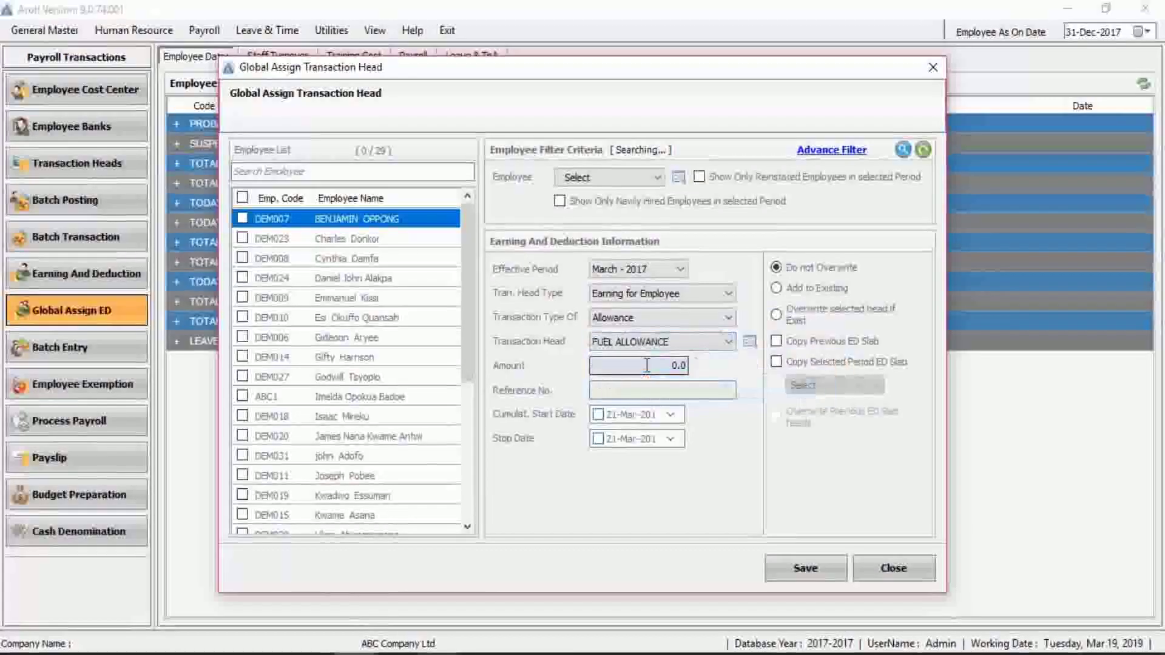
- Assign the 300 amount to all 29 employees and save
left_click(666, 368)
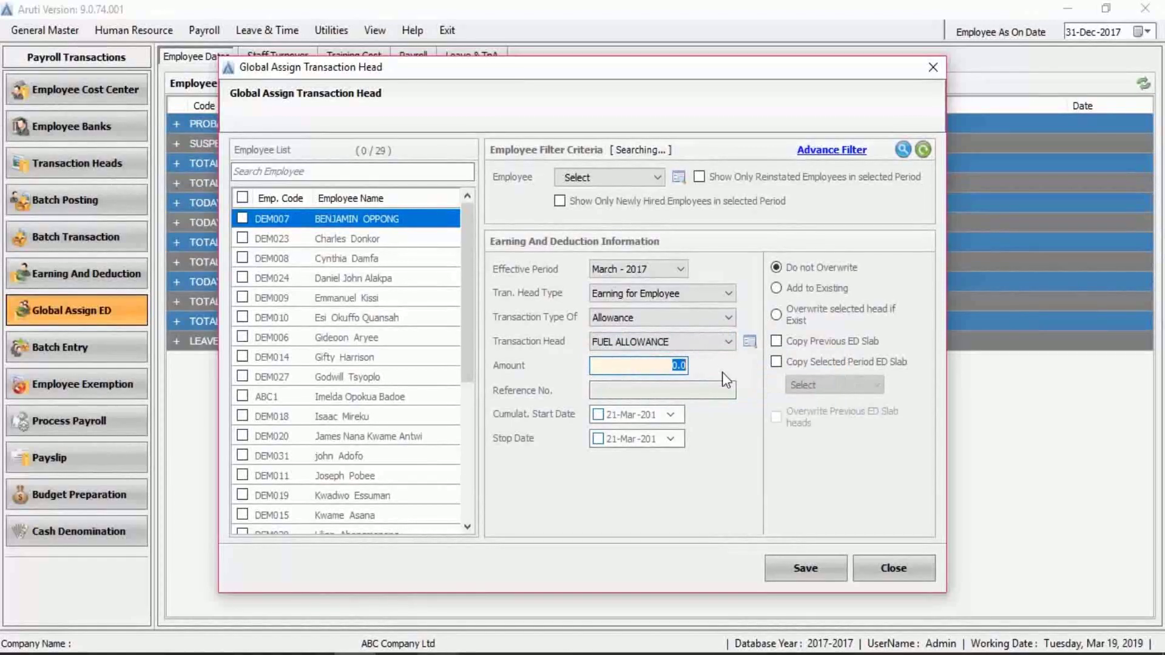
type("300")
left_click(243, 198)
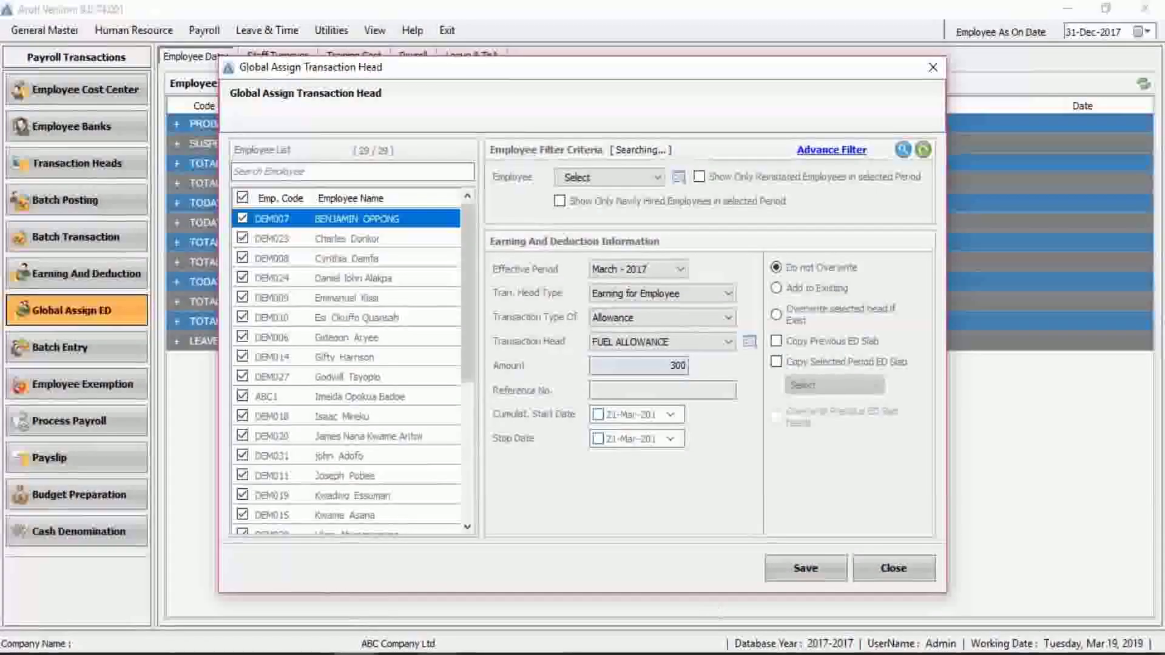
left_click(793, 573)
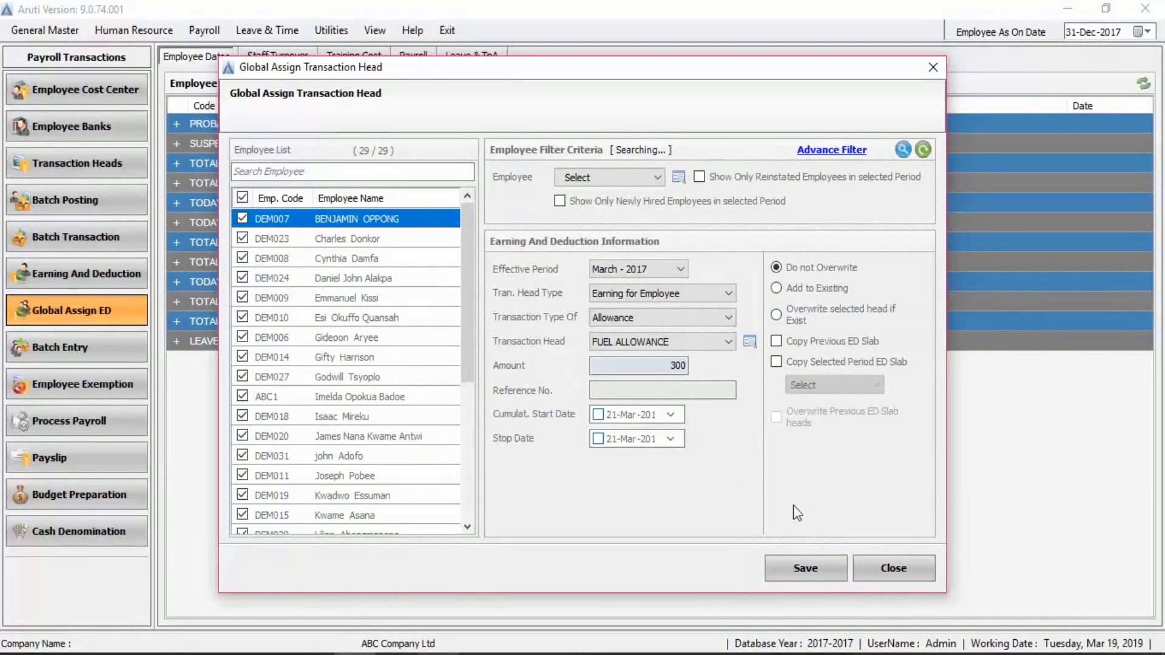
left_click(880, 567)
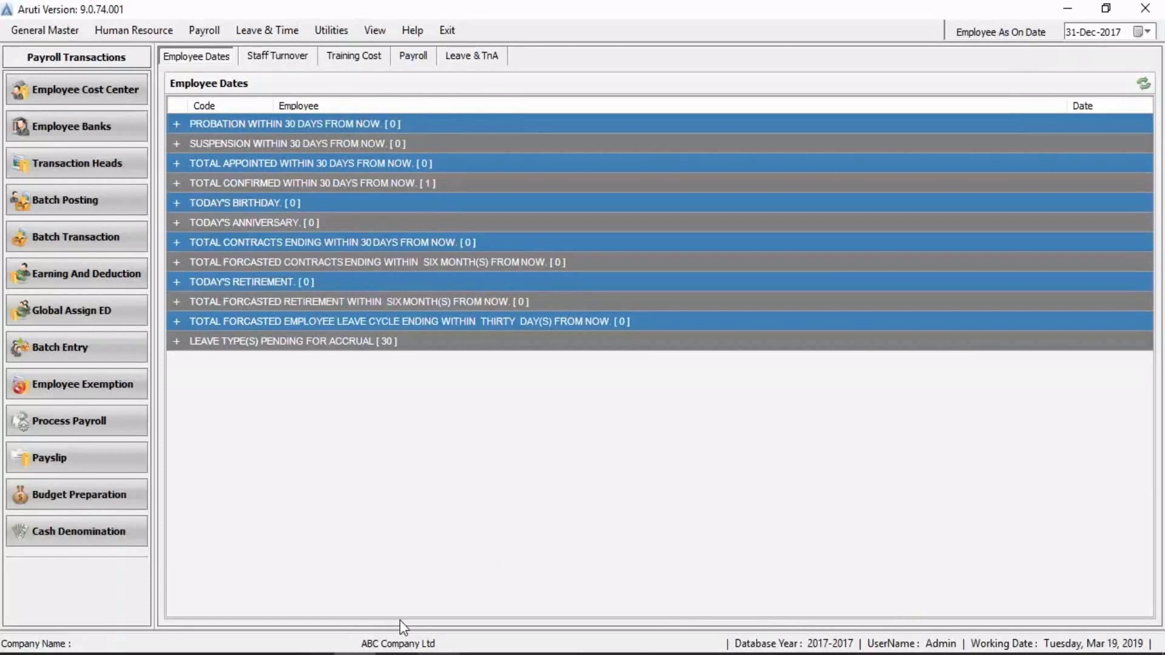
- From the employee earning and deduction list, start Update Flat Rate Heads
left_click(79, 275)
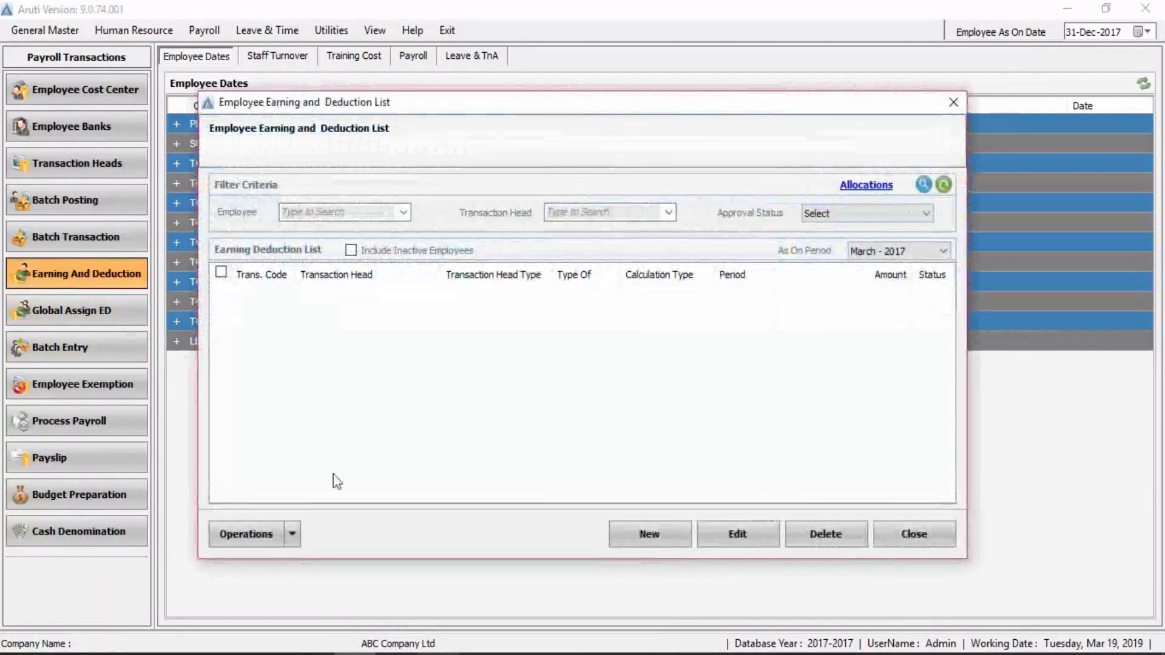
left_click(298, 534)
left_click(295, 532)
left_click(310, 616)
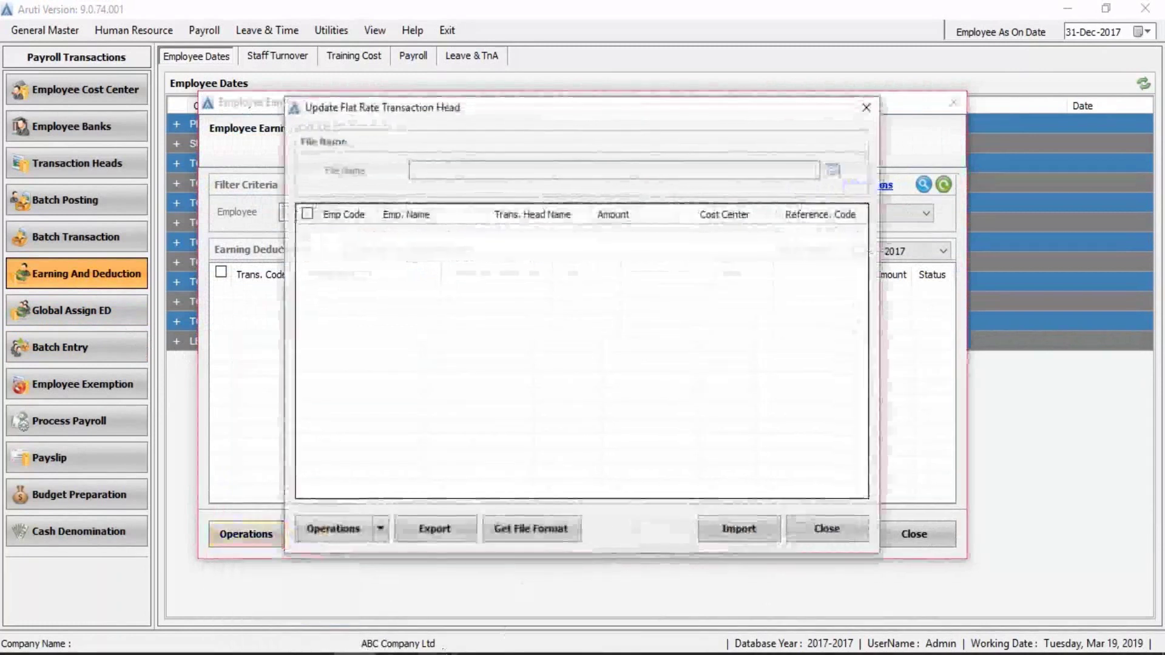
- Export the flat-rate import file template and switch to its Powersoft folder
left_click(538, 530)
left_click(709, 370)
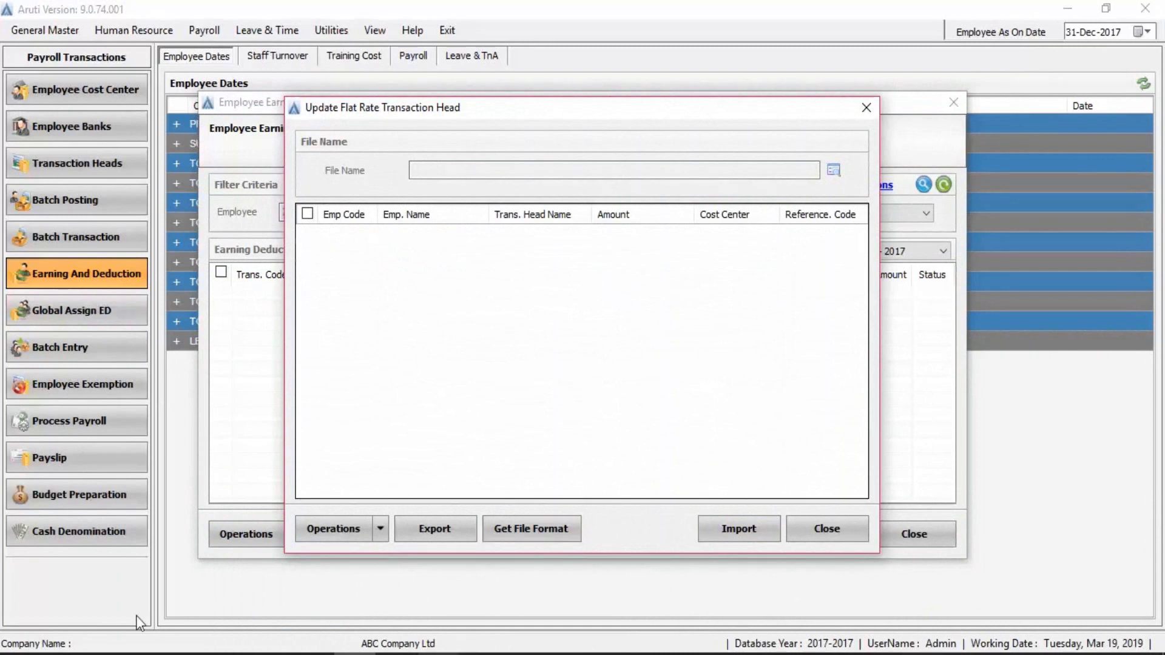
key("alt+Tab")
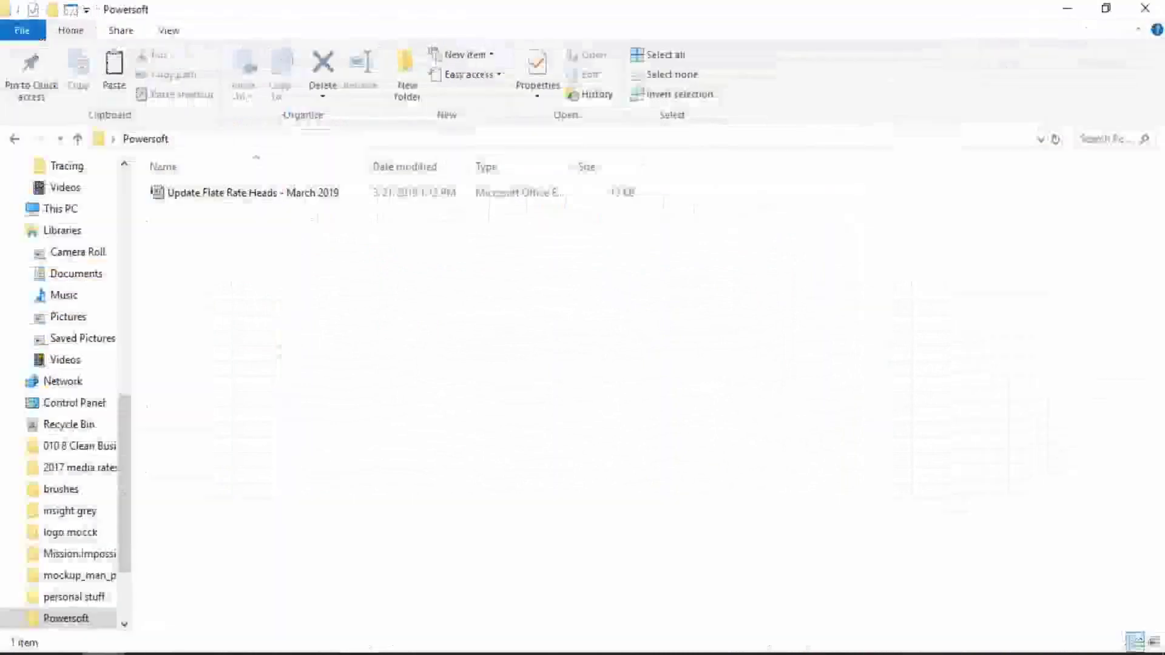
- Open the Update Flate Rate Heads - March 2019 workbook in Excel
left_click(255, 199)
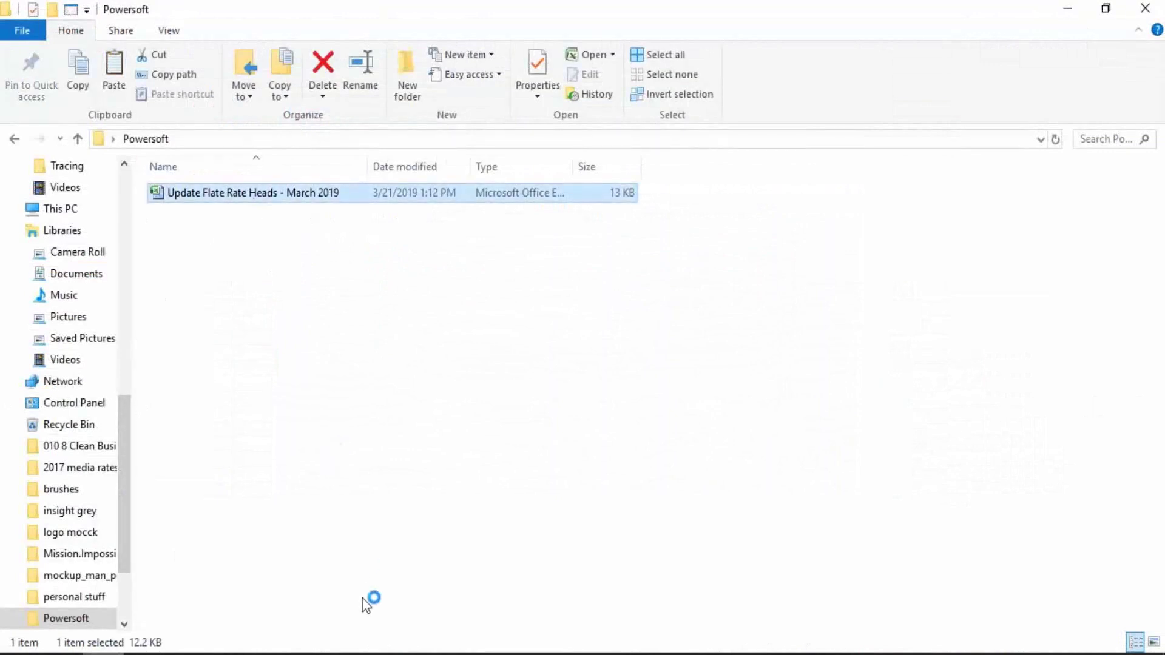
mouse_move(437, 654)
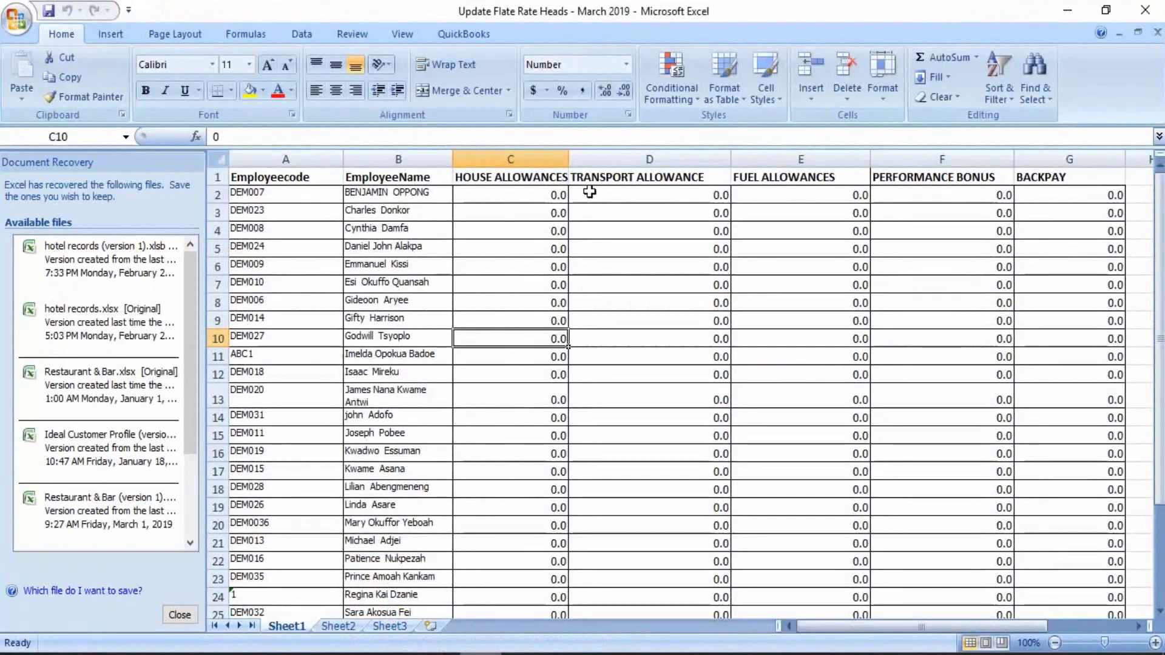
- Enter 400 transport allowance in cells D2 and D3 of the template
left_click(614, 198)
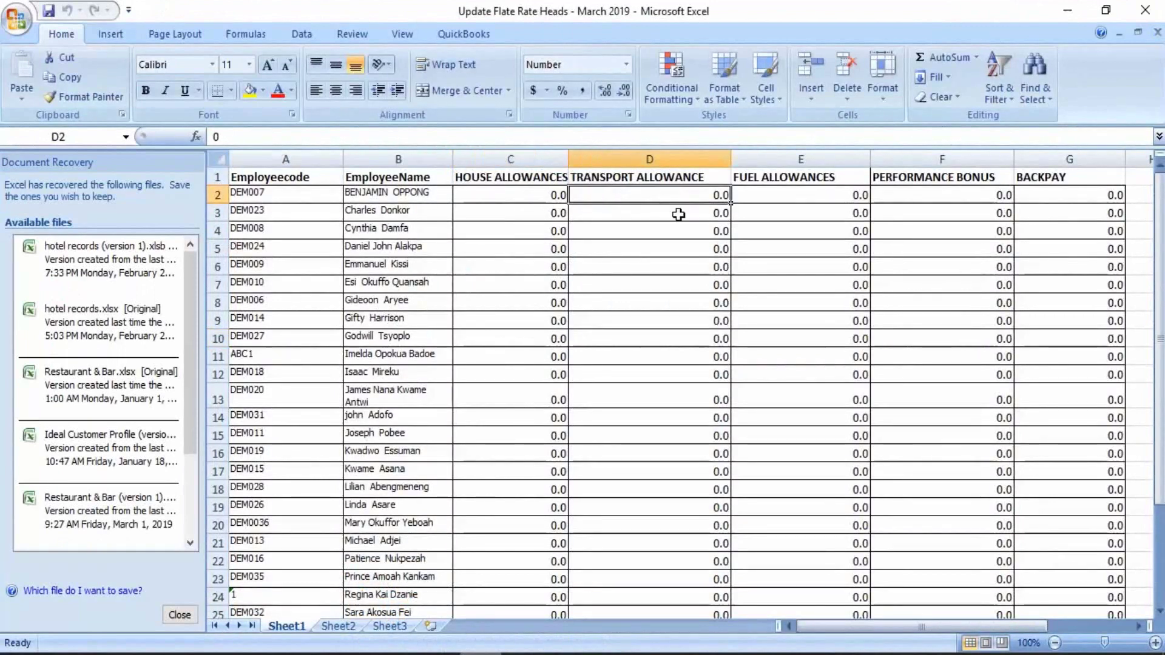
type("400")
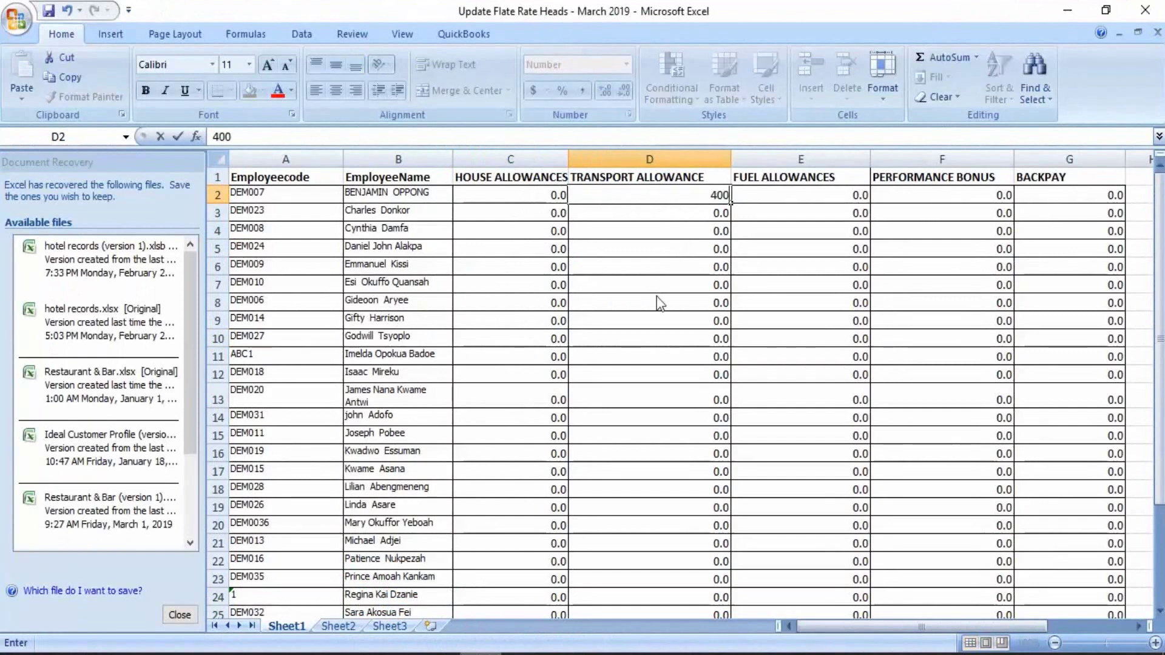
left_click(706, 217)
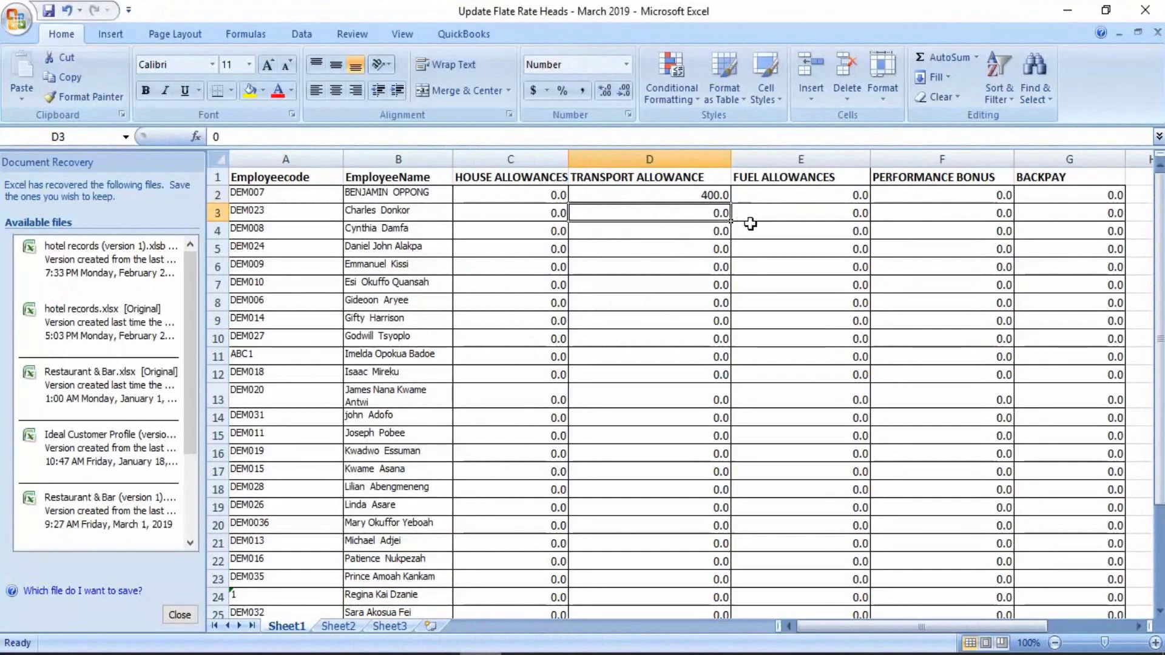
type("400")
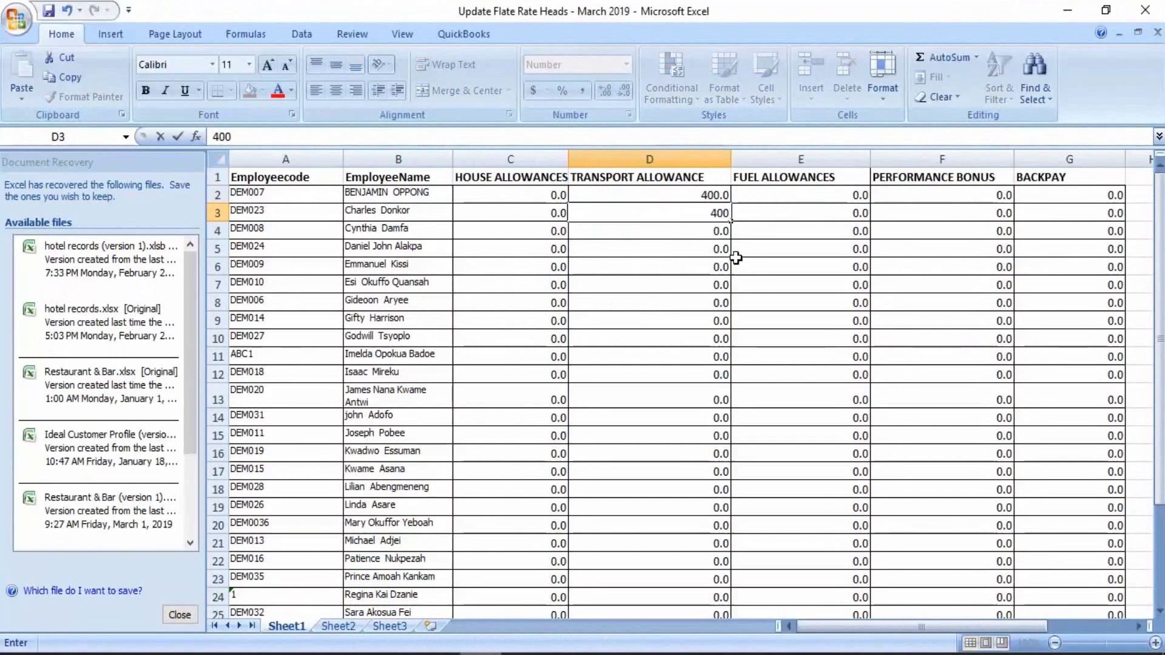
left_click(793, 283)
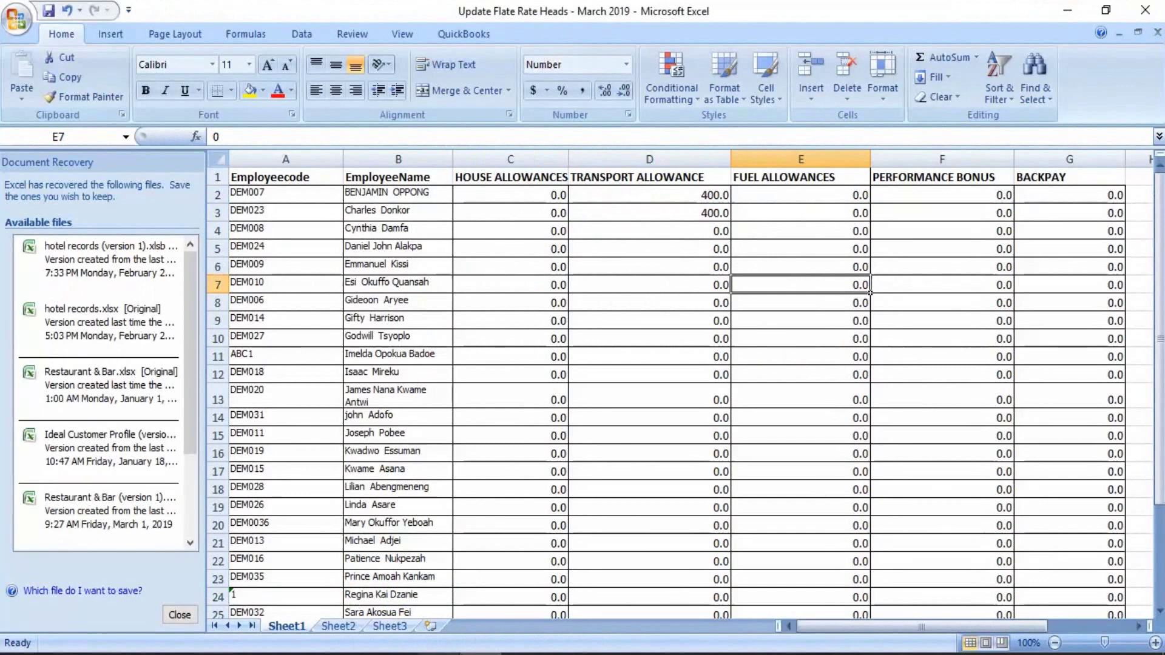
left_click(747, 632)
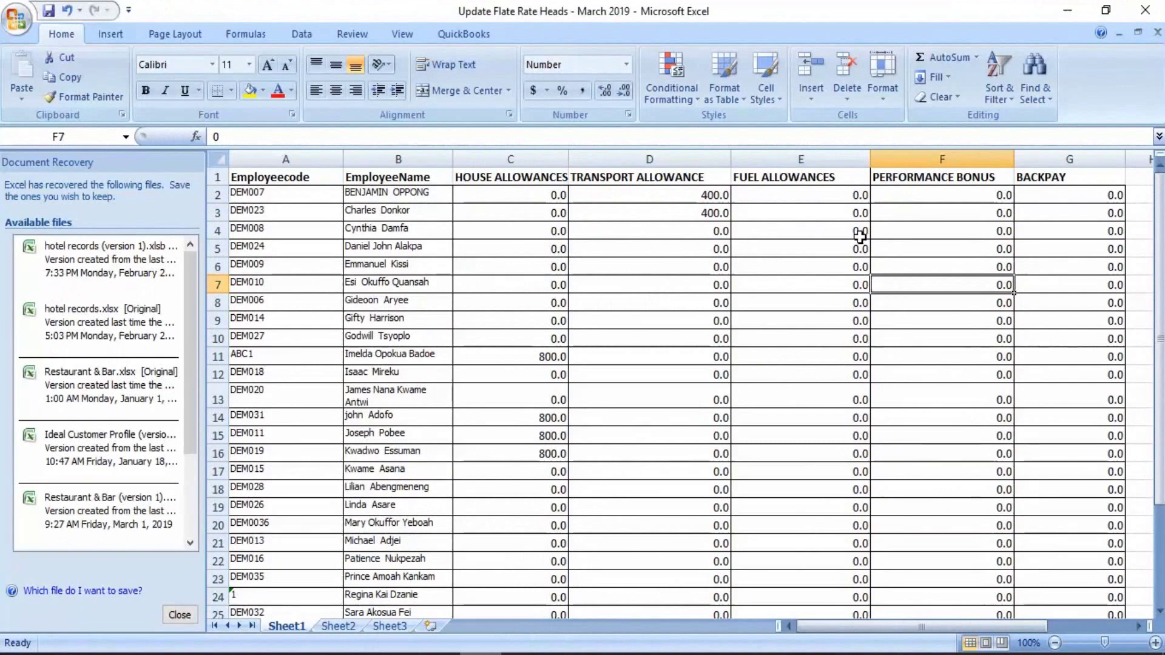
scroll(859, 255, "down", 1)
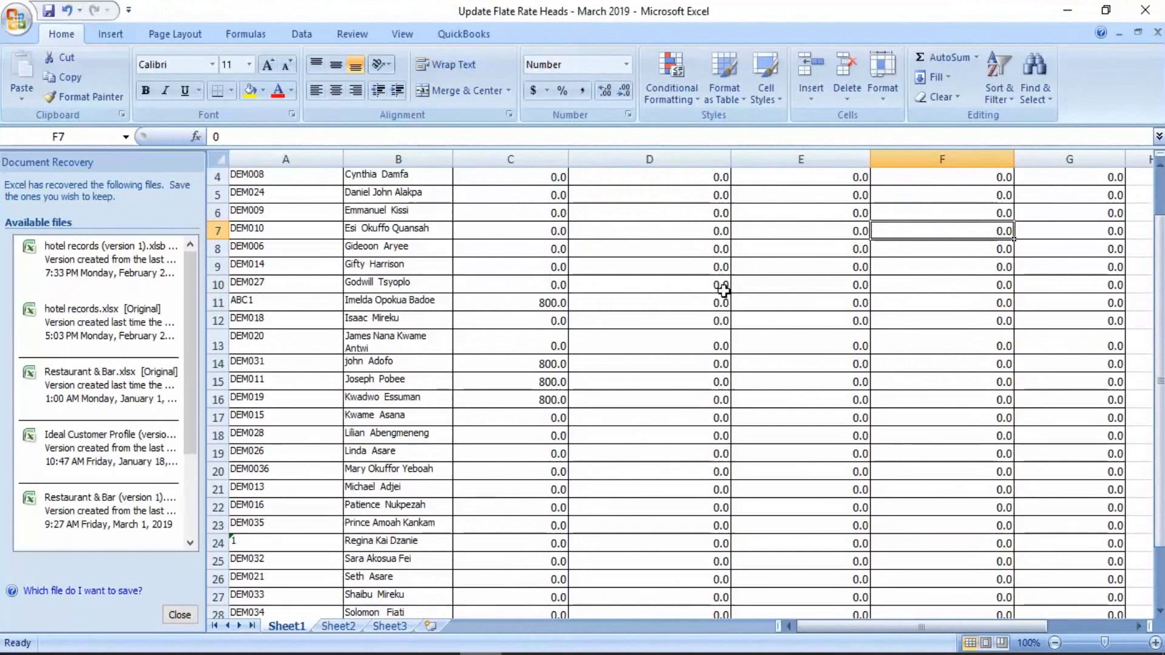
scroll(998, 474, "up", 1)
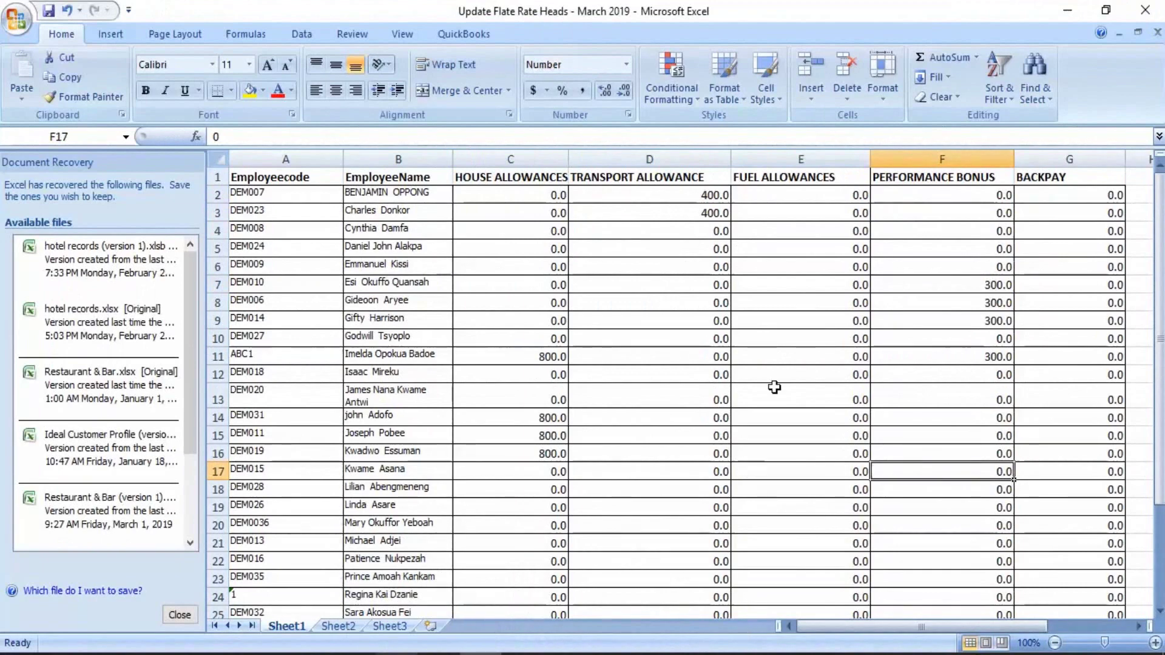
- Save the Update Flate Rate Heads - March 2019 workbook and switch back to Aruti
left_click(16, 18)
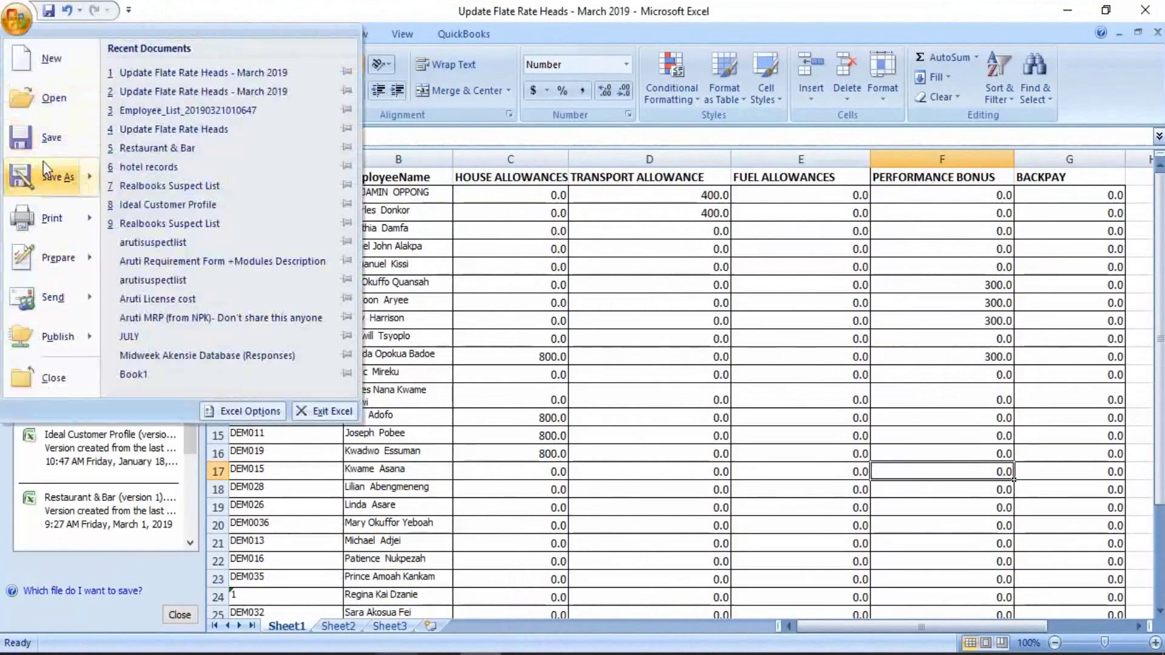
left_click(49, 140)
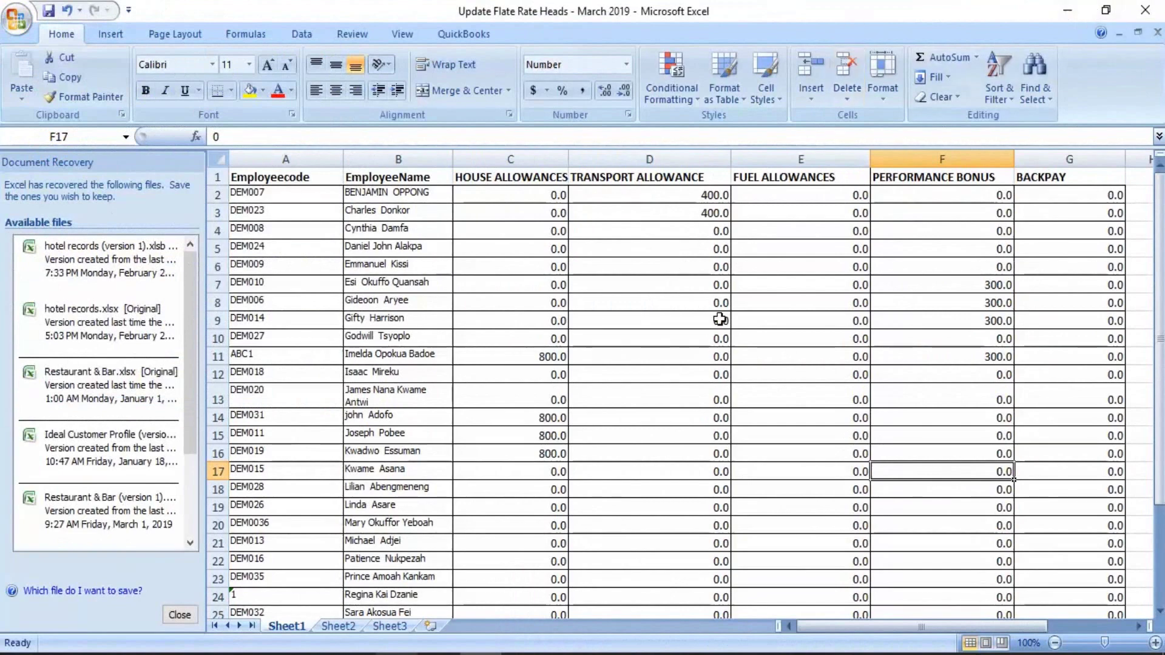
key("alt+Tab")
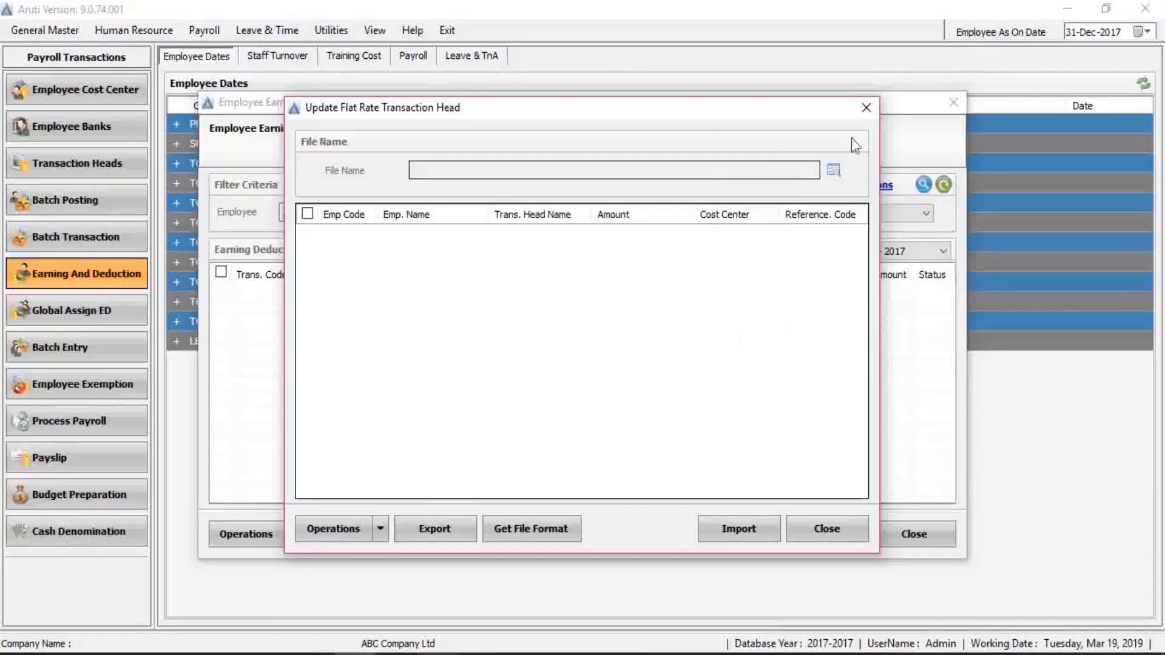
- Pick Update Flate Rate Heads - March 2019 from Desktop > Powersoft and start the import
left_click(833, 170)
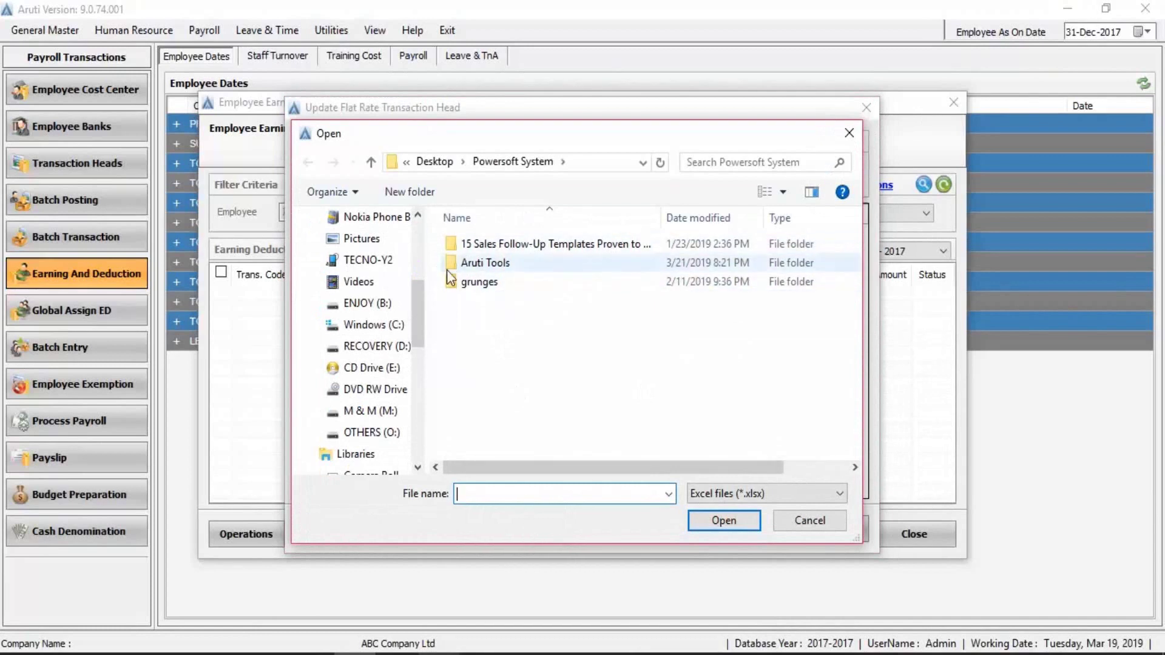
left_click(435, 161)
scroll(525, 424, "down", 1)
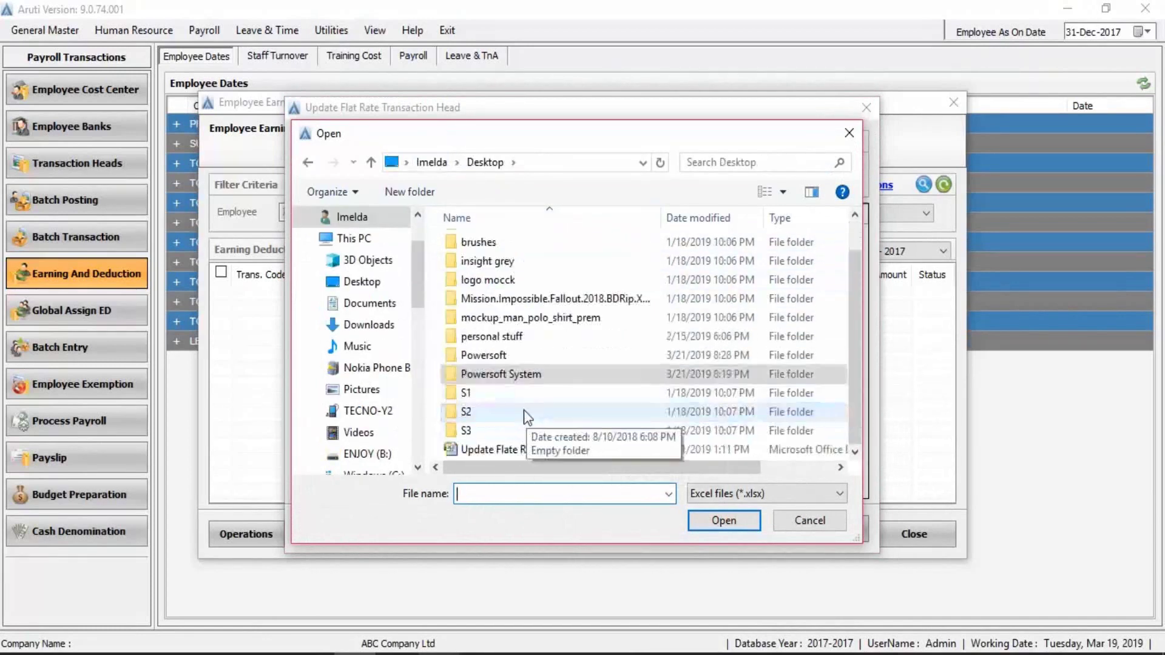
left_click(505, 359)
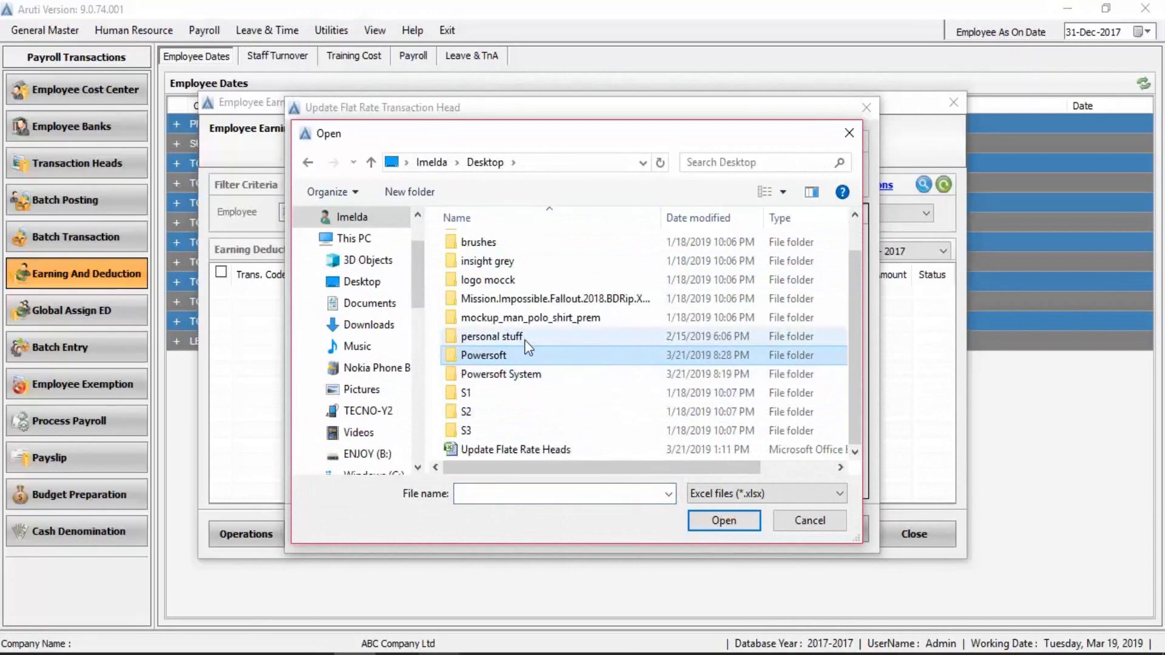
double_click(519, 358)
left_click(533, 248)
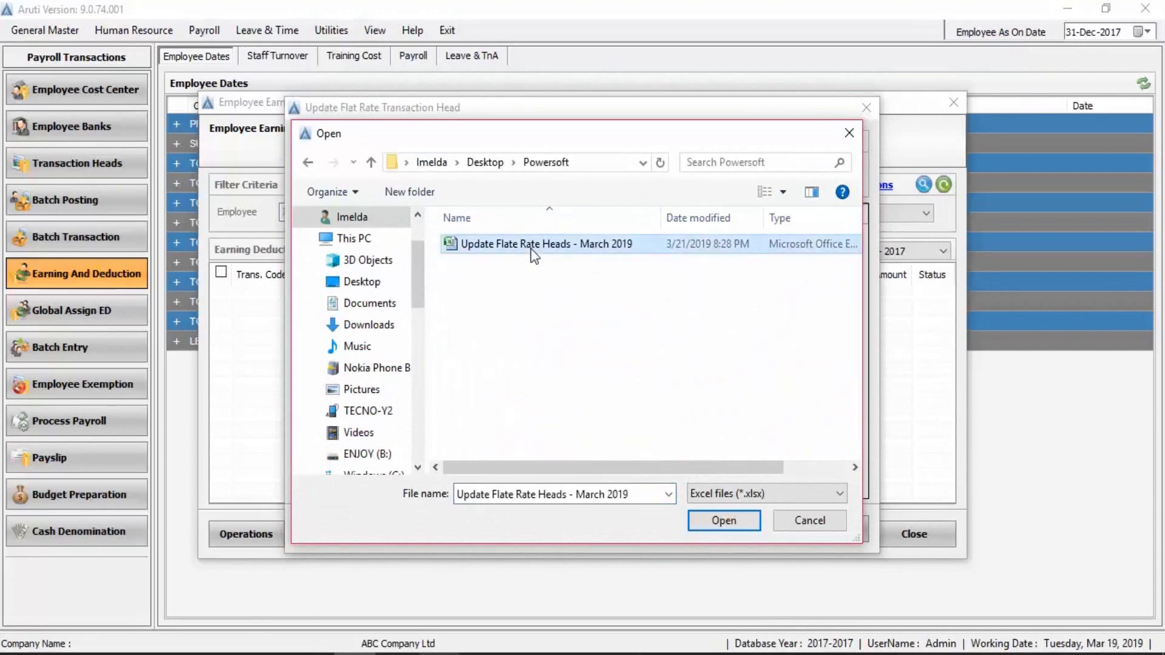
left_click(725, 521)
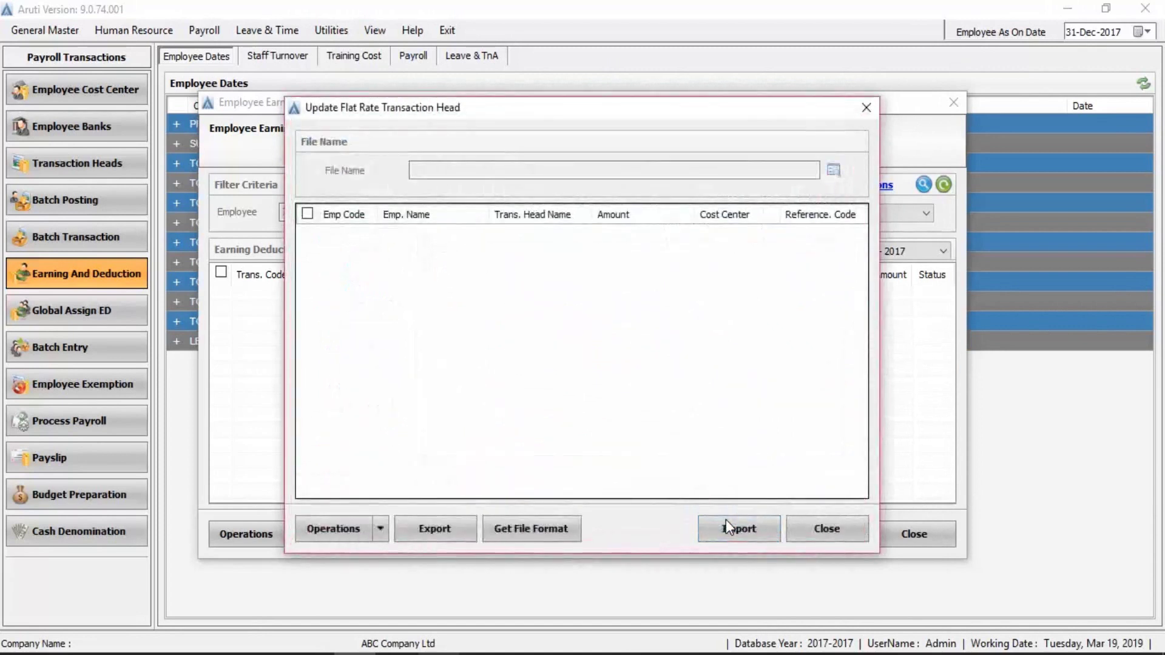
left_click(726, 520)
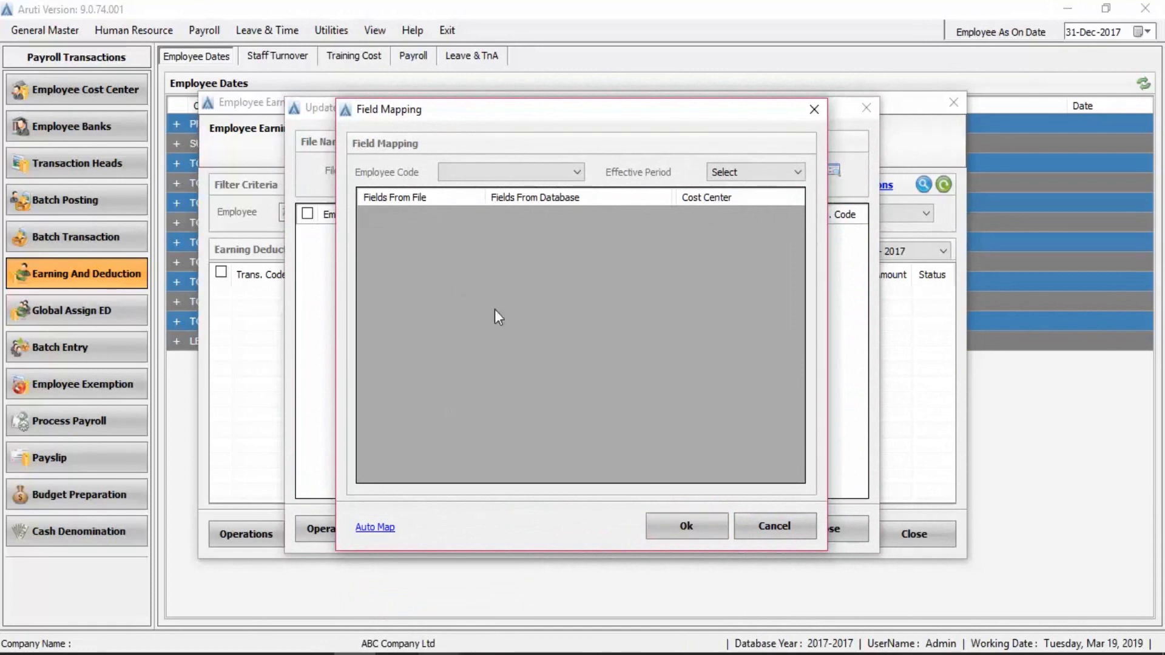
- Map Employee Code to Employeecode, auto-map the allowance columns, and load the amounts
left_click(507, 170)
left_click(493, 184)
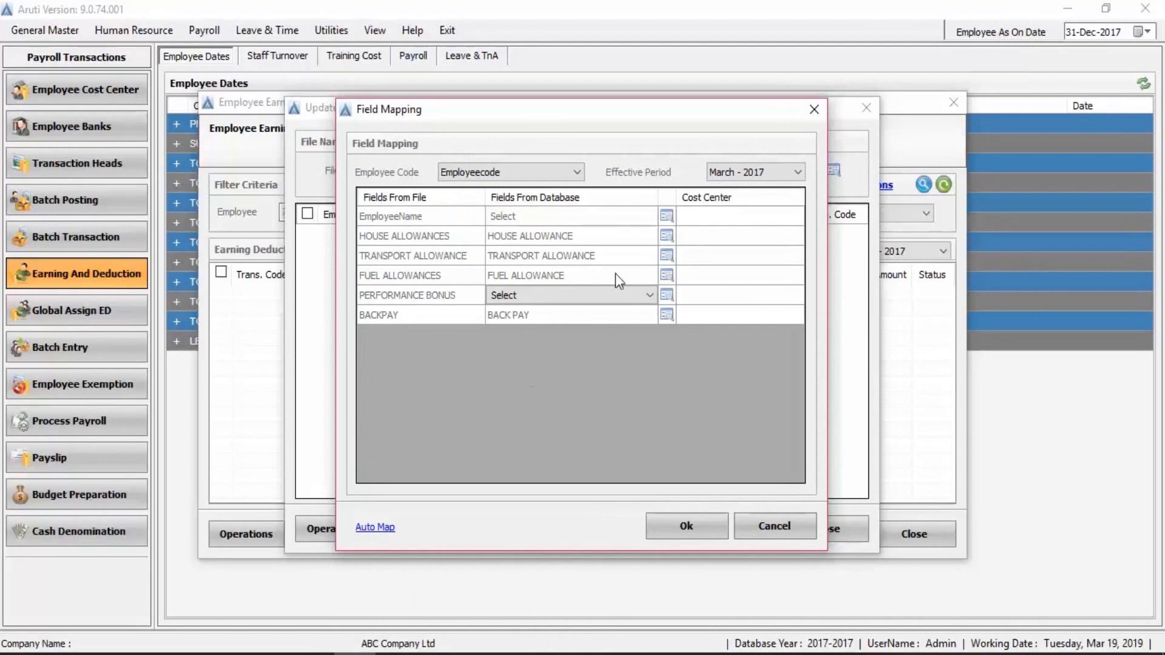
left_click(628, 231)
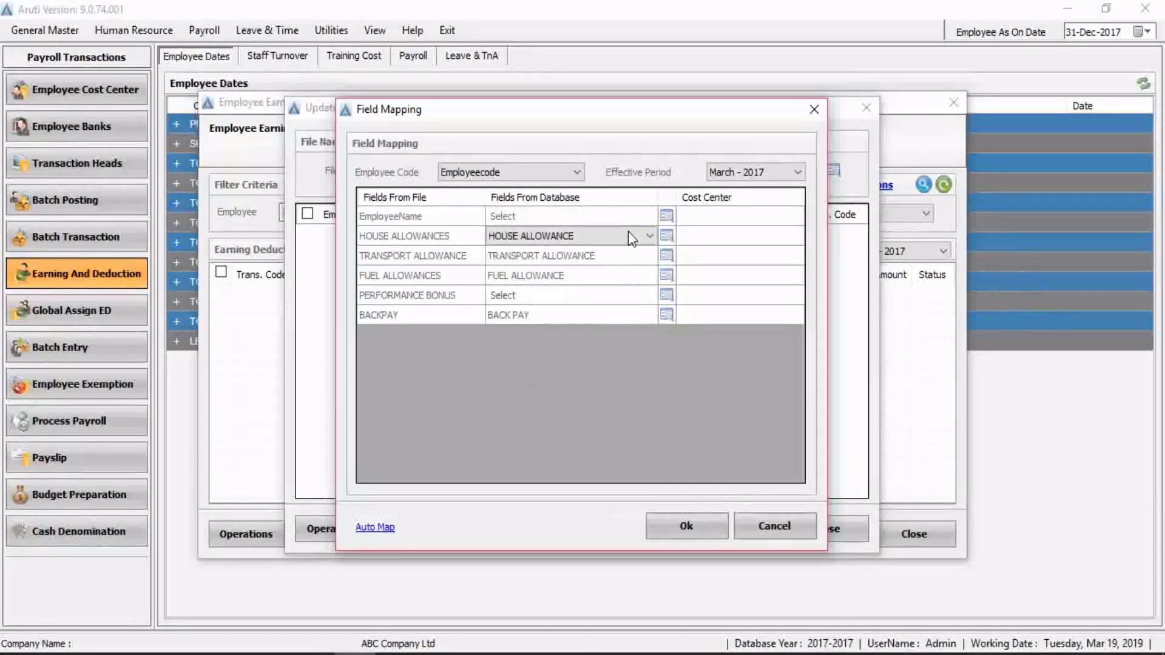
left_click(628, 232)
left_click(664, 461)
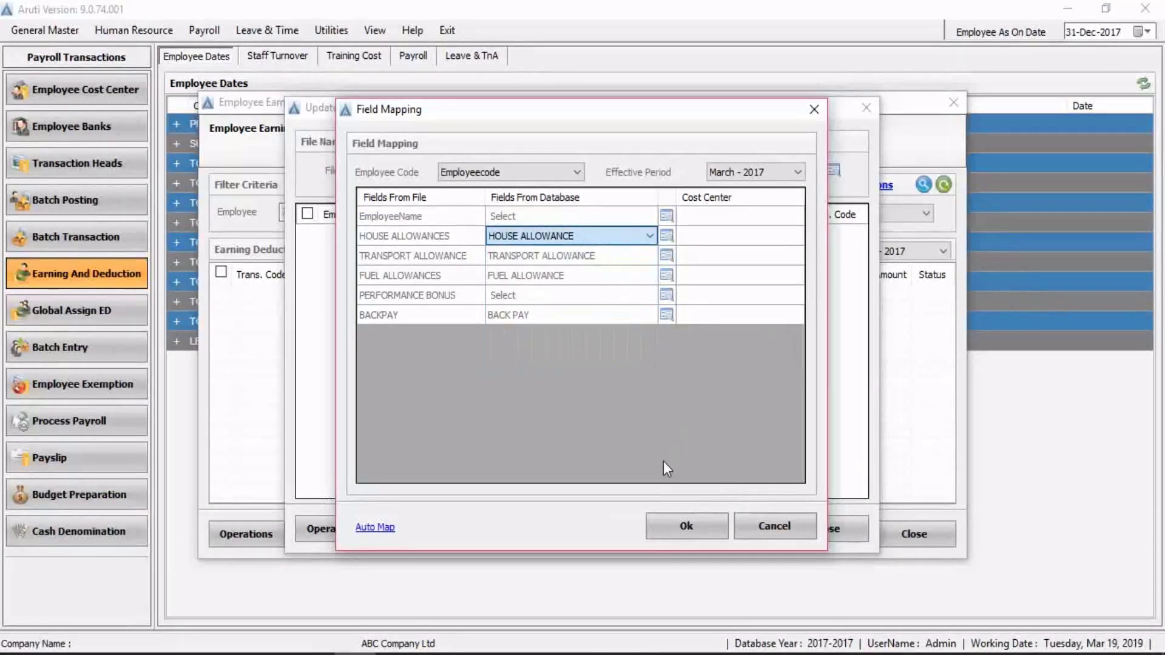
left_click(374, 528)
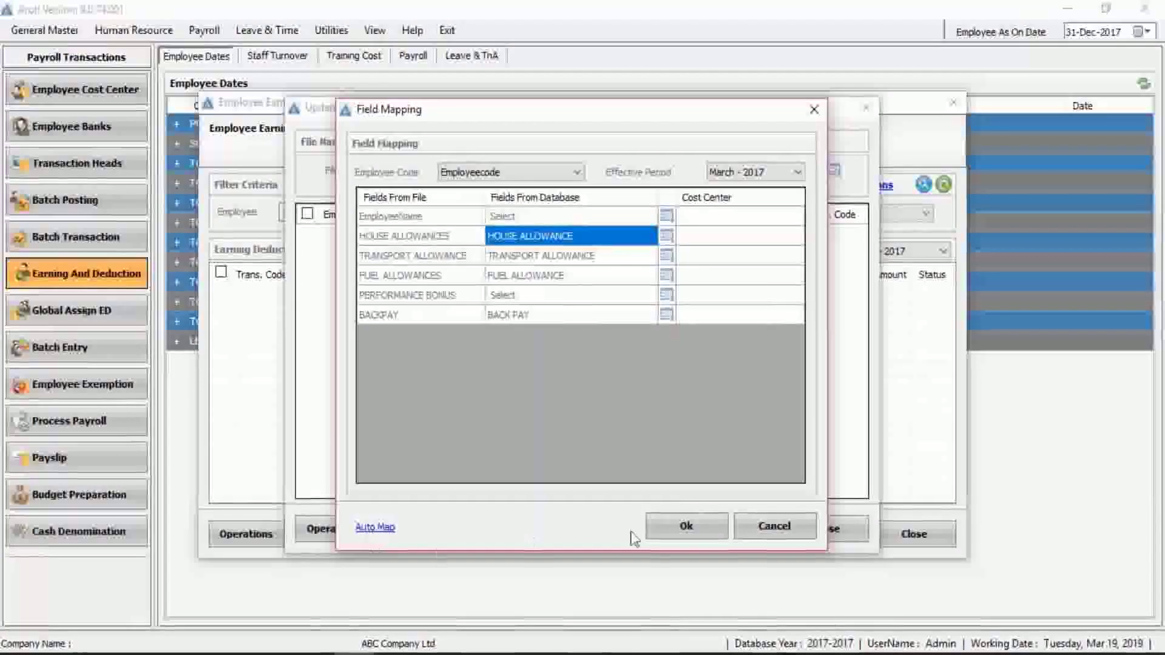
left_click(714, 526)
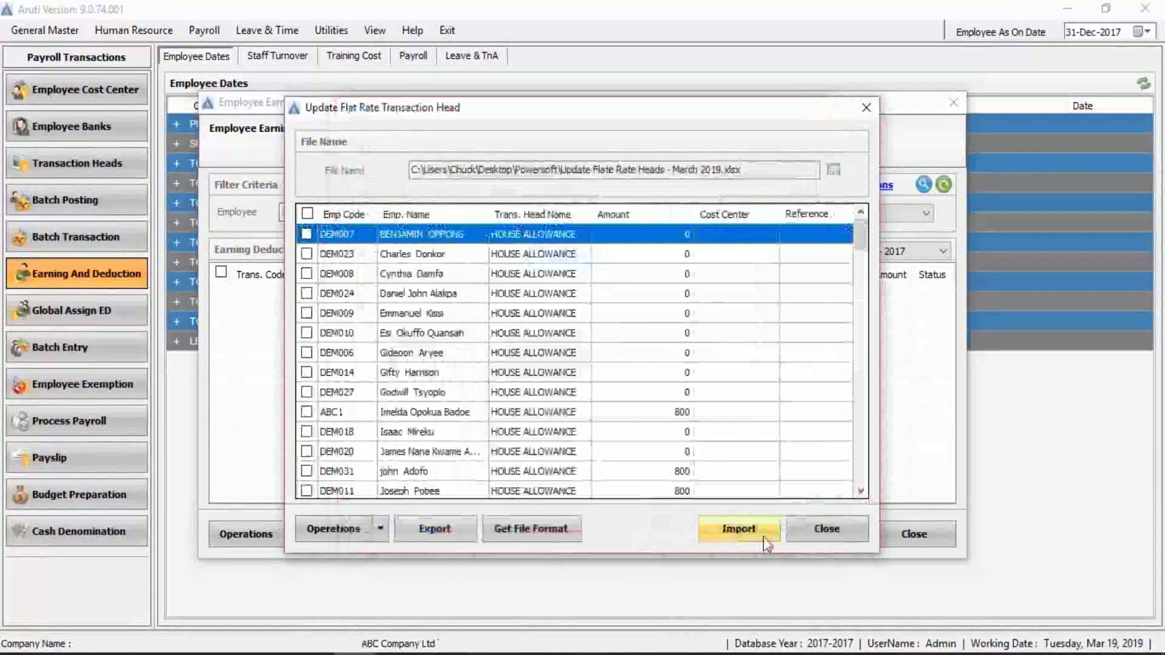
- Scroll up and down the grid to review the loaded flat-rate allowance amounts
scroll(698, 355, "down", 2)
scroll(698, 358, "up", 2)
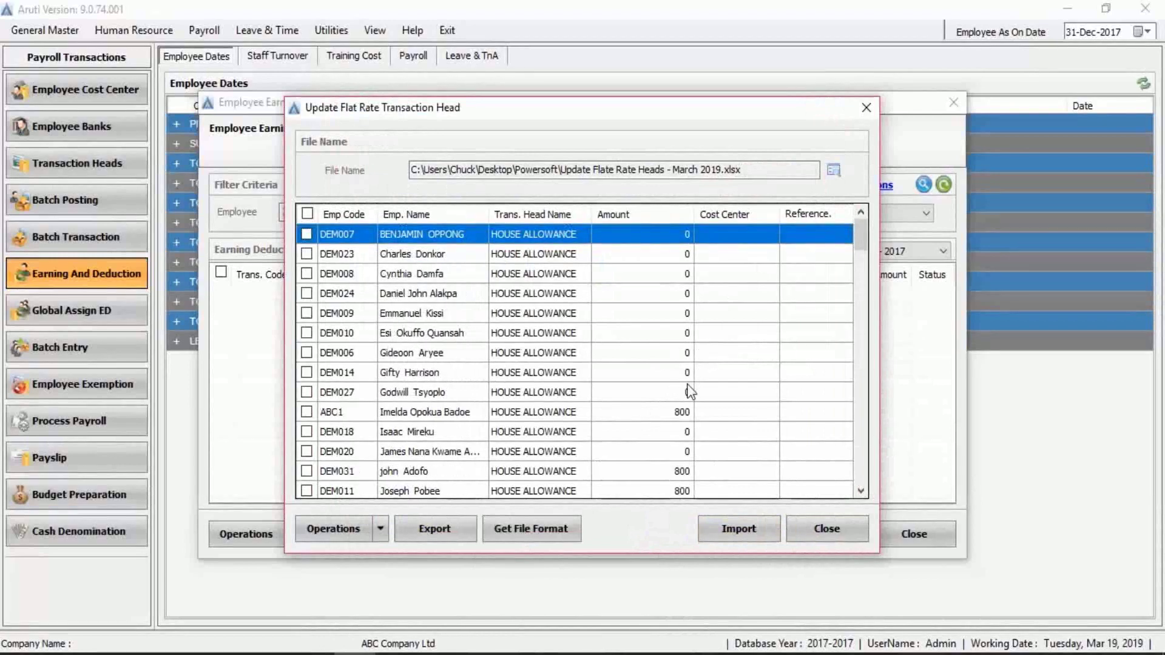
scroll(690, 391, "down", 12)
scroll(681, 422, "up", 5)
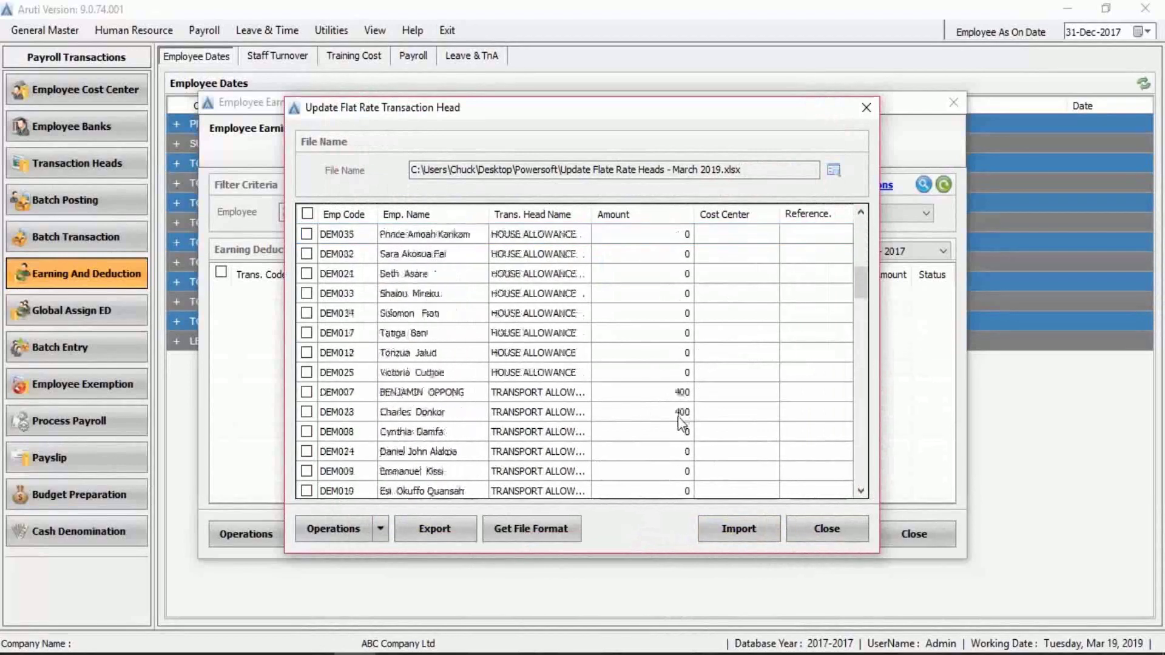
scroll(680, 419, "up", 8)
scroll(661, 397, "down", 1)
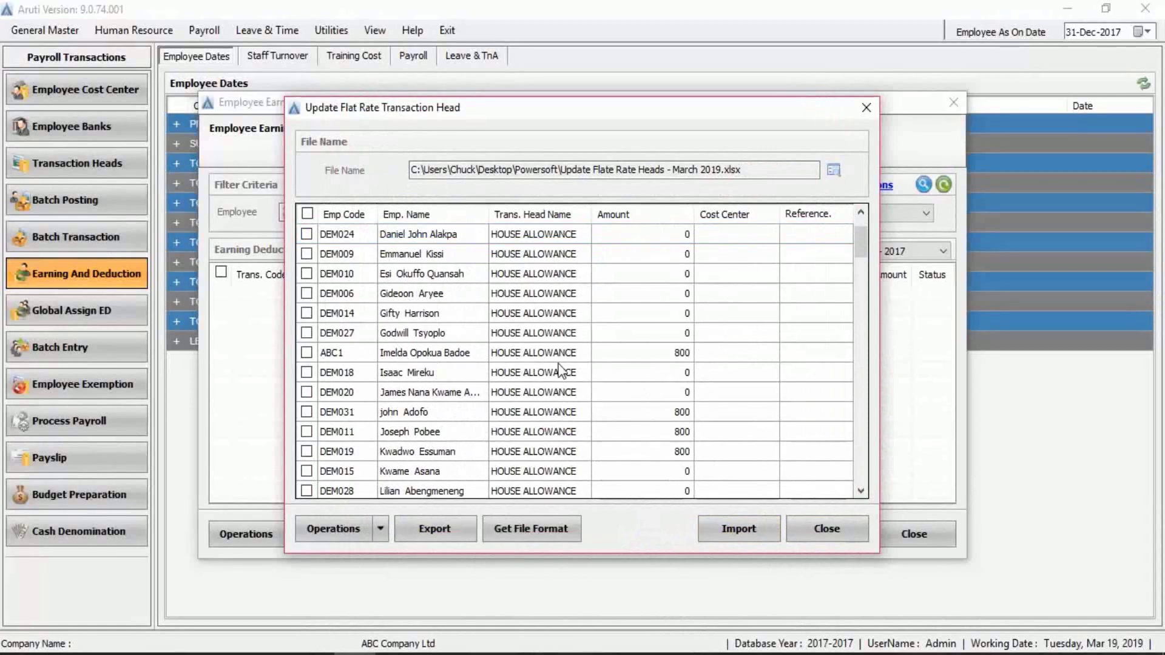
scroll(673, 431, "down", 15)
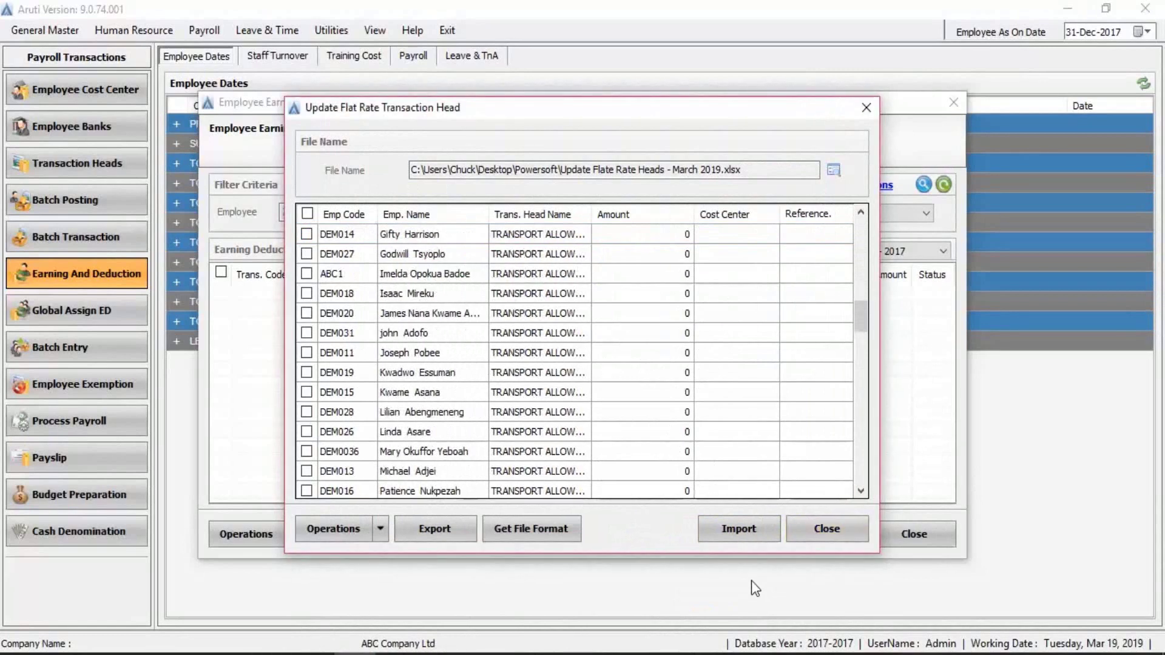
- Try the import, dismiss the 'tick at least one transaction' warning, and close the flat-rate window
left_click(750, 530)
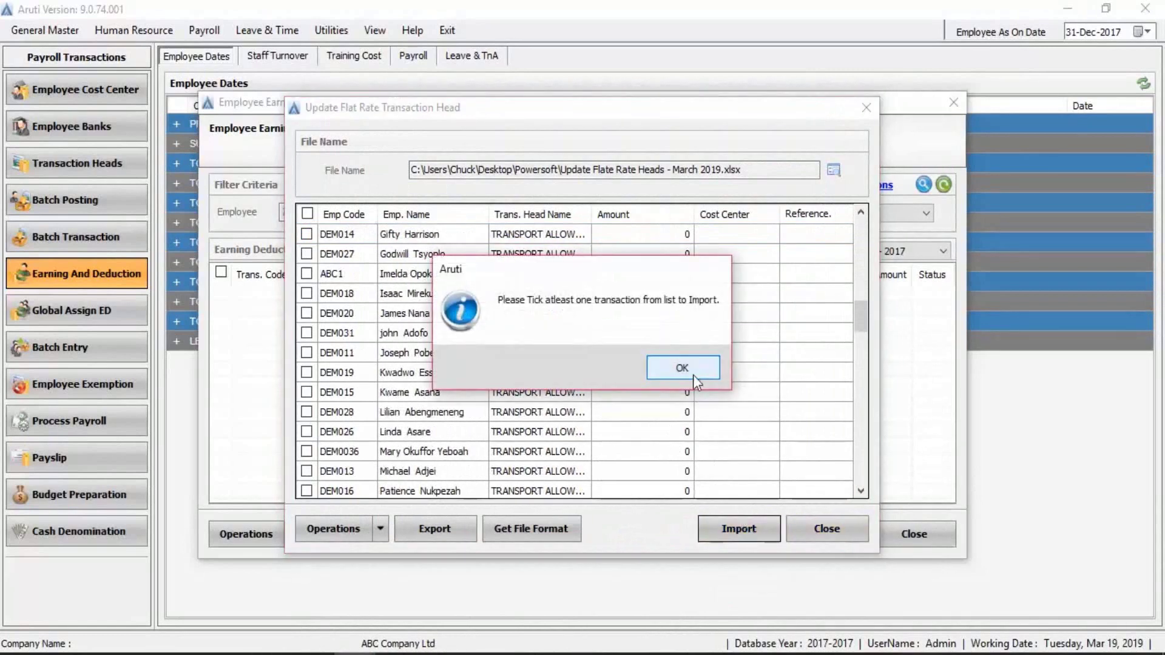
left_click(695, 367)
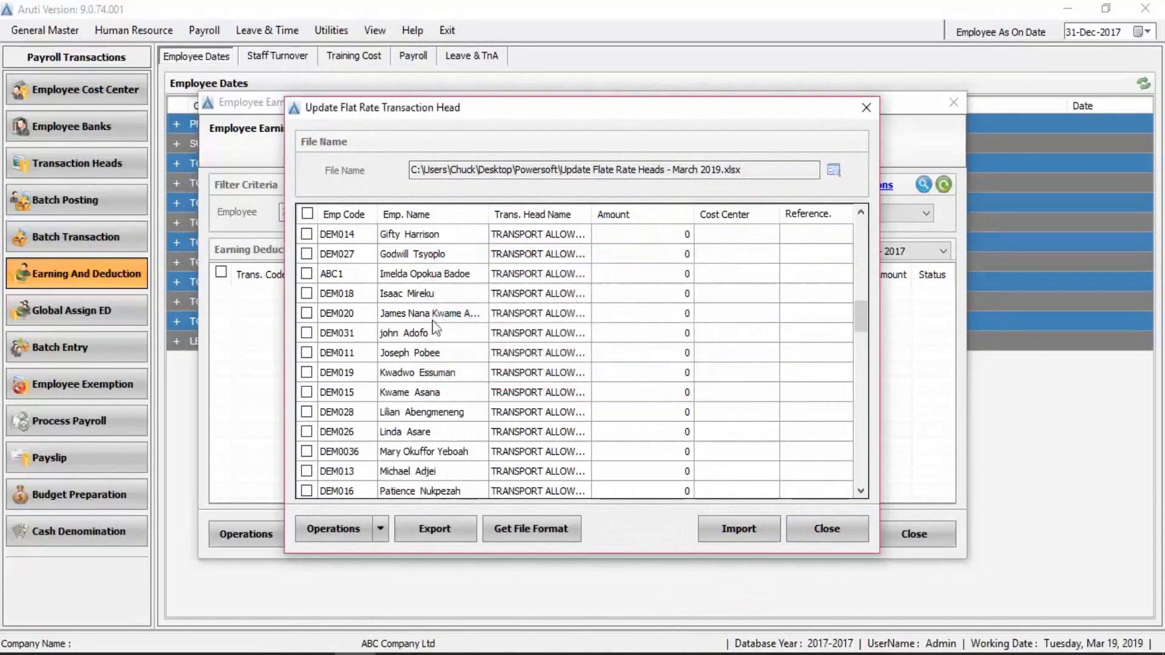
left_click(848, 524)
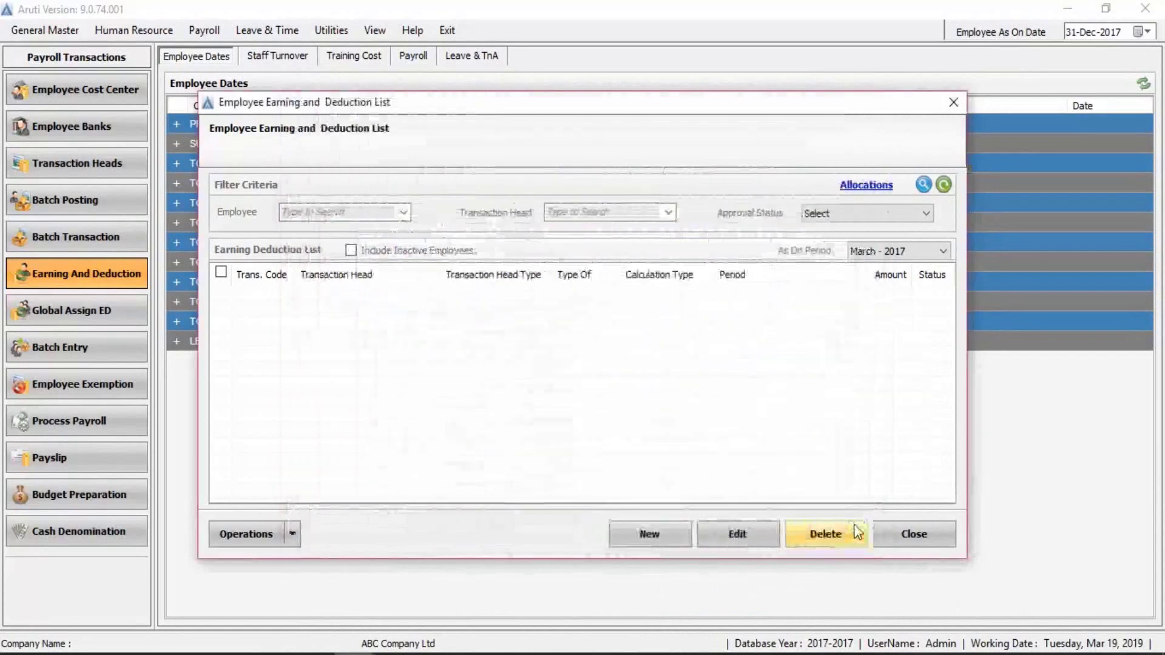
- Close the empty Employee Earning and Deduction List
left_click(878, 540)
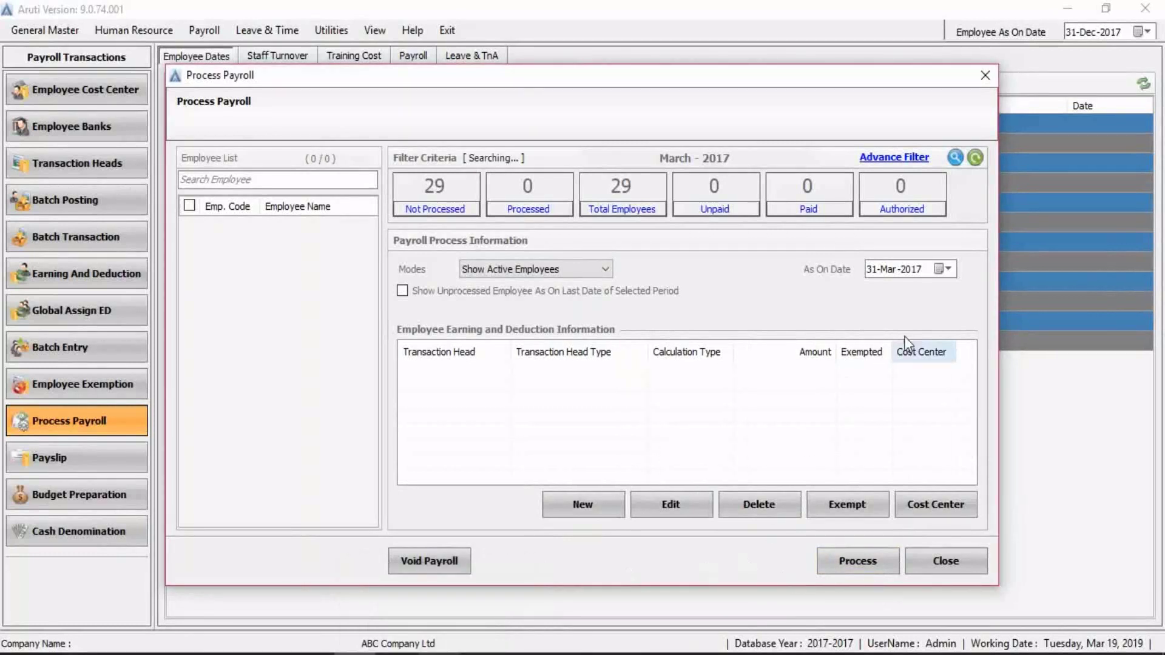
- Load, select and process all 29 employees for the March 2017 payroll
left_click(954, 159)
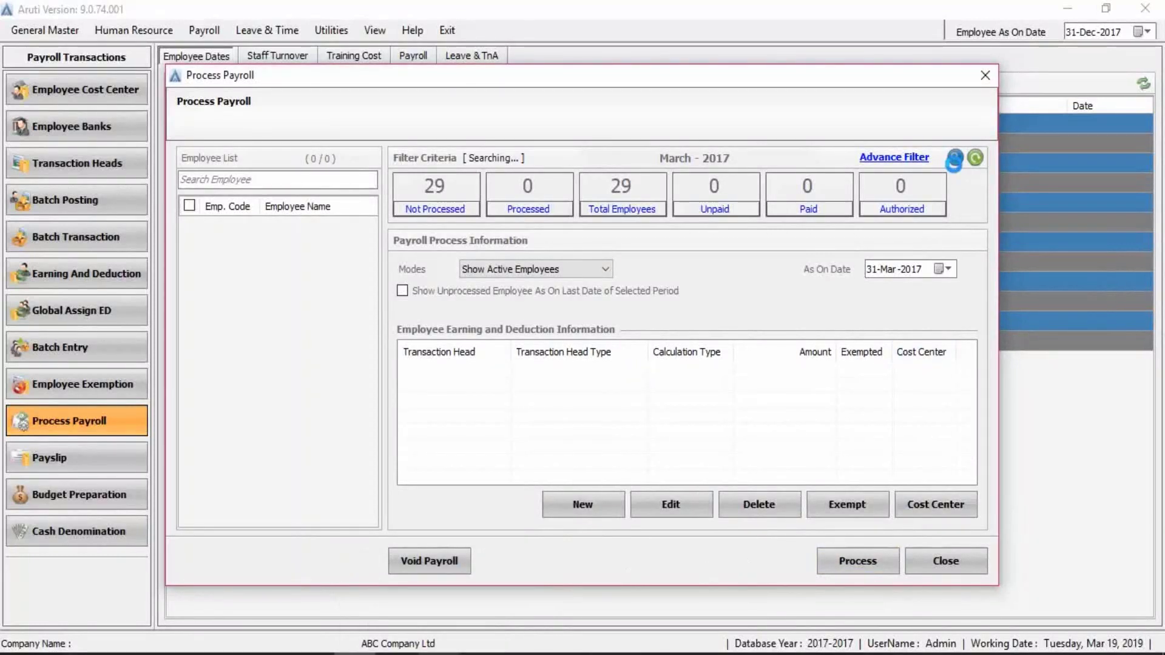
left_click(190, 206)
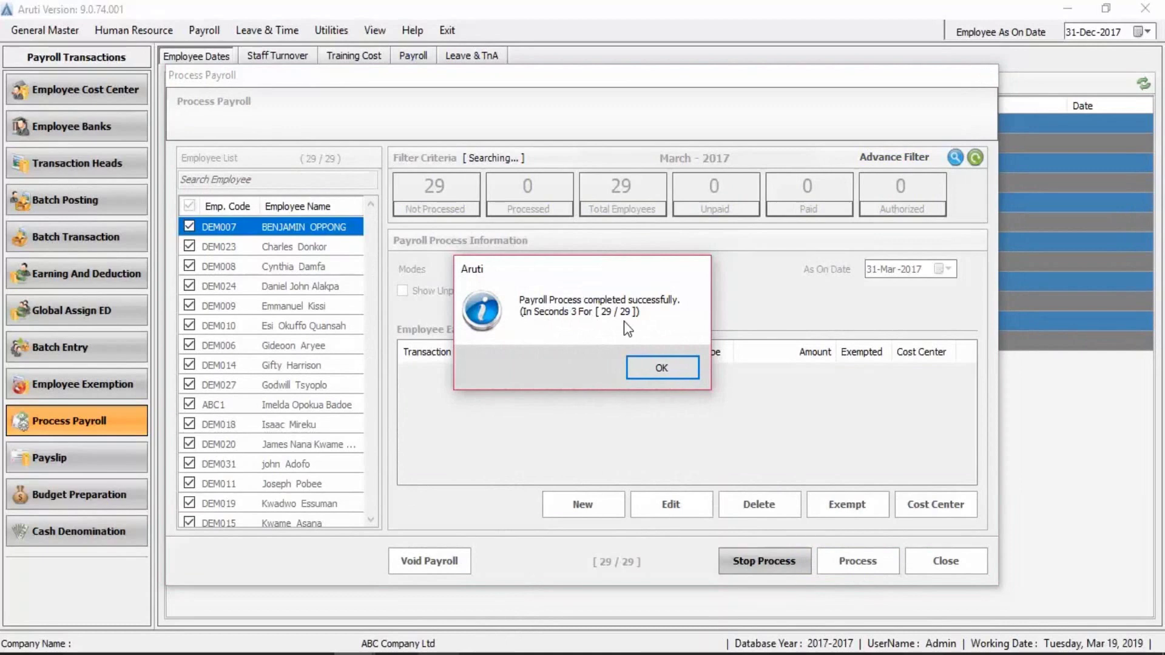
left_click(662, 375)
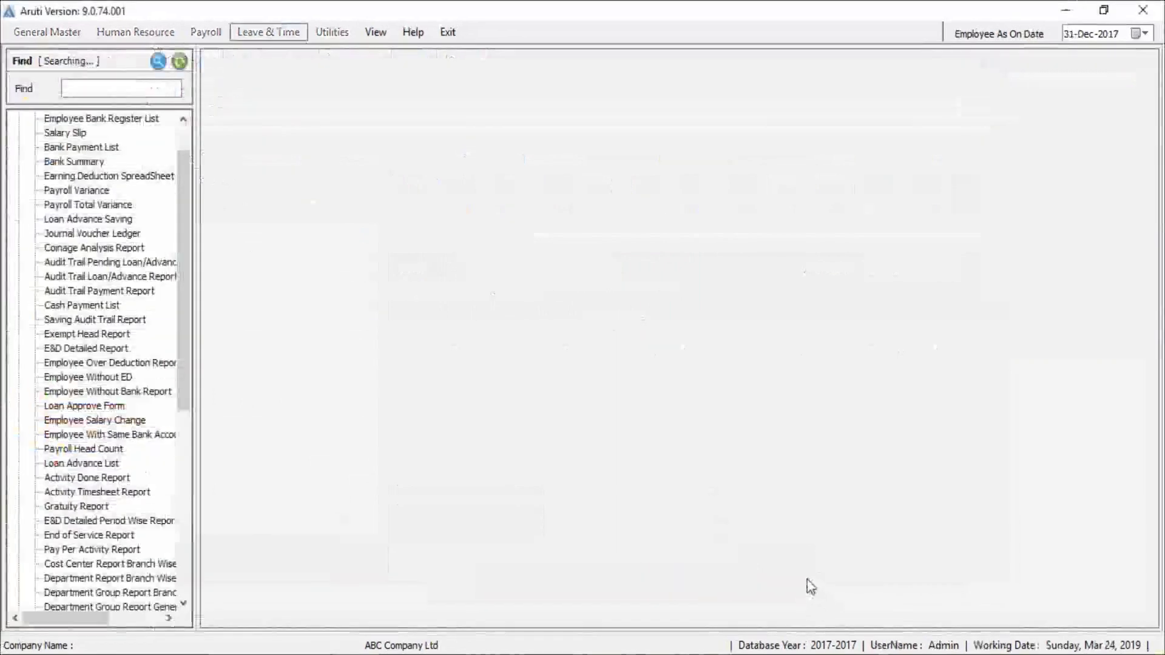
- Scroll through the Payroll Reports list
scroll(34, 325, "up", 1)
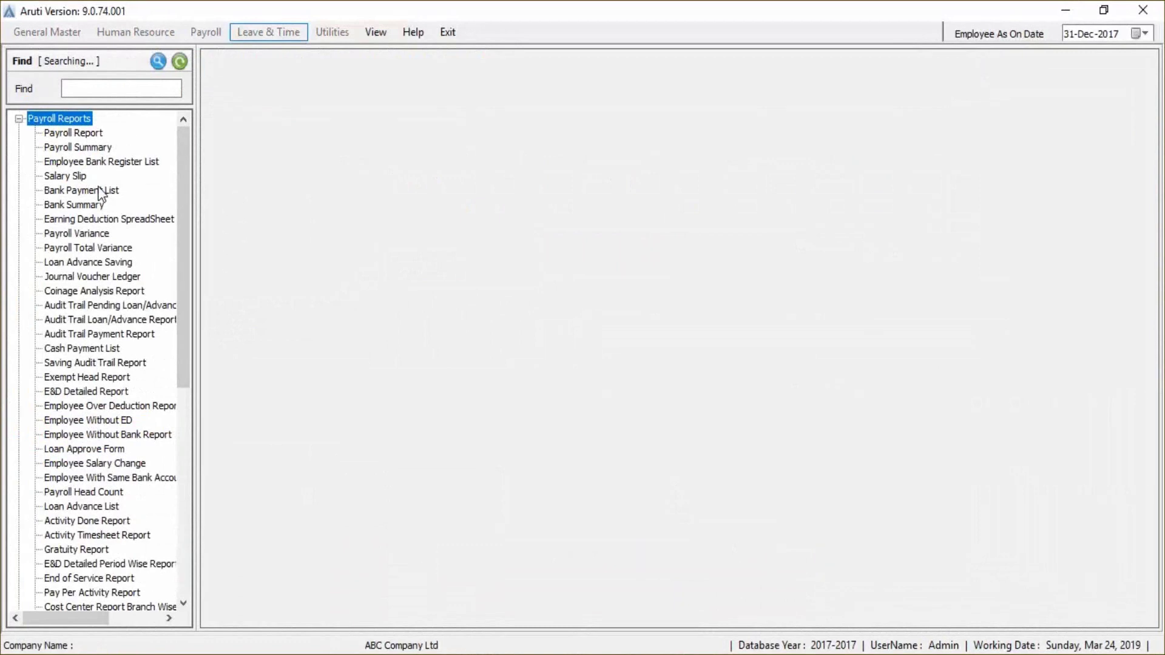
scroll(100, 194, "down", 3)
scroll(100, 195, "up", 1)
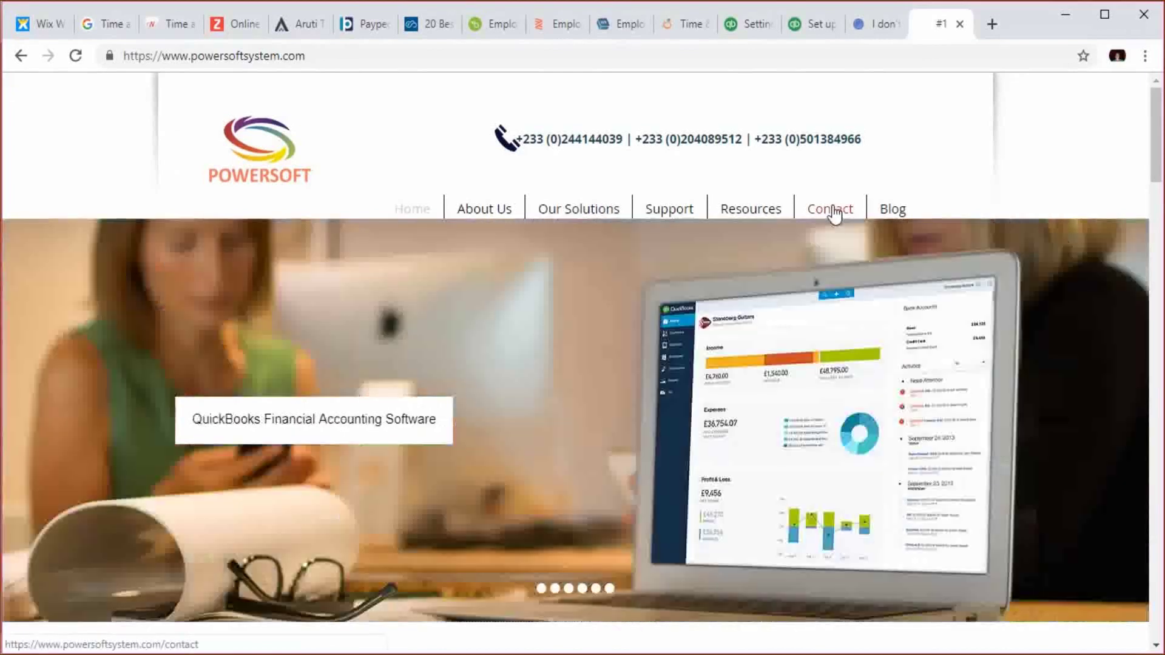
- Go to the Powersoft Contact Us page and return to its top
left_click(835, 214)
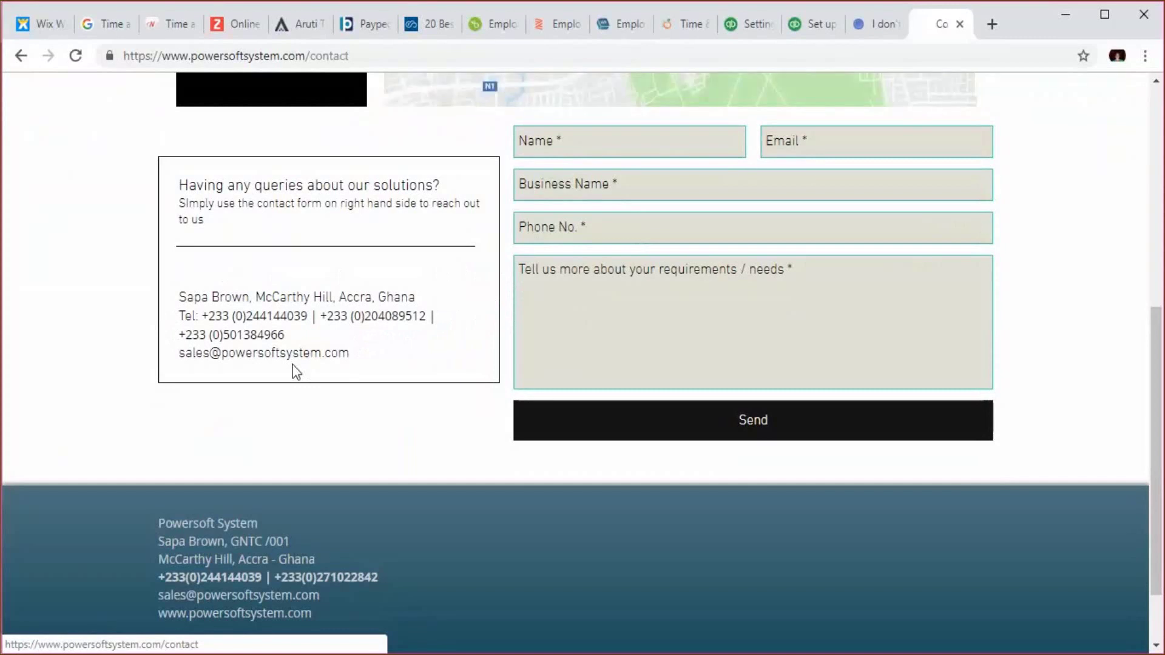
scroll(296, 370, "up", 7)
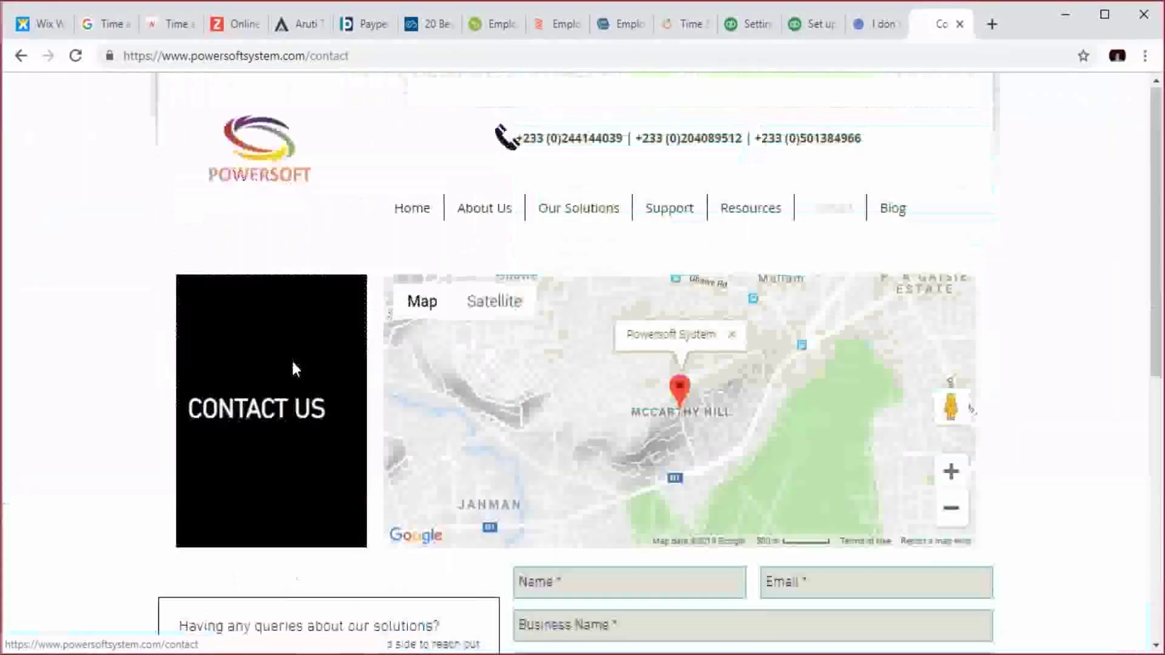